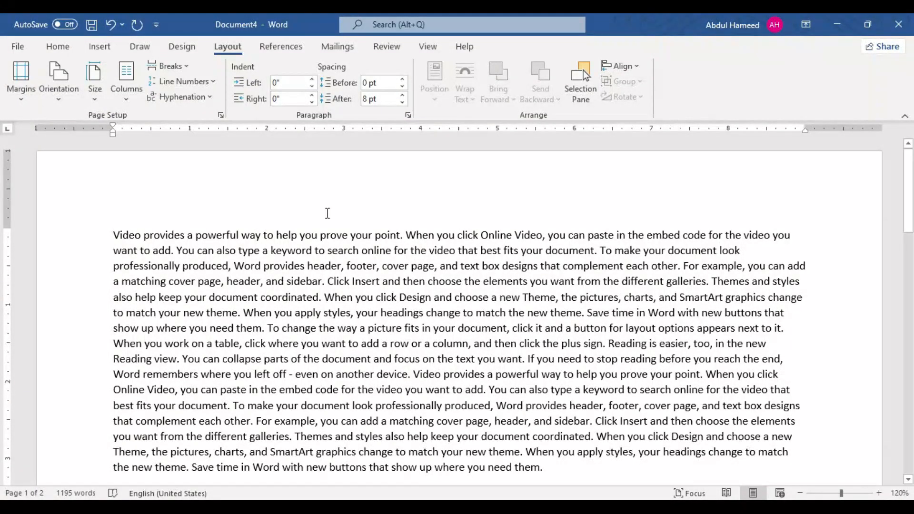
# Step: Apply the Narrow margin preset (0.5" on all sides) to the document and check how the text flows across the pages
pyautogui.click(275, 179)
pyautogui.click(21, 95)
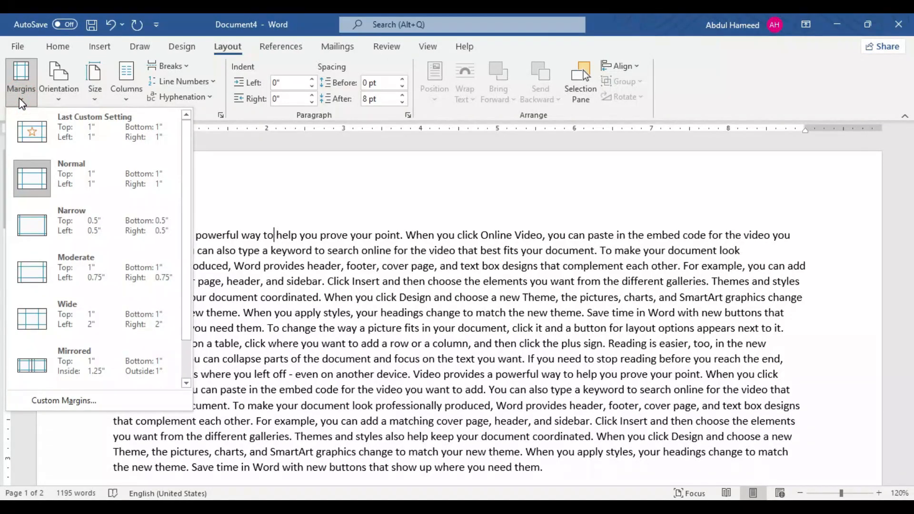
pyautogui.click(43, 233)
pyautogui.click(218, 197)
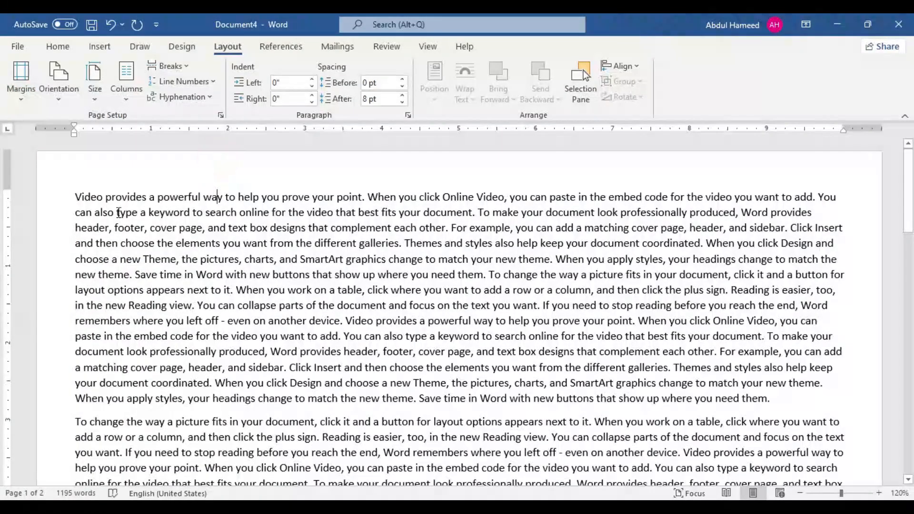
pyautogui.scroll(-15, 370, 267)
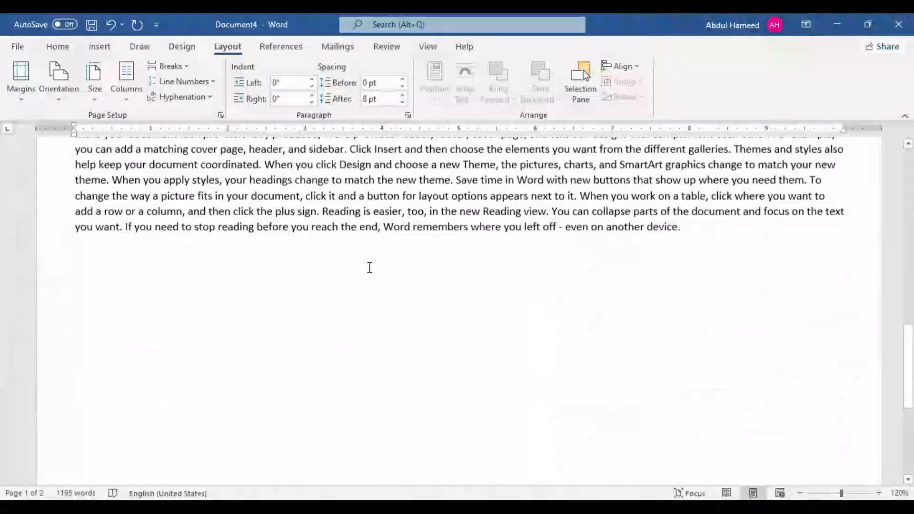
pyautogui.scroll(5, 342, 314)
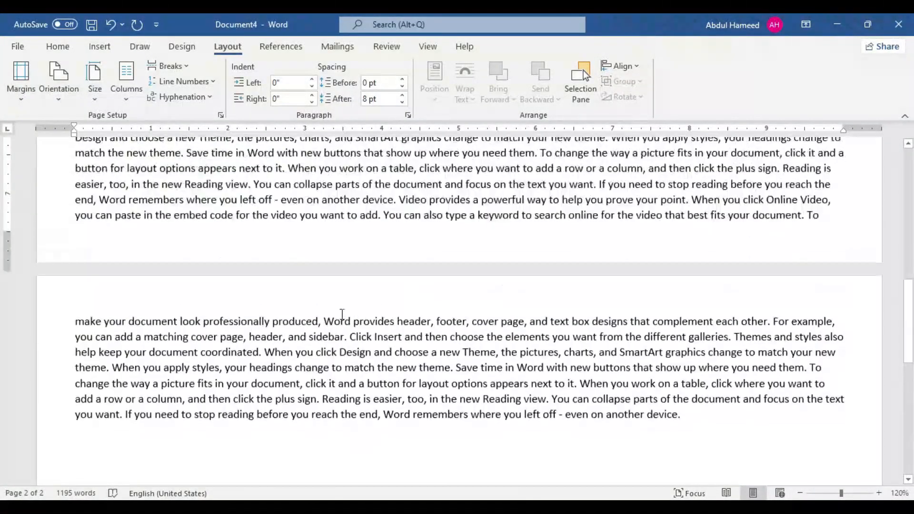
# Step: Delete all the text that runs over onto the second page
pyautogui.moveTo(686, 423); pyautogui.dragTo(29, 312)
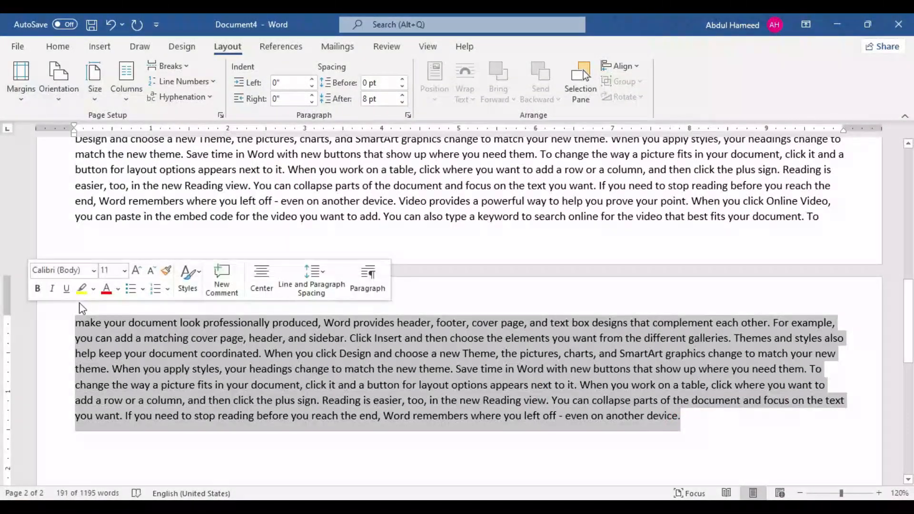
pyautogui.press('Delete')
pyautogui.scroll(10, 168, 263)
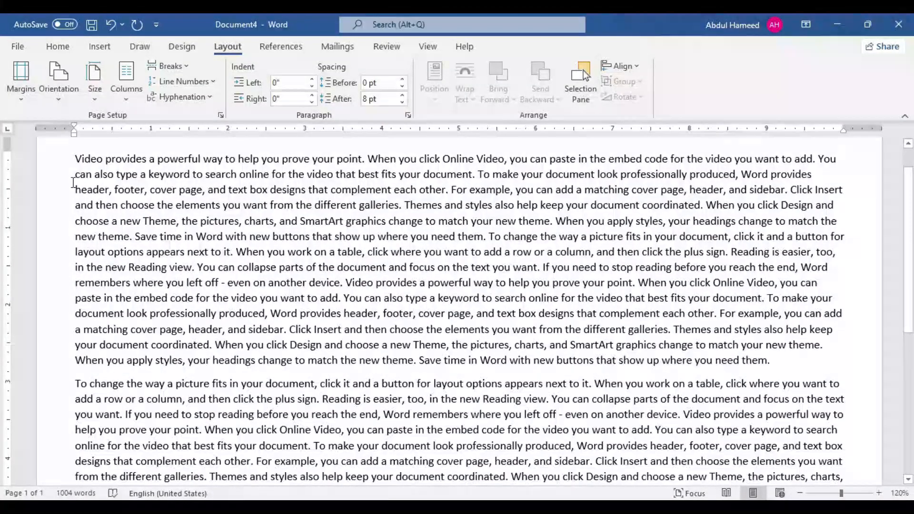
# Step: Apply the Normal margin preset (1" on all sides) and review the text flow on both pages
pyautogui.click(18, 101)
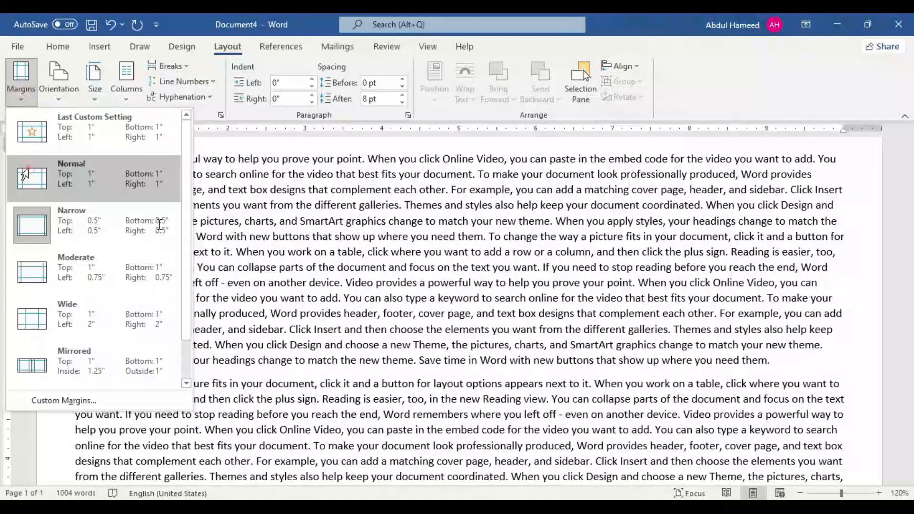
pyautogui.click(25, 175)
pyautogui.scroll(-5, 295, 239)
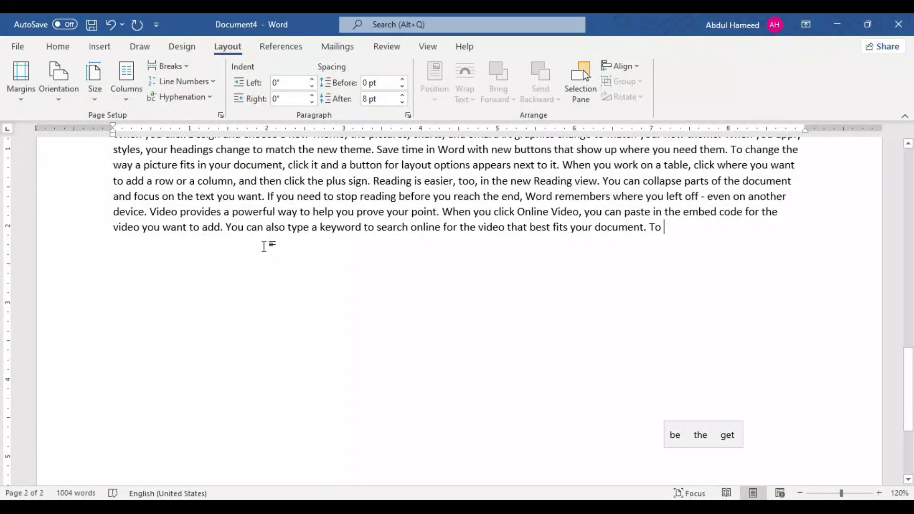
pyautogui.scroll(10, 264, 247)
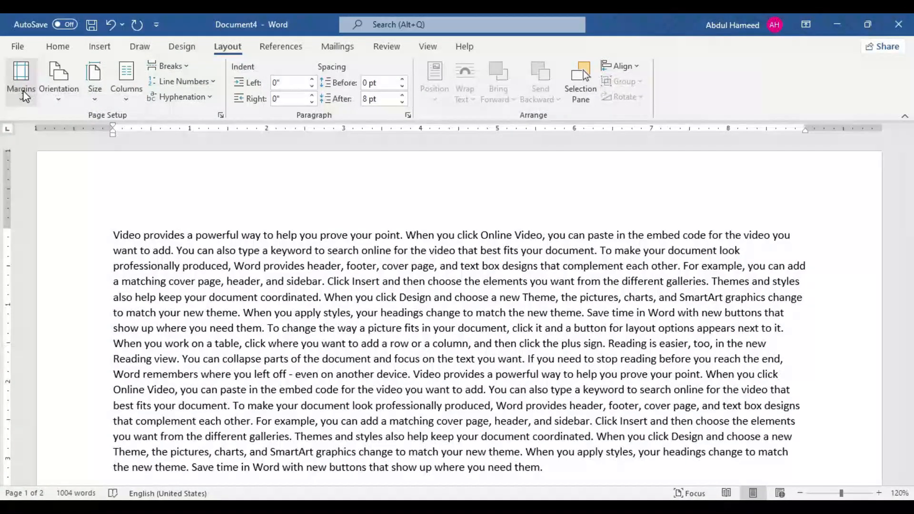
# Step: Look through the margin presets, then open the custom margin settings and go through the top, bottom, right and left values
pyautogui.click(23, 91)
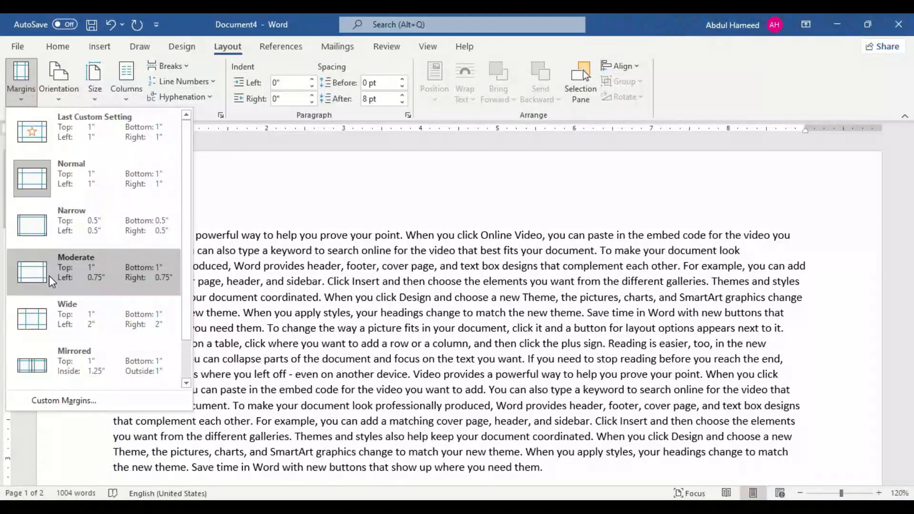
pyautogui.scroll(-1, 55, 307)
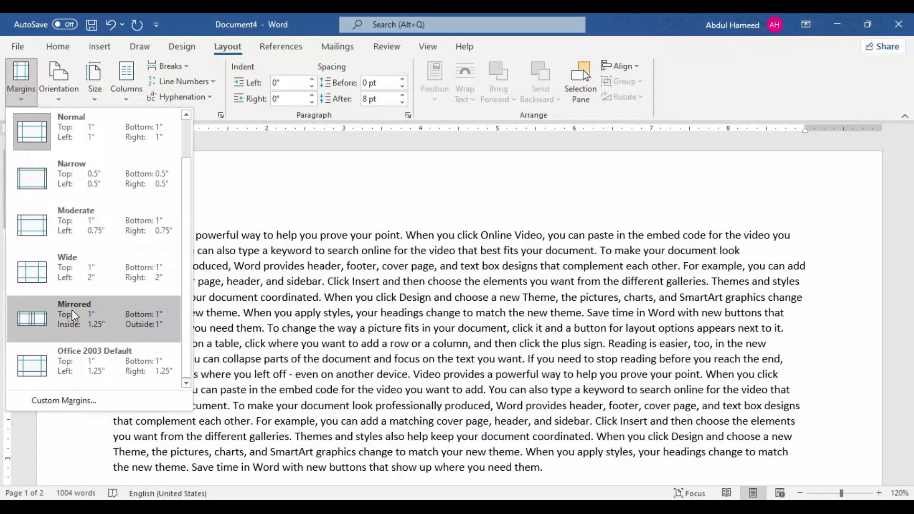
pyautogui.click(70, 402)
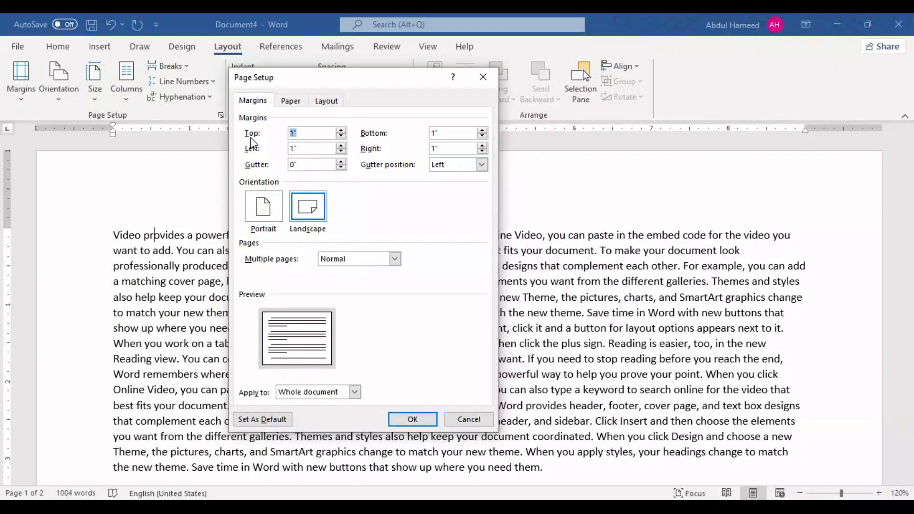
pyautogui.doubleClick(307, 133)
pyautogui.doubleClick(451, 130)
pyautogui.doubleClick(442, 149)
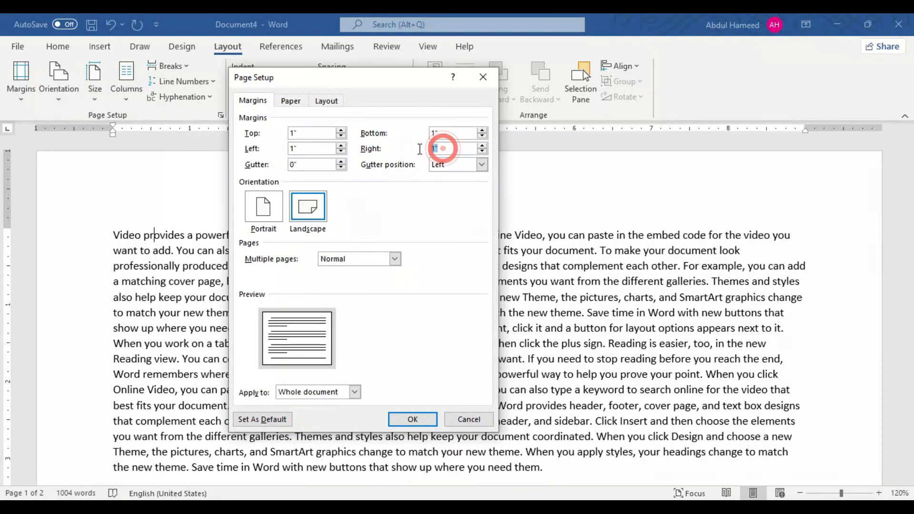
pyautogui.doubleClick(308, 148)
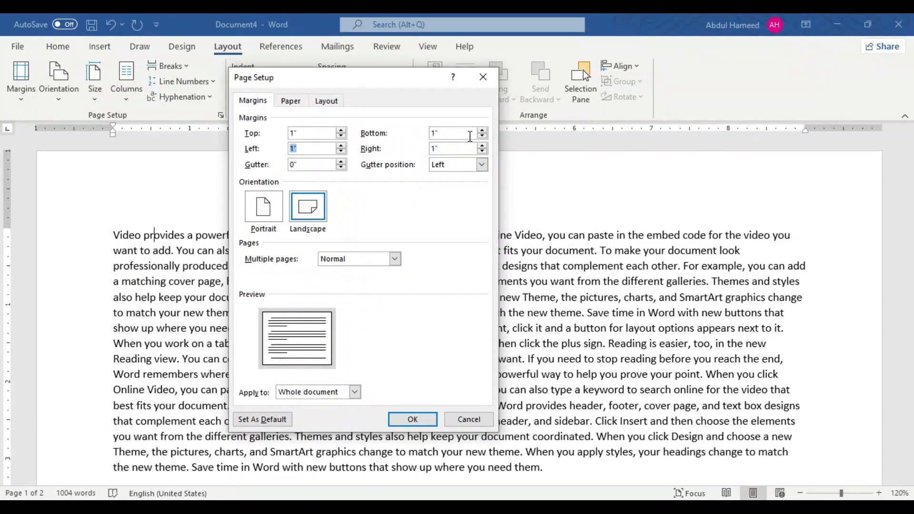
# Step: Compare the two orientation options and apply Portrait to the whole document
pyautogui.click(264, 208)
pyautogui.click(307, 206)
pyautogui.click(272, 208)
pyautogui.click(306, 206)
pyautogui.click(267, 210)
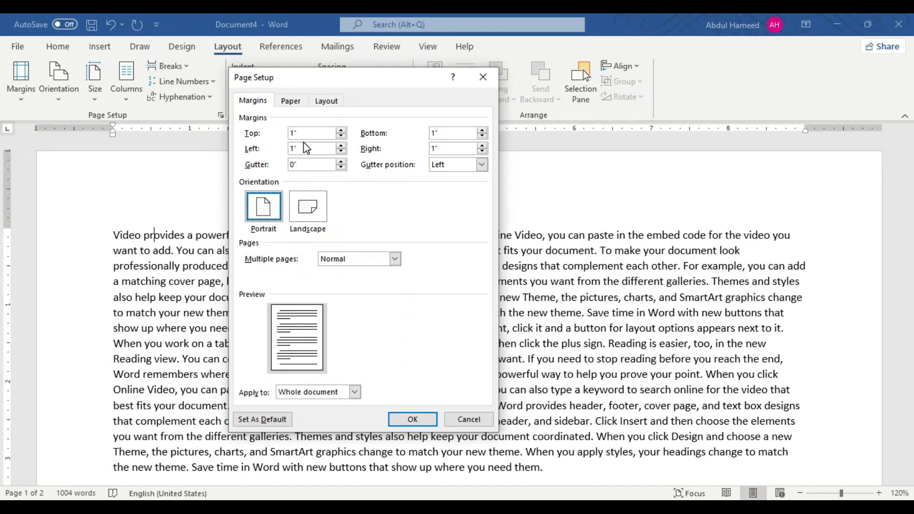
pyautogui.click(412, 419)
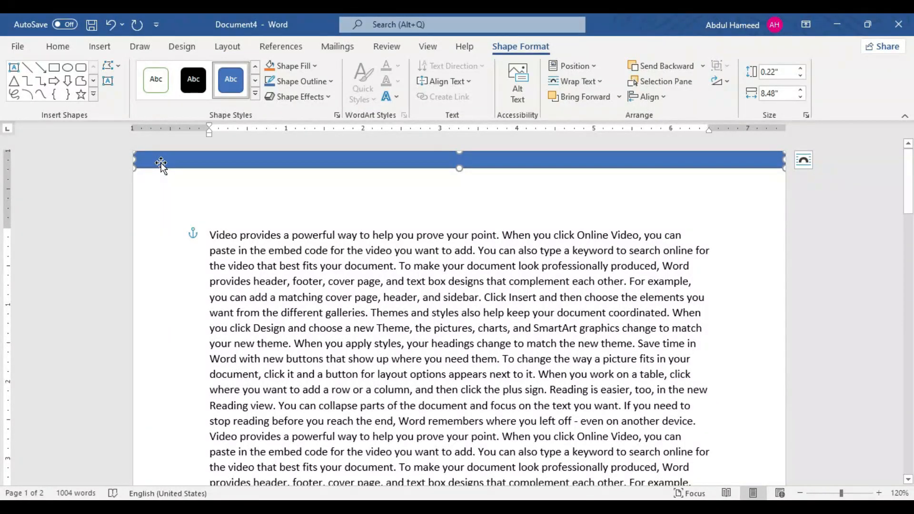
# Step: Delete the blue rectangle that spans the top edge of the first page
pyautogui.scroll(-3, 145, 187)
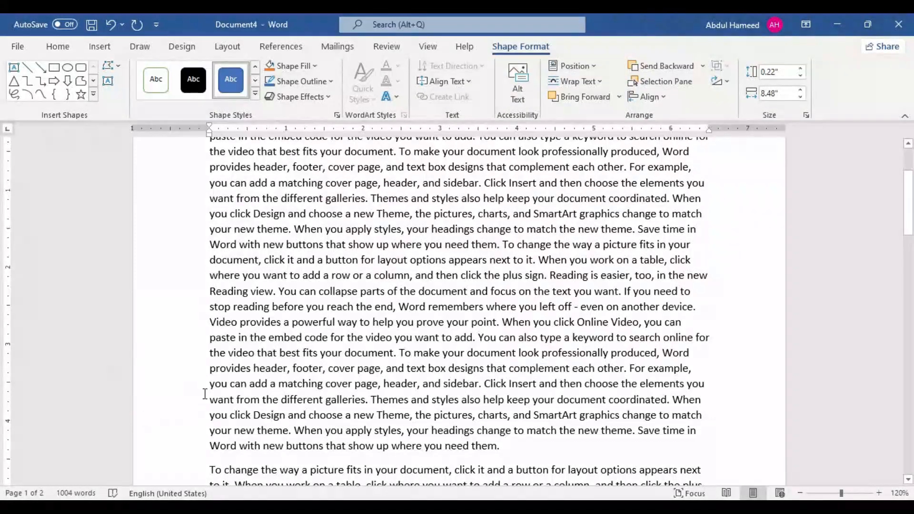
pyautogui.scroll(3, 205, 395)
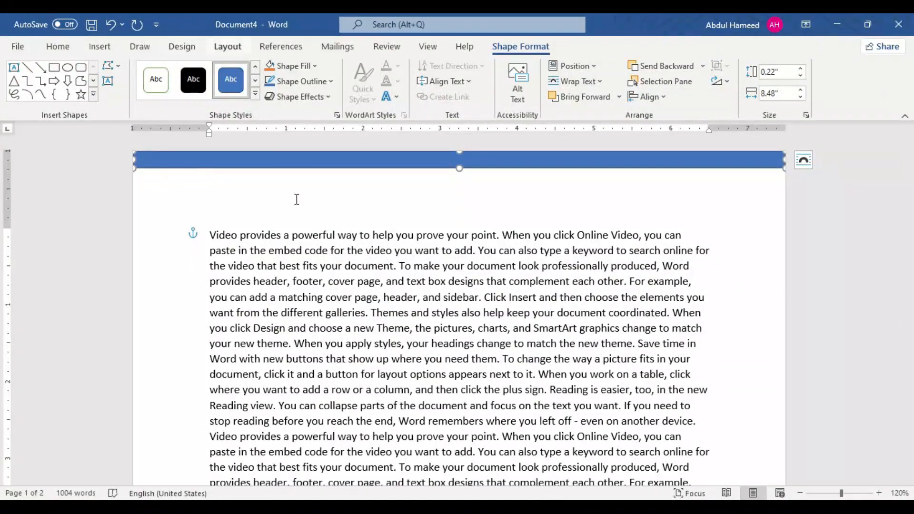
pyautogui.click(316, 251)
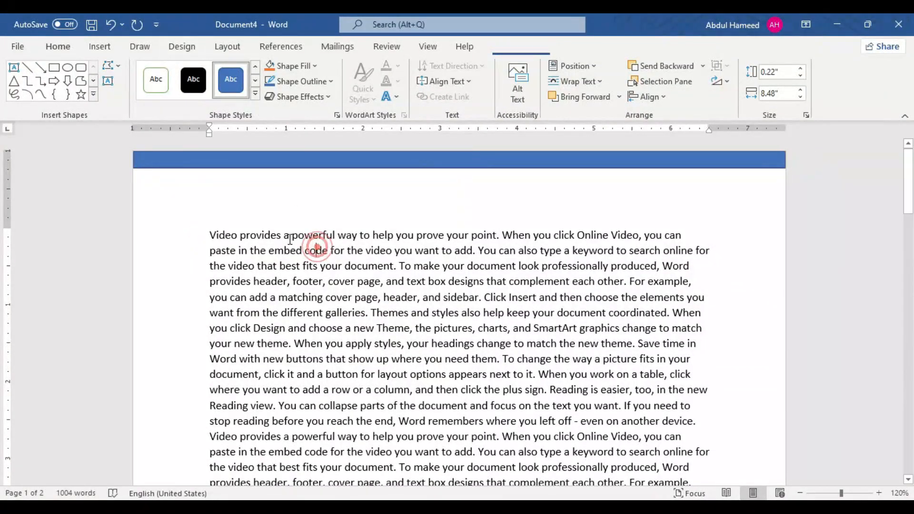
pyautogui.click(238, 161)
pyautogui.press('Delete')
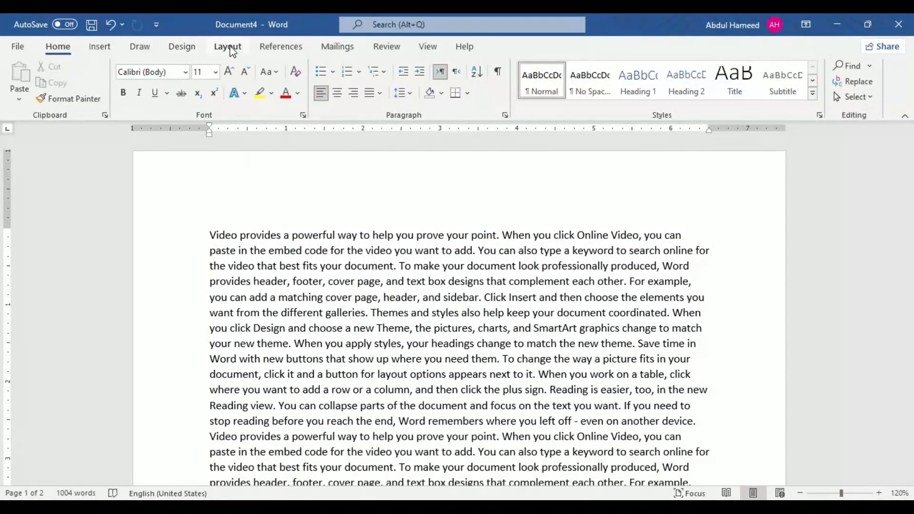
pyautogui.click(231, 48)
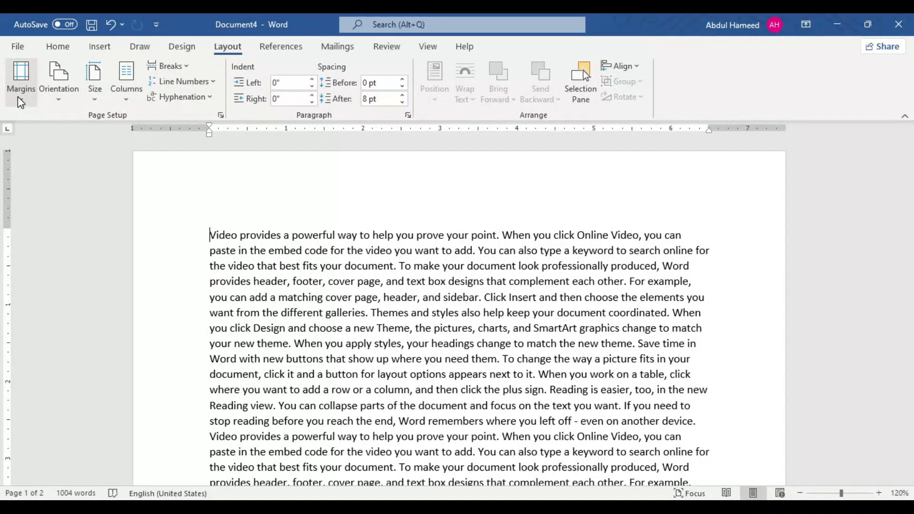
pyautogui.click(18, 97)
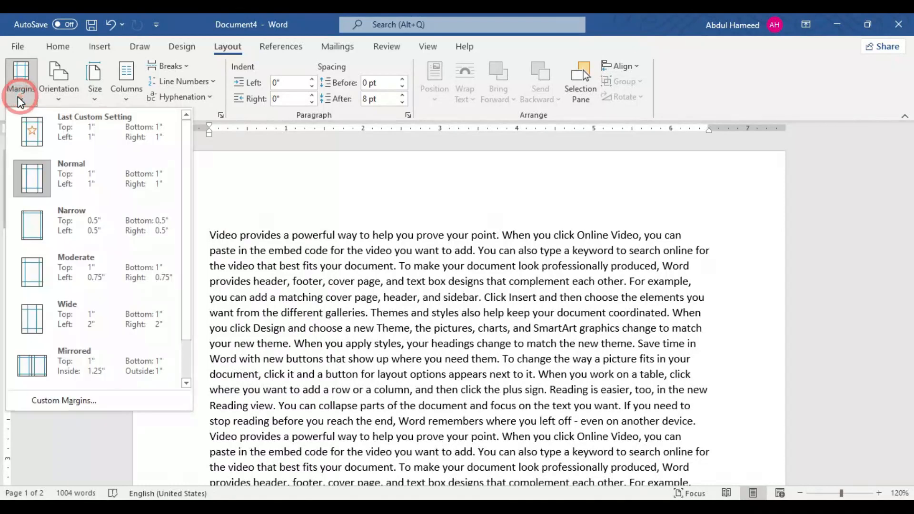
pyautogui.click(62, 403)
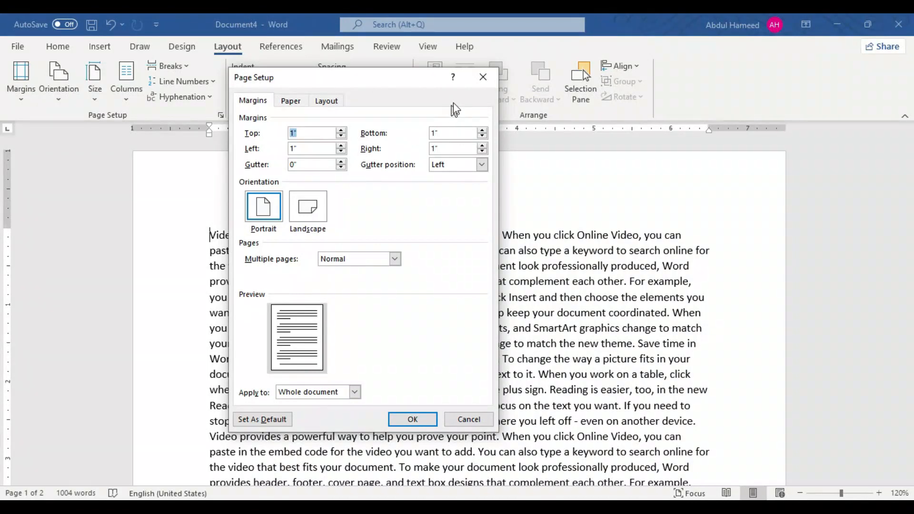
pyautogui.click(484, 77)
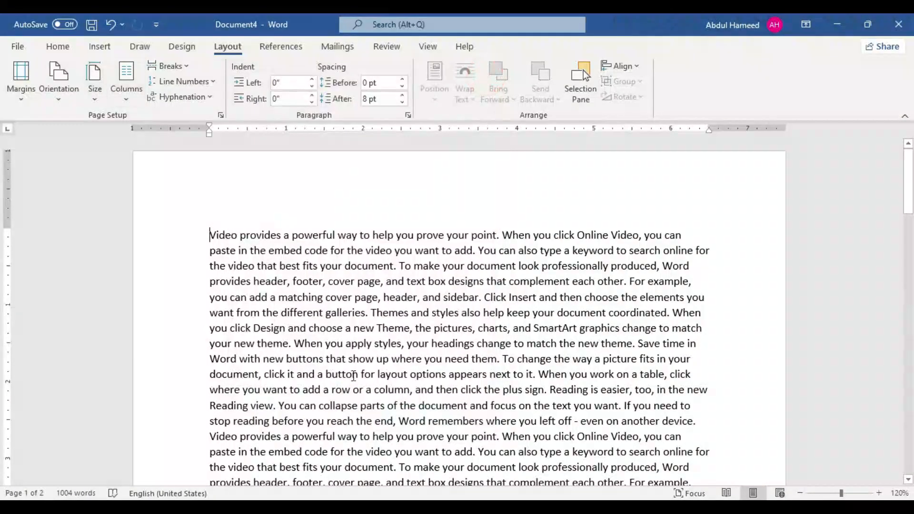
# Step: Set the gutter to 0.5" in the page setup and apply it to the whole document
pyautogui.click(222, 116)
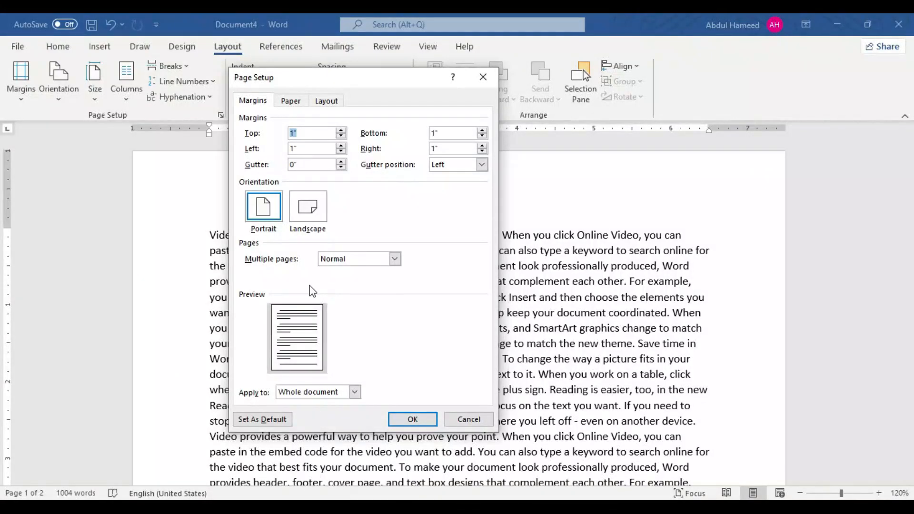
pyautogui.click(341, 162)
pyautogui.click(341, 163)
pyautogui.click(341, 162)
pyautogui.click(341, 163)
pyautogui.click(341, 162)
pyautogui.click(418, 422)
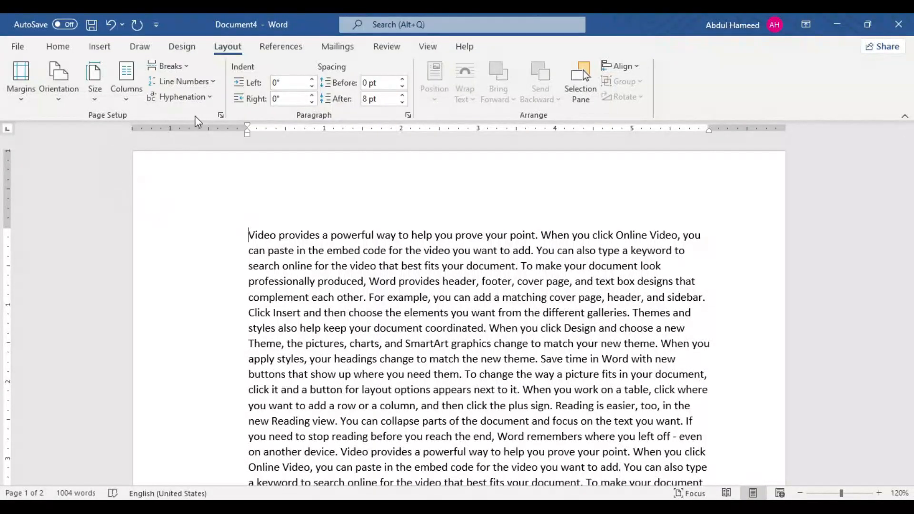
# Step: Change the gutter position to Top in the page setup and apply it
pyautogui.click(220, 115)
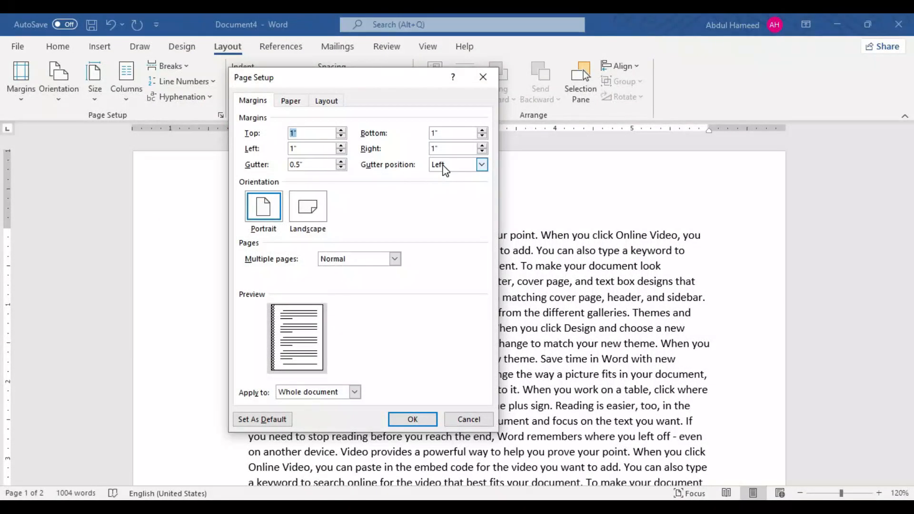
pyautogui.click(444, 166)
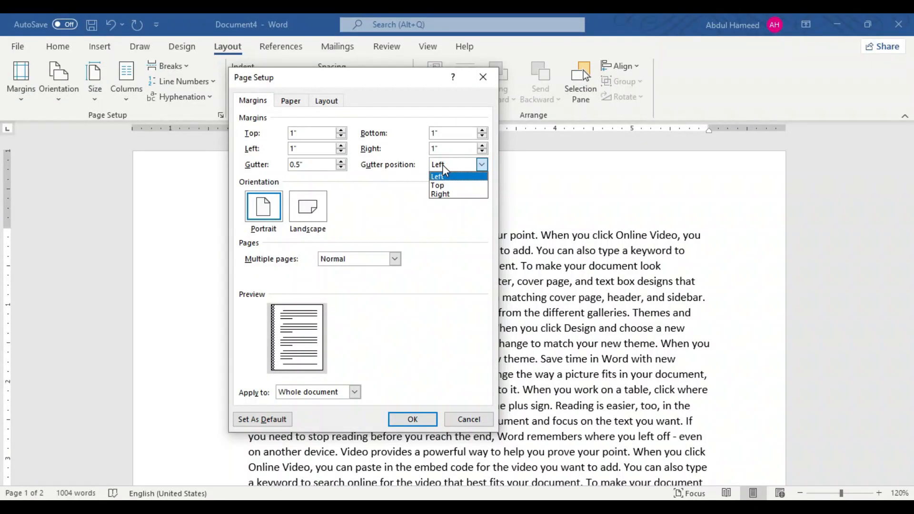
pyautogui.click(445, 185)
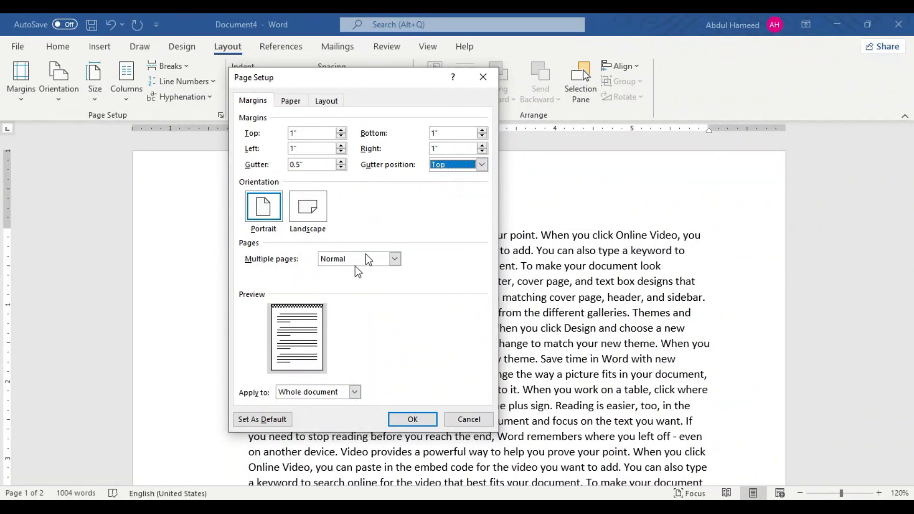
pyautogui.click(411, 420)
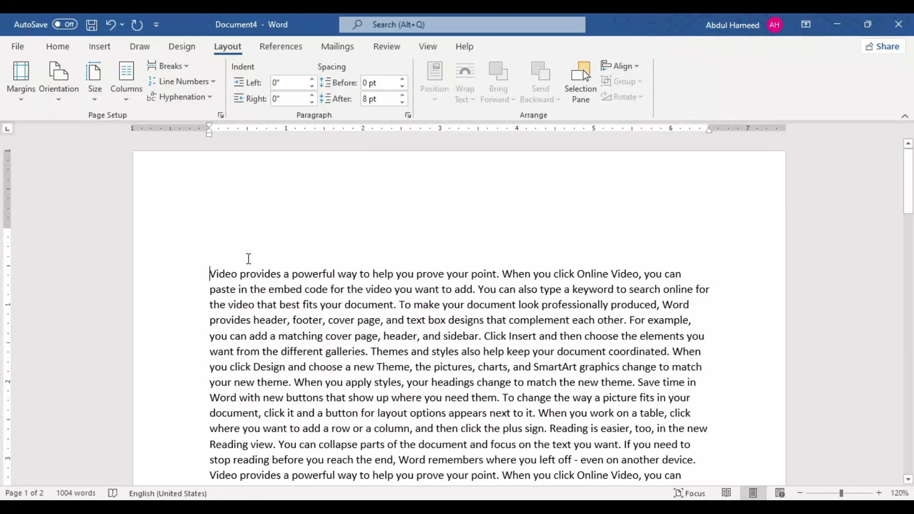
# Step: Reopen the custom margin settings and reduce the gutter to 0"
pyautogui.click(19, 102)
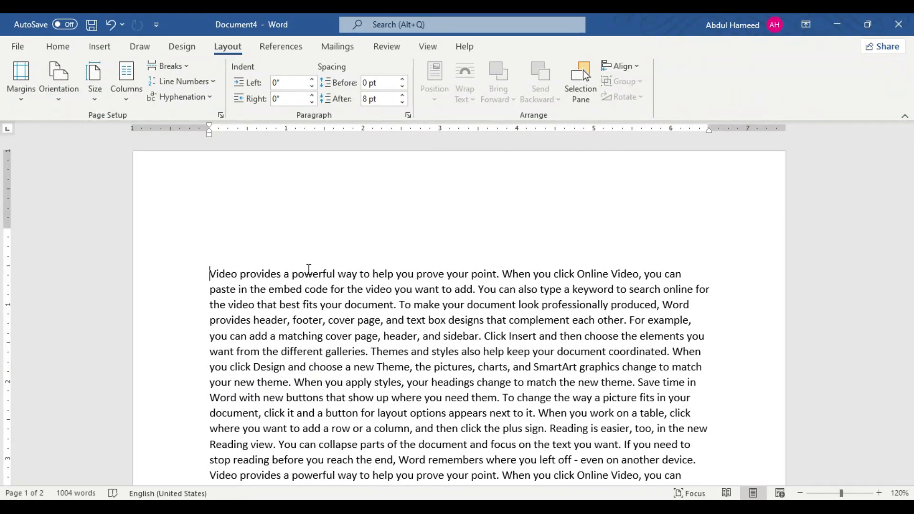
pyautogui.click(20, 102)
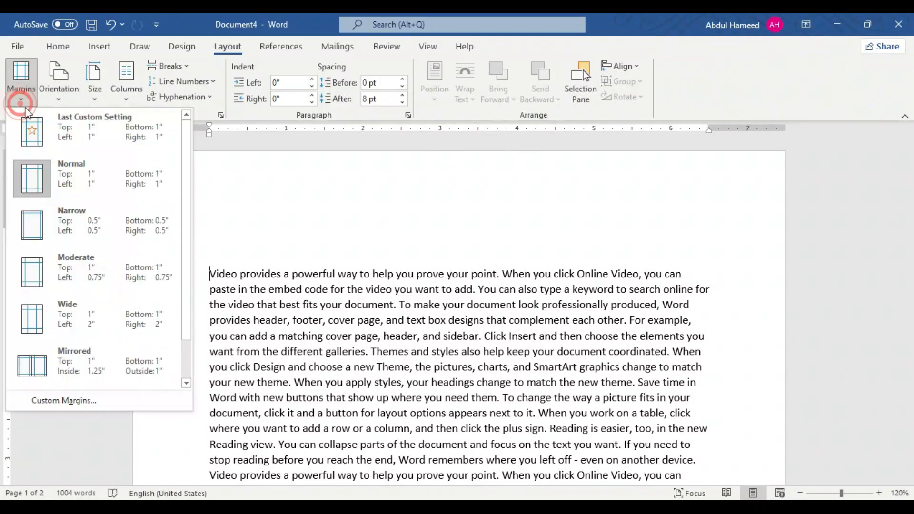
pyautogui.click(85, 403)
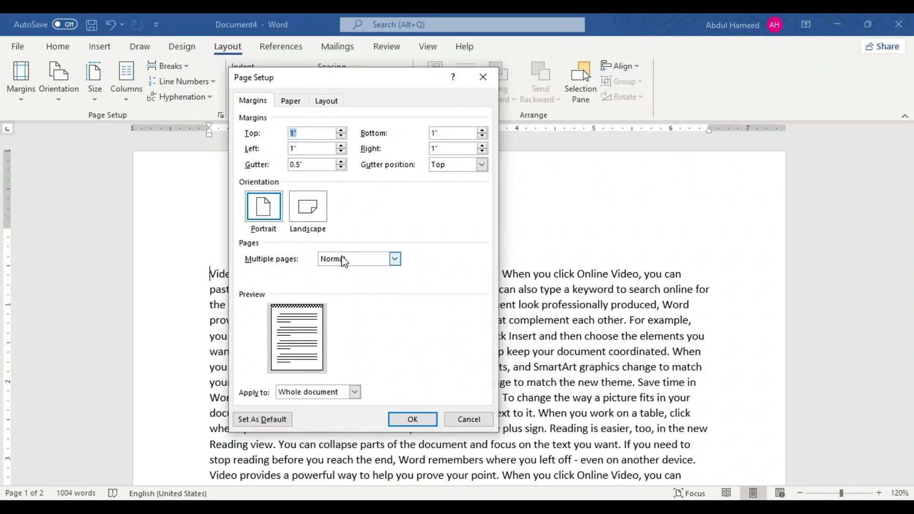
pyautogui.click(341, 168)
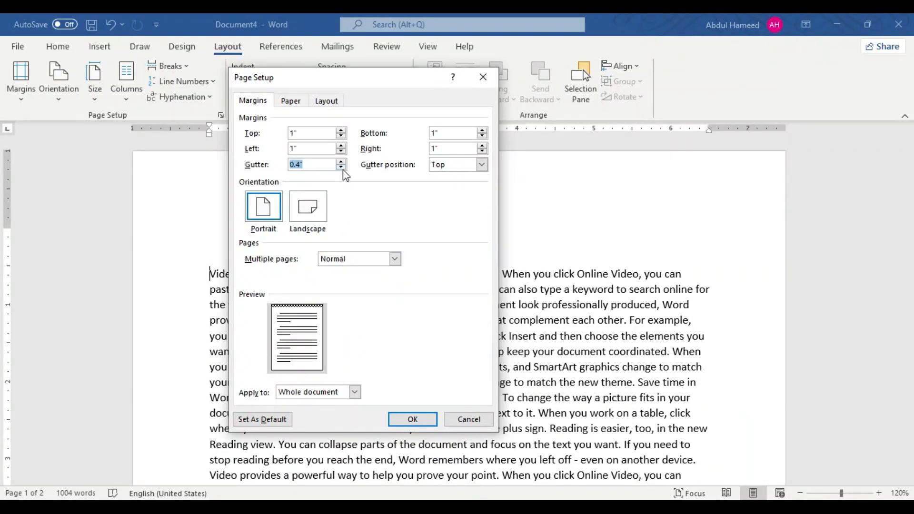
pyautogui.click(341, 168)
pyautogui.click(341, 167)
pyautogui.click(341, 168)
pyautogui.click(341, 168)
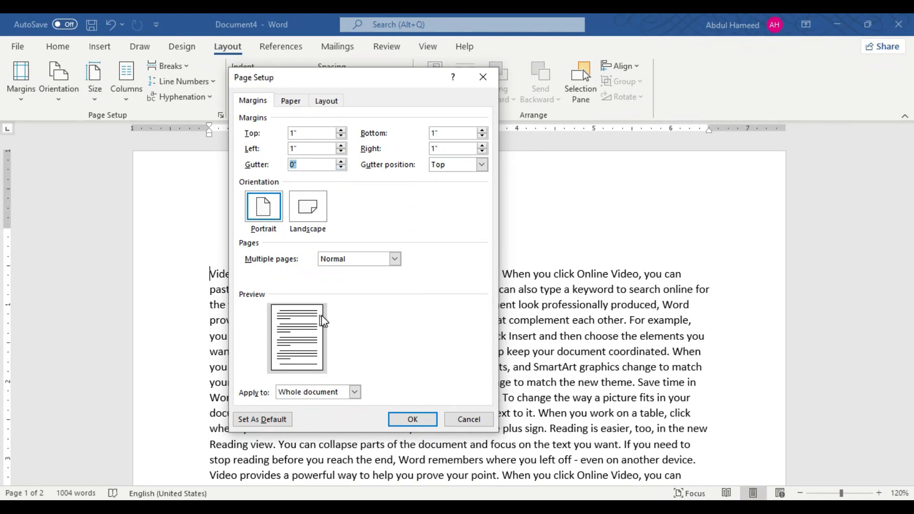
# Step: Set multiple pages to 2 pages per sheet and switch the orientation to Landscape in the page setup
pyautogui.click(351, 262)
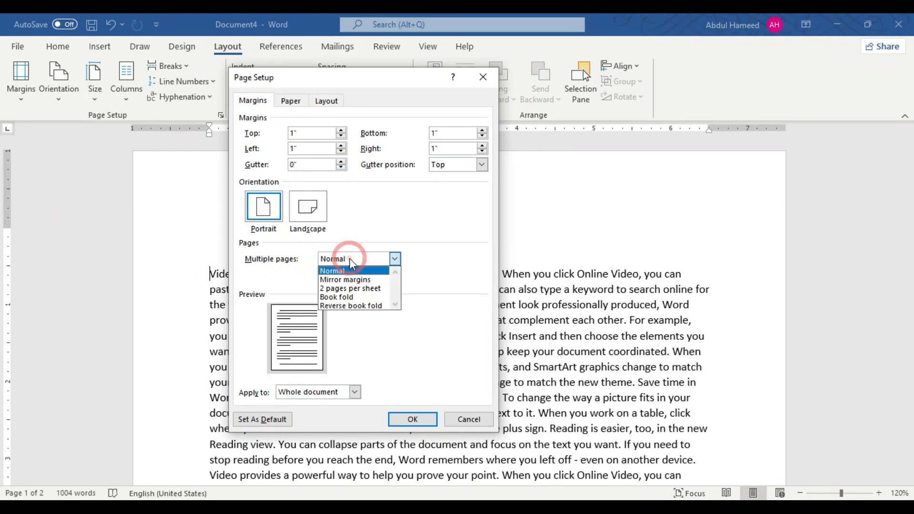
pyautogui.click(338, 291)
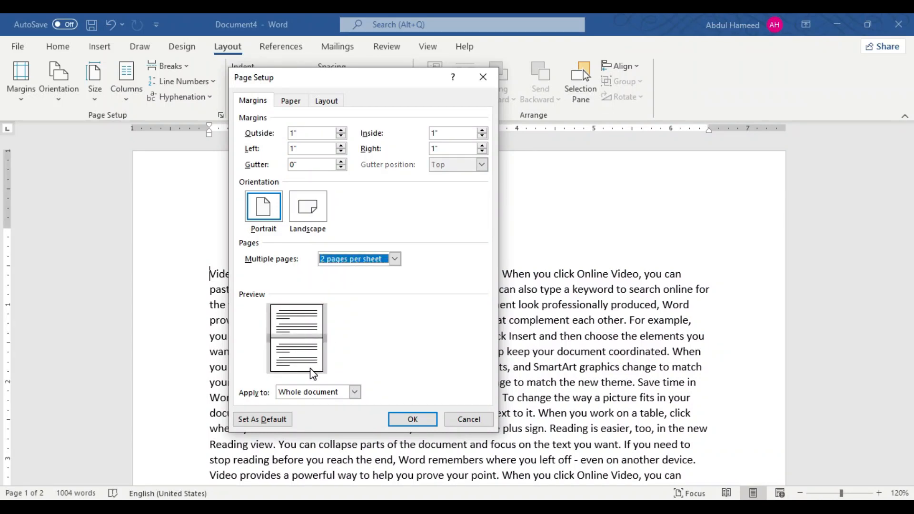
pyautogui.click(292, 220)
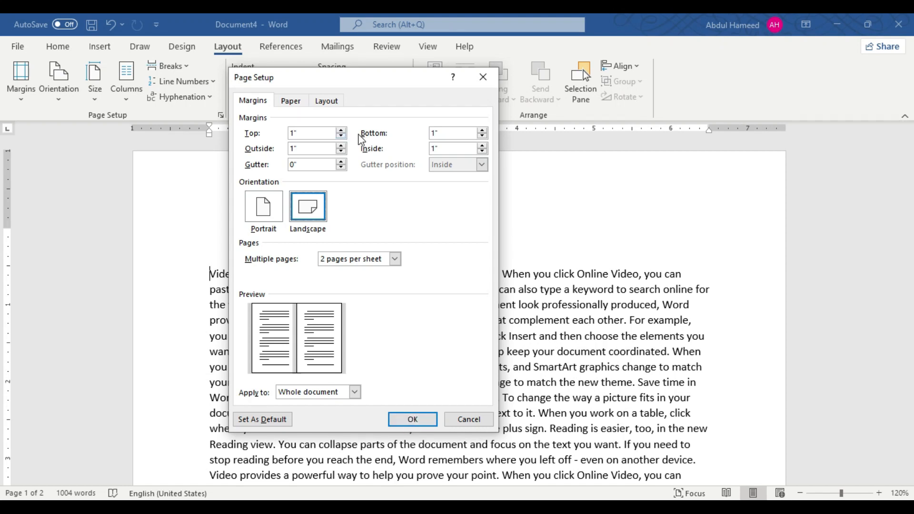
# Step: Raise the top margin to 1.5" and apply the page setup to the whole document
pyautogui.click(341, 131)
pyautogui.click(341, 131)
pyautogui.click(341, 131)
pyautogui.click(341, 131)
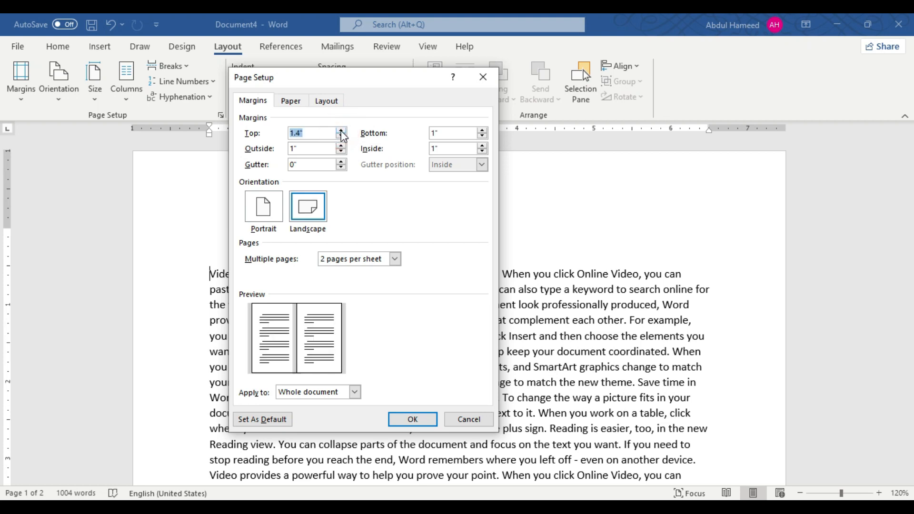
pyautogui.click(341, 131)
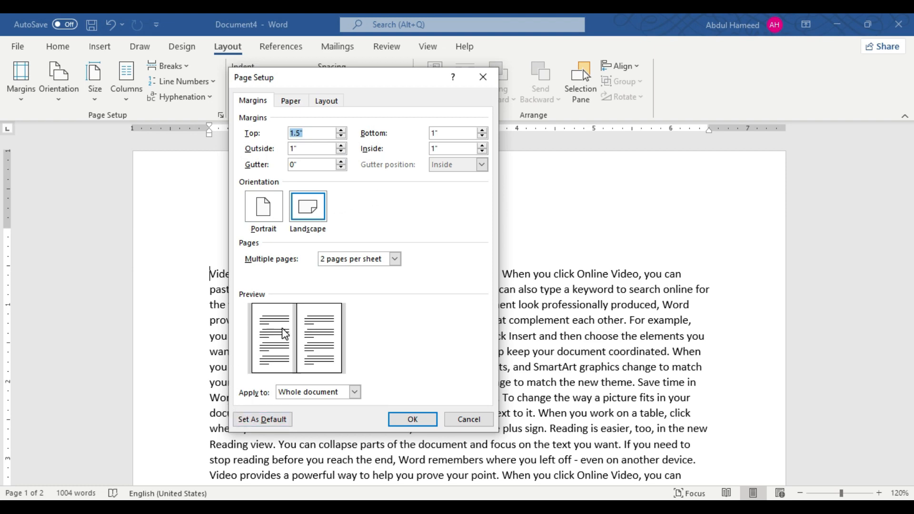
pyautogui.click(416, 419)
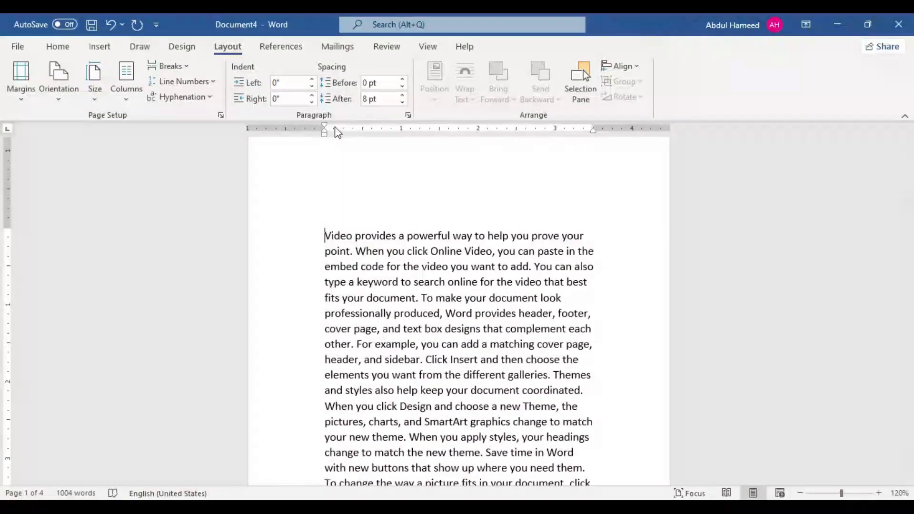
# Step: Review the page layout in the document and check it in the print preview
pyautogui.scroll(-17, 448, 400)
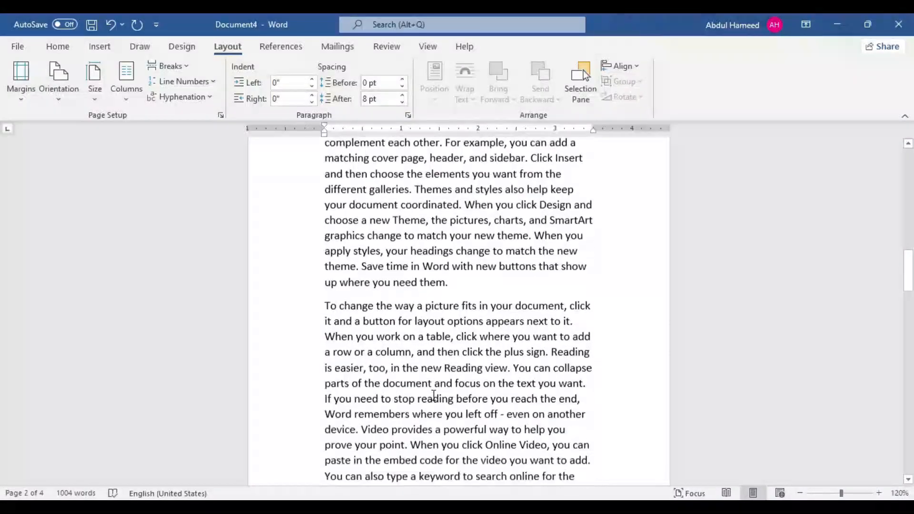
pyautogui.scroll(3, 432, 396)
pyautogui.scroll(2, 343, 352)
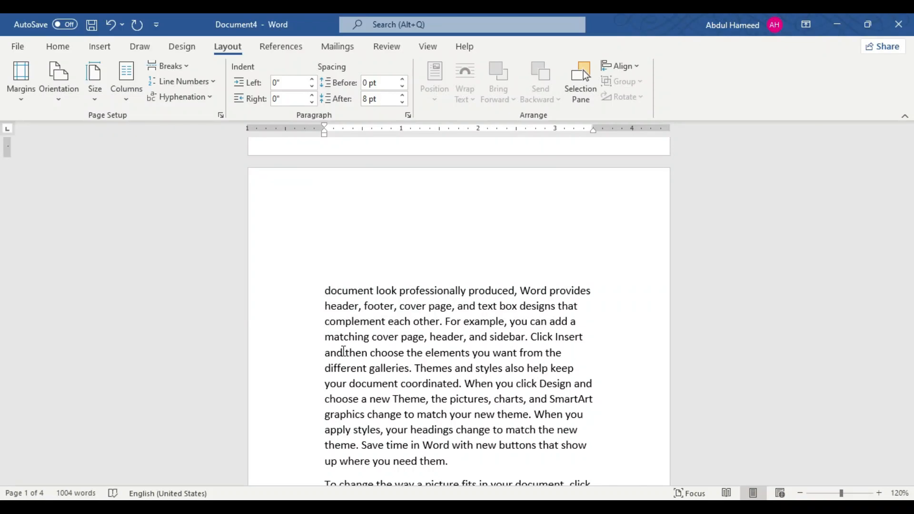
pyautogui.hotkey('ctrl', 'p')
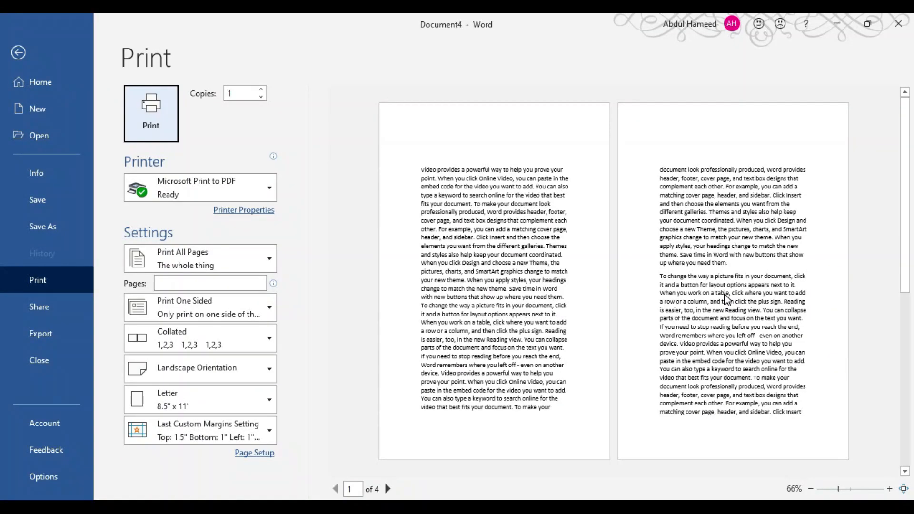
pyautogui.press('Escape')
# Step: Change the paper size to Legal (8.5" x 14") and look over the resized page
pyautogui.click(52, 90)
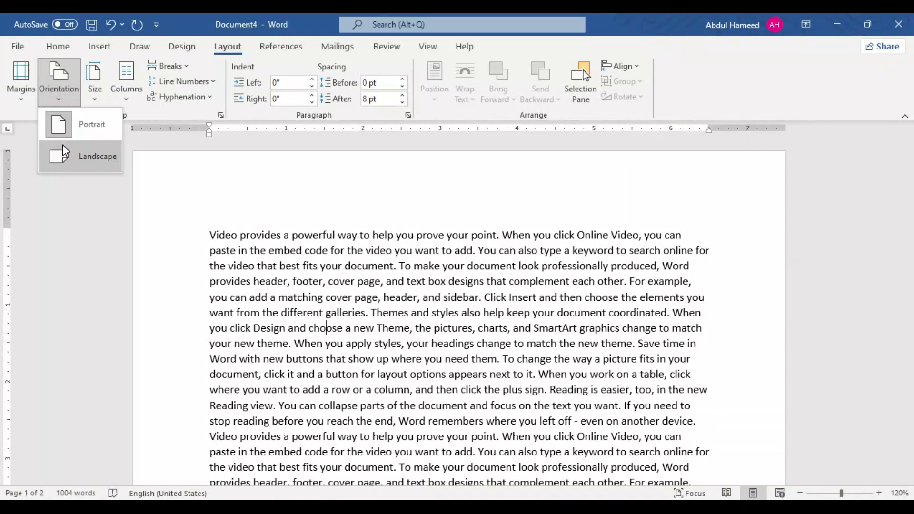
pyautogui.click(388, 261)
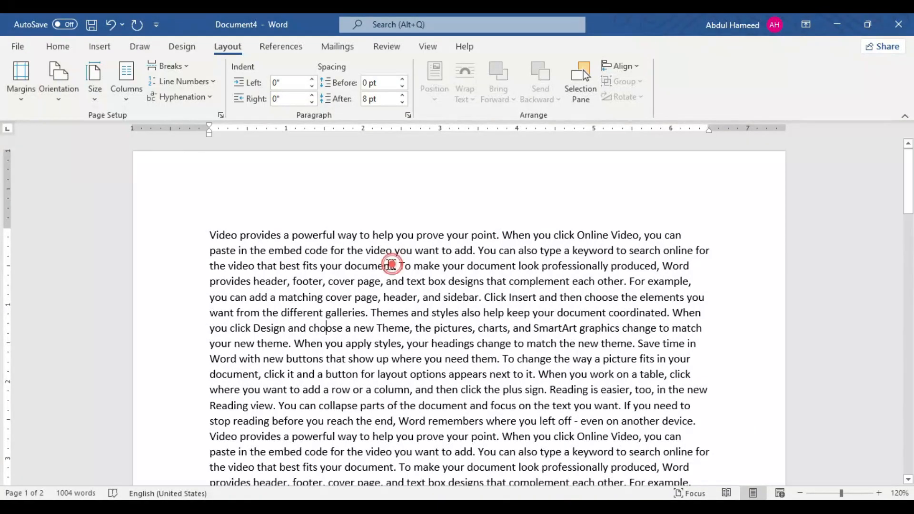
pyautogui.click(89, 98)
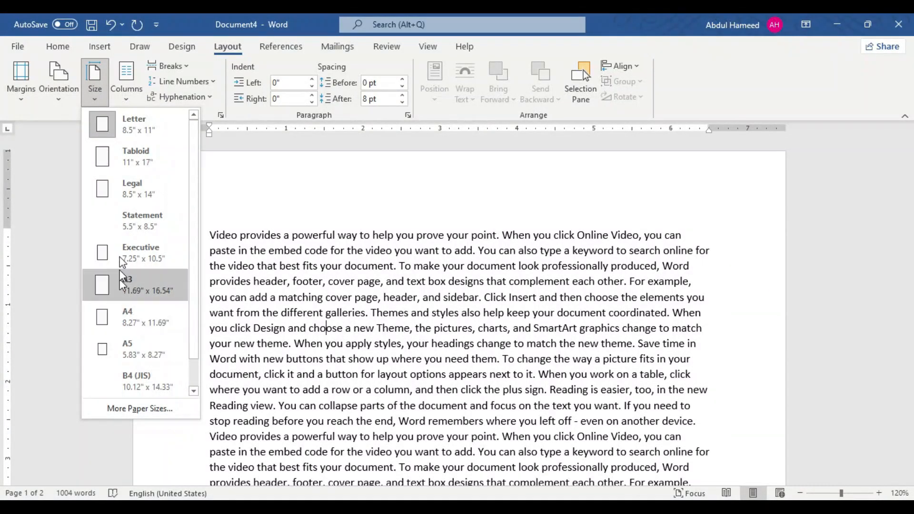
pyautogui.click(107, 188)
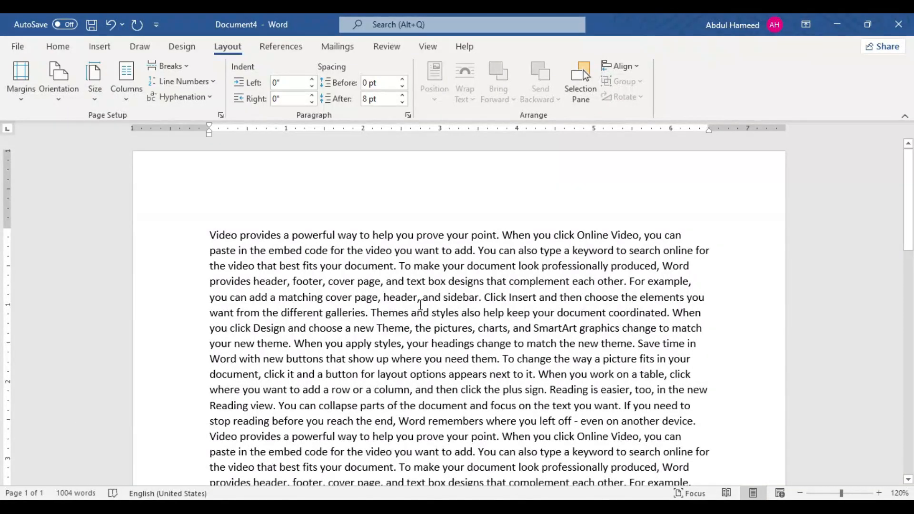
pyautogui.keyDown('ctrl'); pyautogui.scroll(-5, 378, 261); pyautogui.keyUp('ctrl')
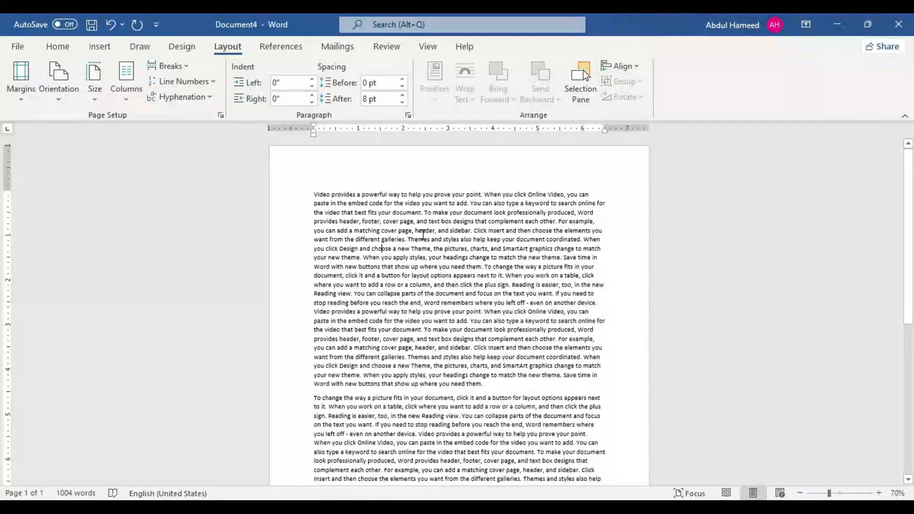
pyautogui.scroll(-5, 421, 230)
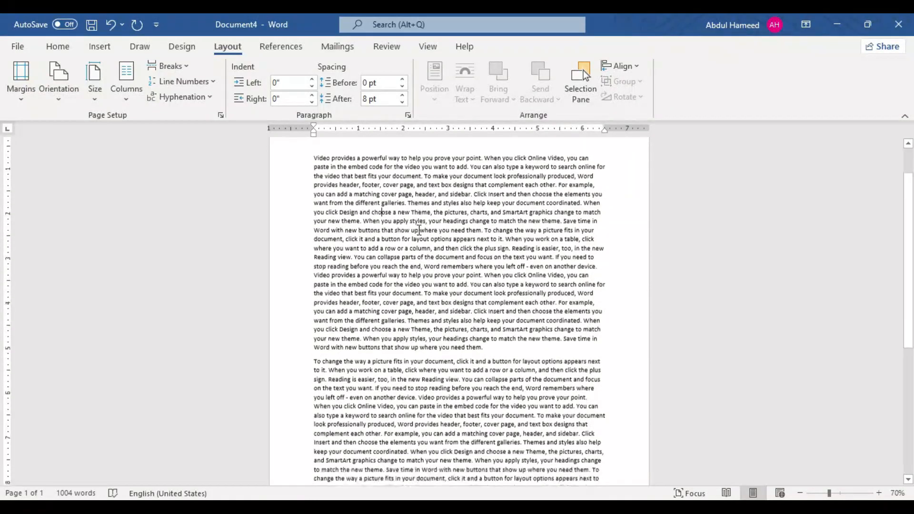
pyautogui.scroll(-4, 418, 234)
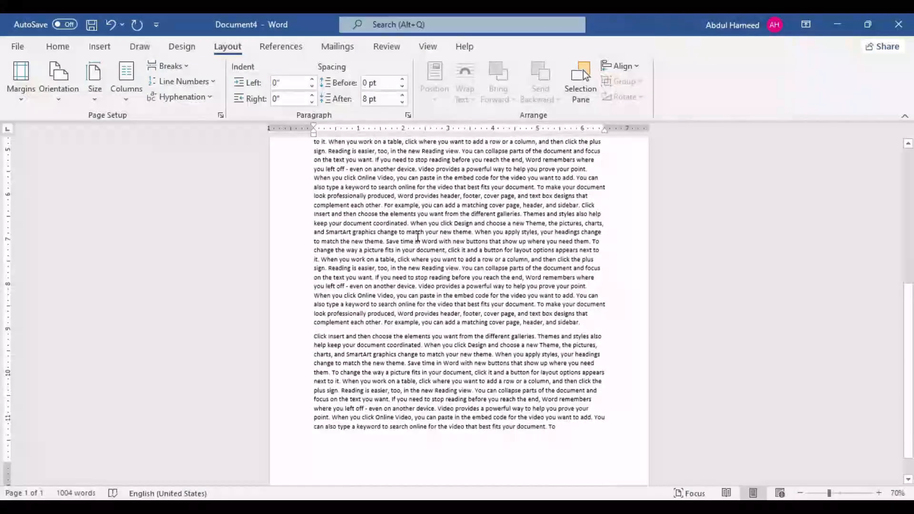
# Step: Turn off showing white space between pages in Print Layout view through the page setup's print options, and confirm the page setup
pyautogui.click(94, 102)
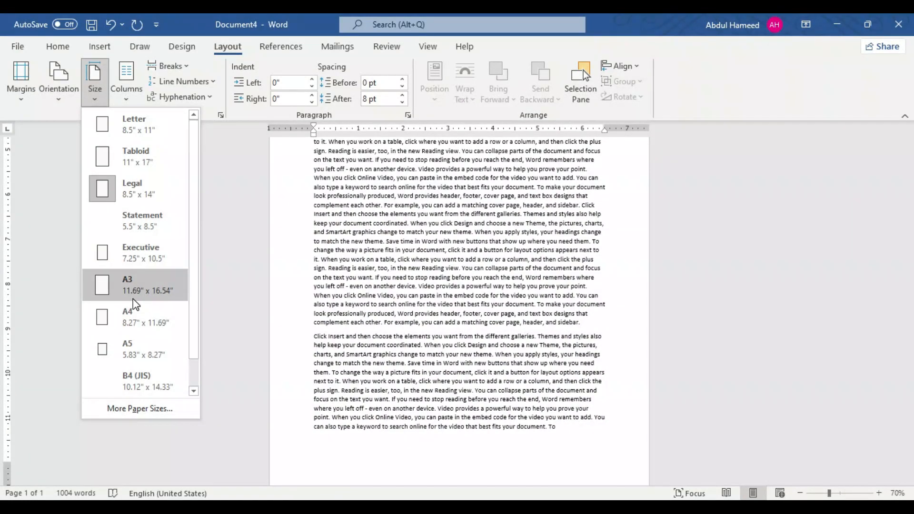
pyautogui.click(124, 411)
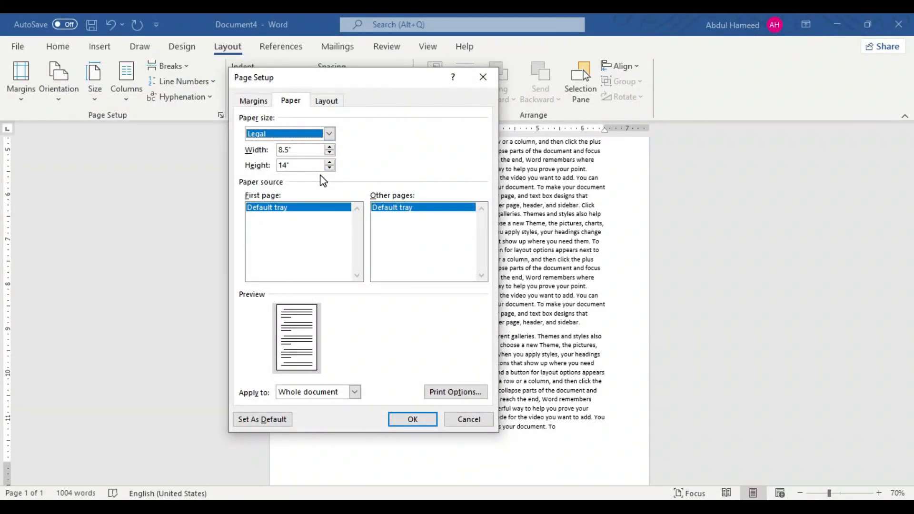
pyautogui.doubleClick(303, 150)
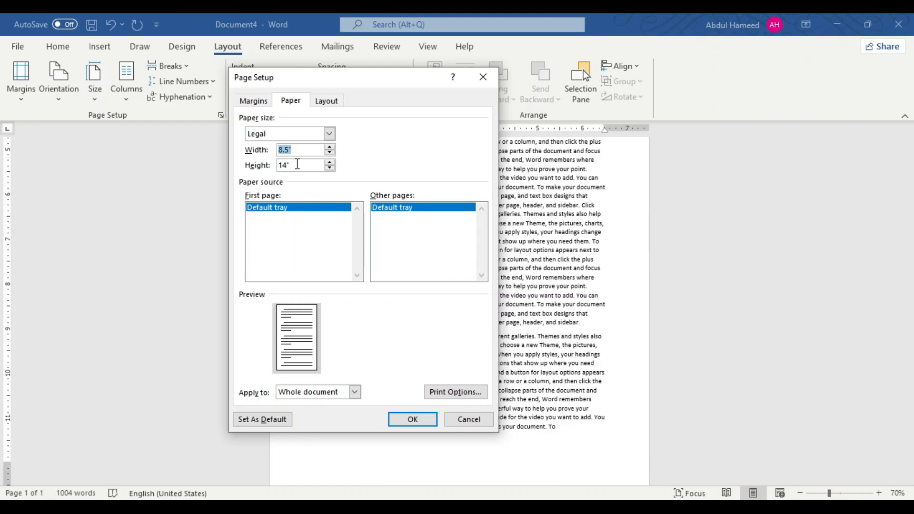
pyautogui.click(442, 400)
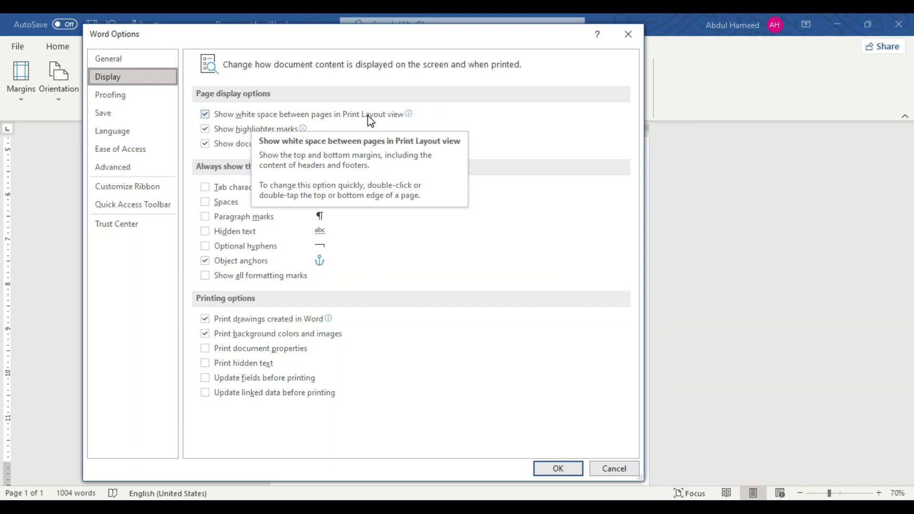
pyautogui.click(211, 118)
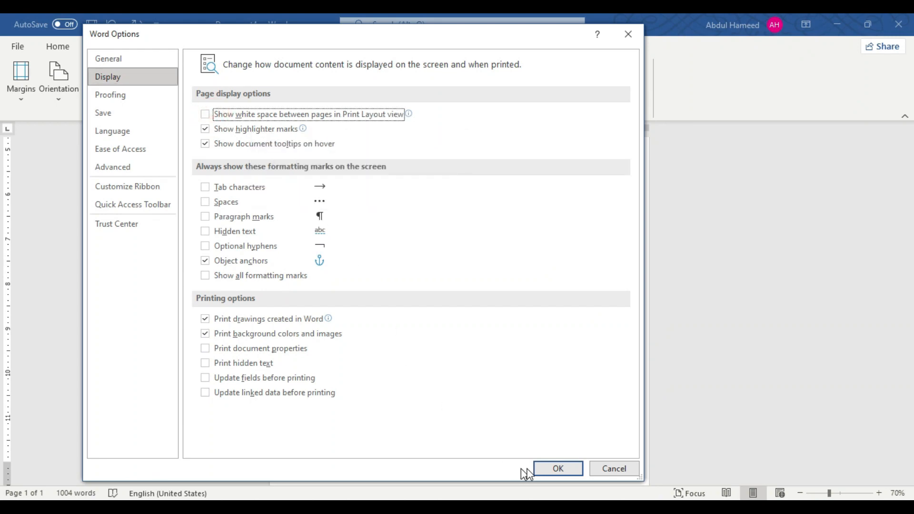
pyautogui.click(547, 469)
pyautogui.click(413, 420)
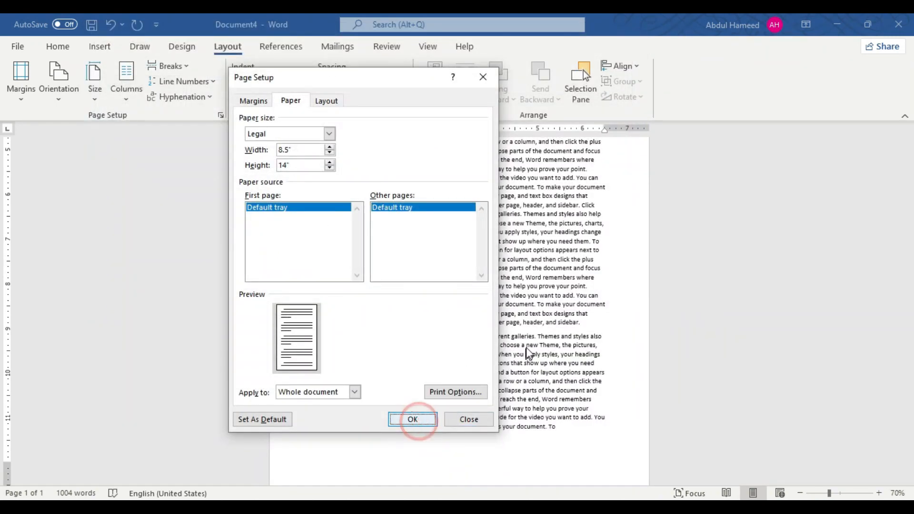
# Step: Insert several blank paragraphs before the last paragraph, which starts with "Click Insert", to push its text onto a second page
pyautogui.scroll(-5, 419, 362)
pyautogui.scroll(-10, 418, 348)
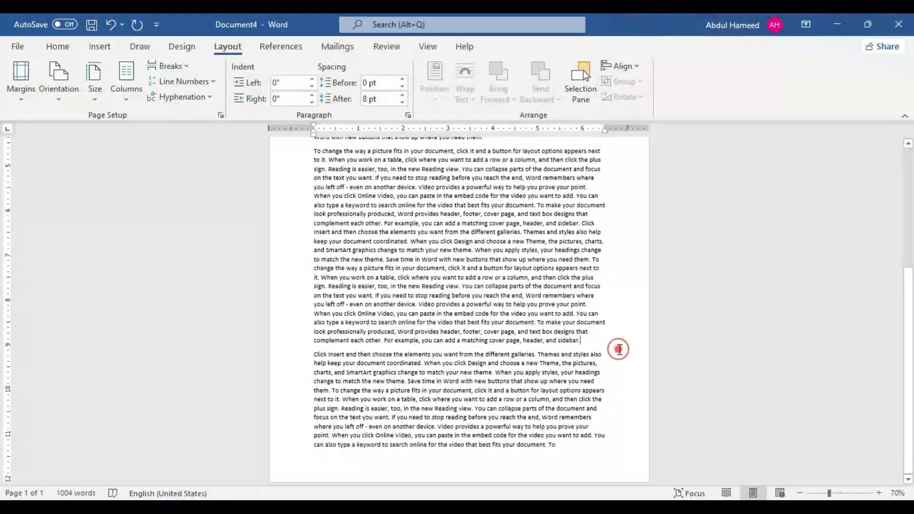
pyautogui.click(619, 348)
pyautogui.press('Return')
pyautogui.press('Return')
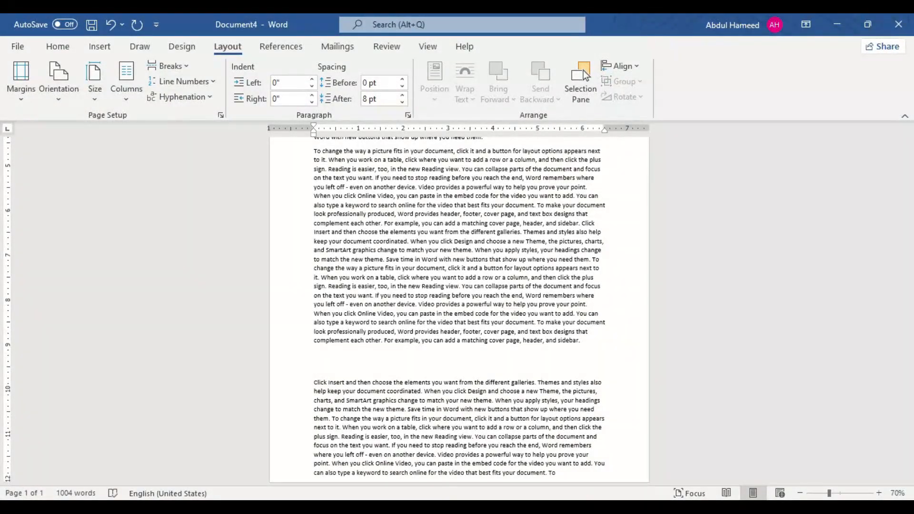
pyautogui.press('Return')
pyautogui.press('Return')
pyautogui.press('Return')
pyautogui.press('Return')
pyautogui.press('Return')
pyautogui.scroll(8, 82, 324)
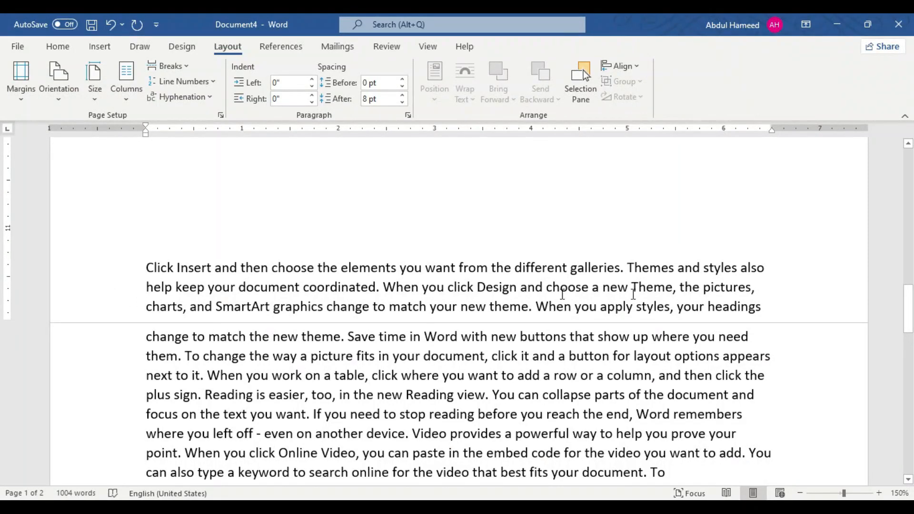
# Step: Insert a page break at the end of the document's text and look over the page boundaries
pyautogui.click(779, 345)
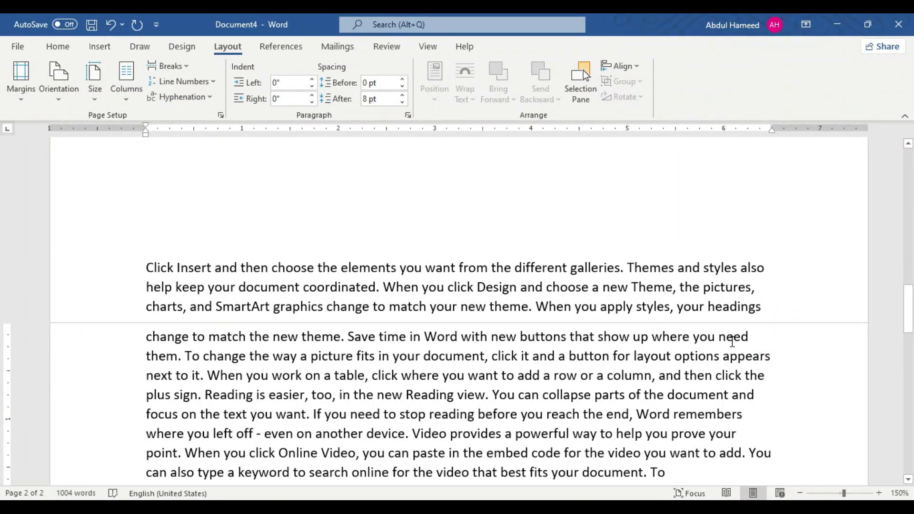
pyautogui.scroll(-6, 619, 342)
pyautogui.click(723, 205)
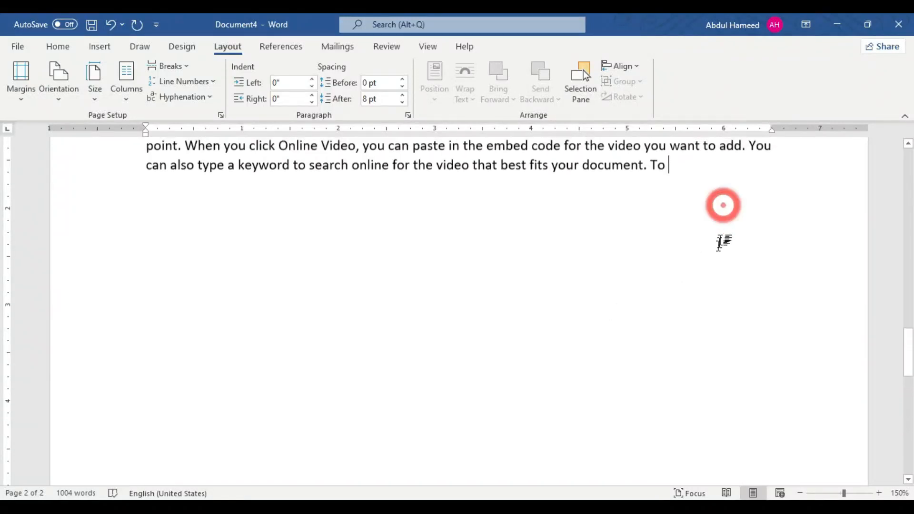
pyautogui.hotkey('ctrl', 'Return')
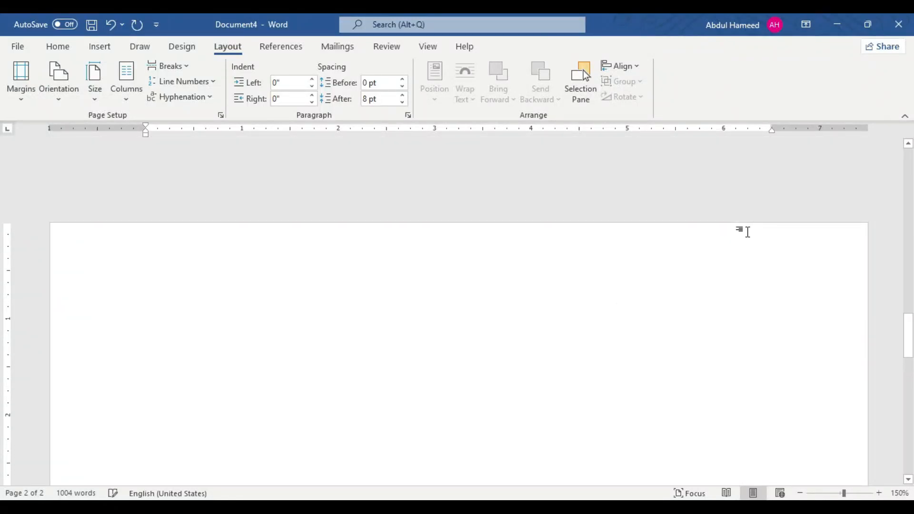
pyautogui.keyDown('ctrl'); pyautogui.scroll(-6, 321, 329); pyautogui.keyUp('ctrl')
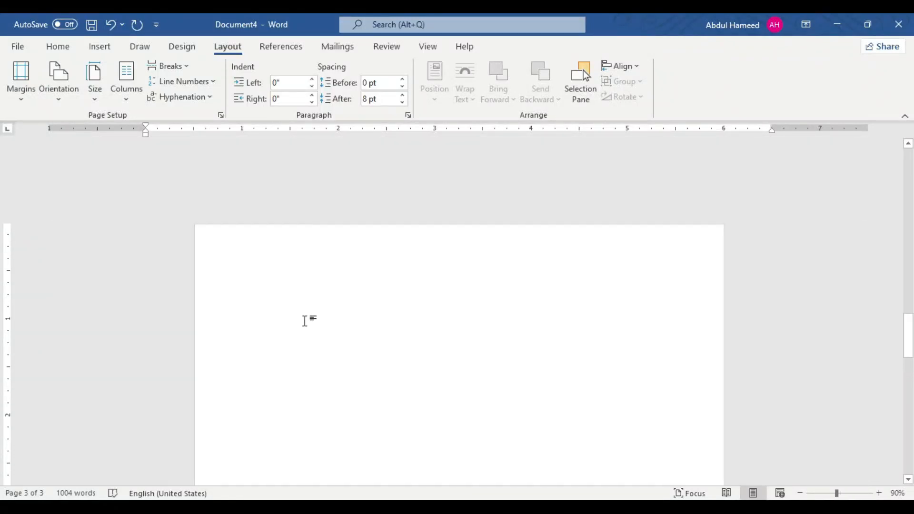
pyautogui.scroll(-1, 318, 320)
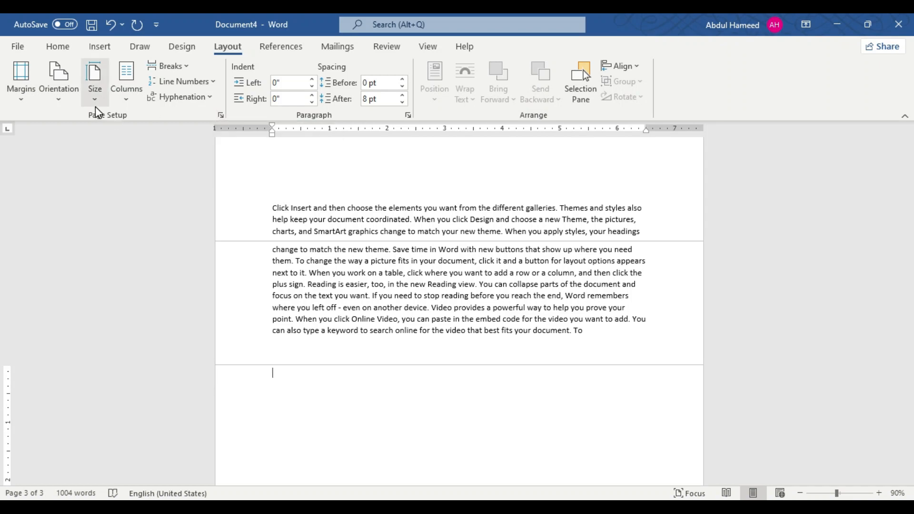
# Step: Turn on showing white space between pages in Print Layout view through the page setup's print options, and confirm the page setup
pyautogui.click(220, 116)
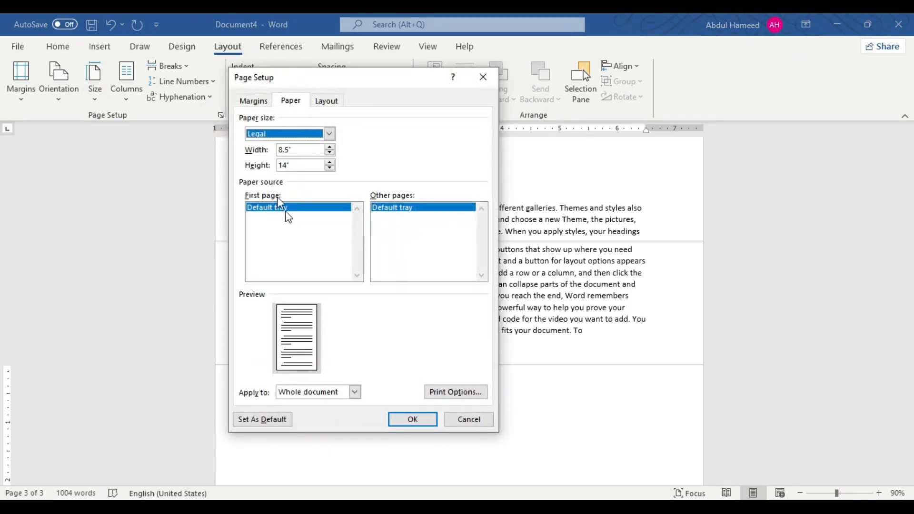
pyautogui.click(448, 393)
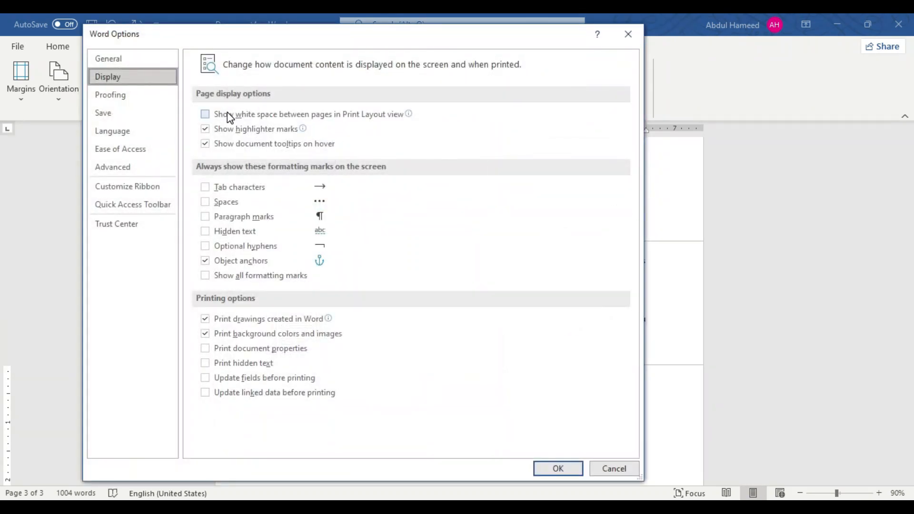
pyautogui.click(228, 113)
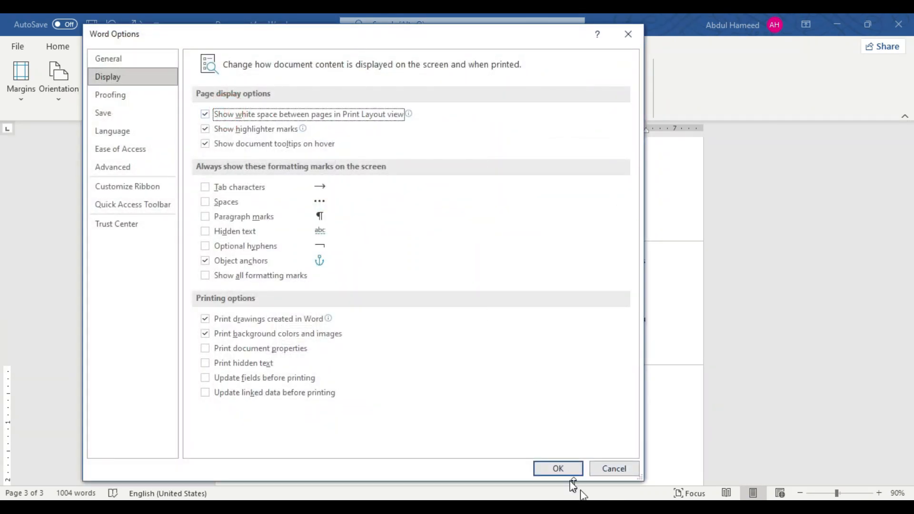
pyautogui.click(565, 468)
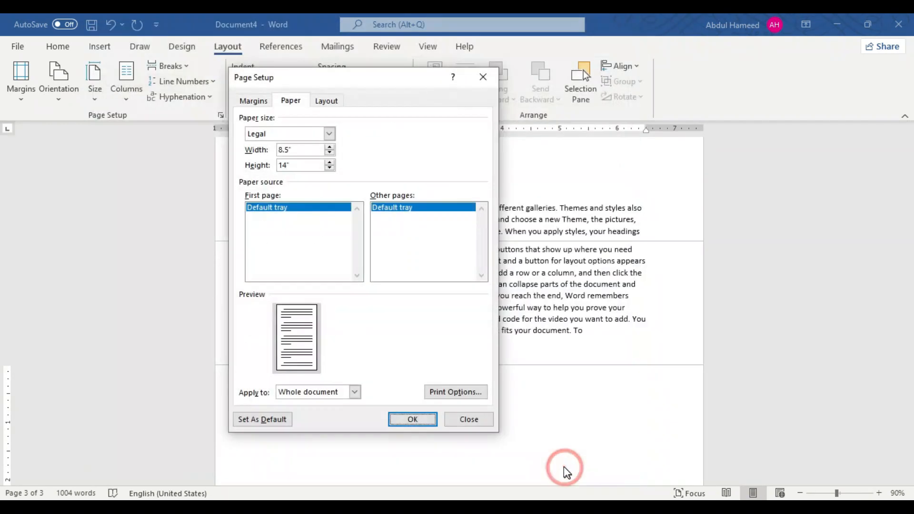
pyautogui.click(413, 420)
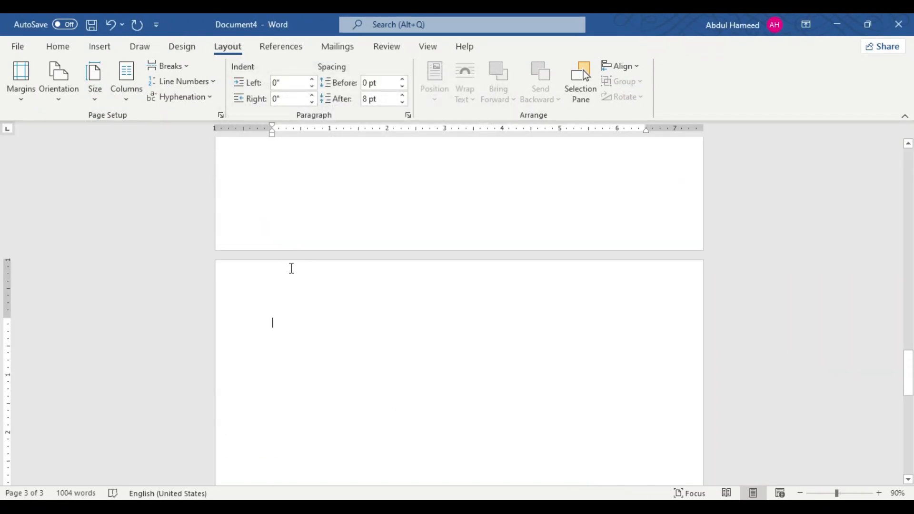
# Step: Draw a rectangle about 2.67" wide and 2.4" high over the second paragraph on the first page
pyautogui.scroll(15, 292, 268)
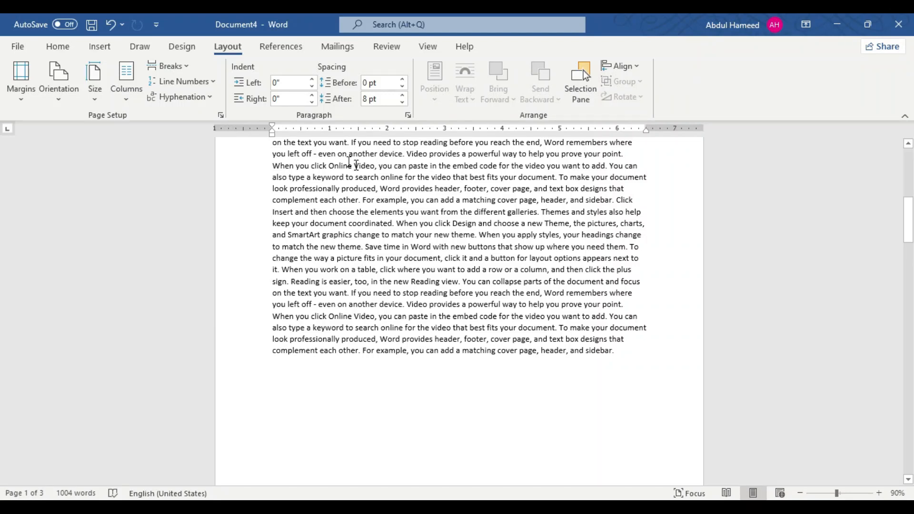
pyautogui.click(102, 48)
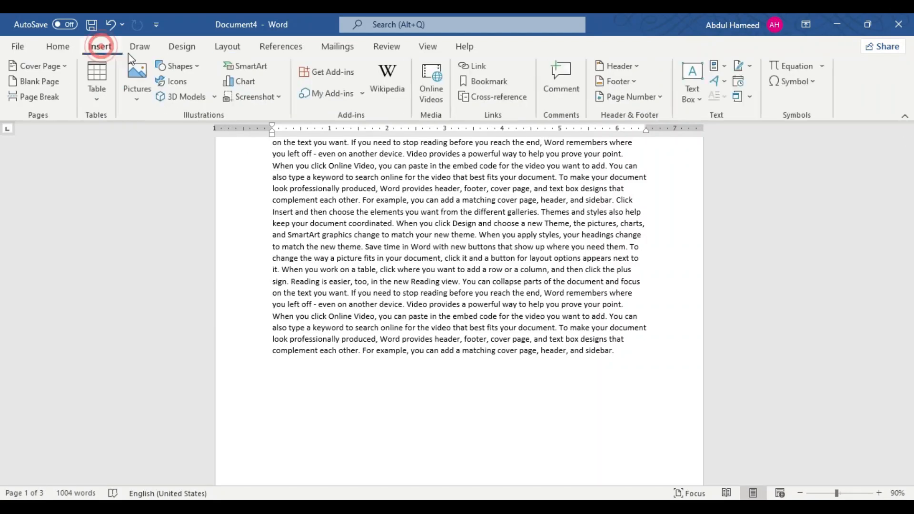
pyautogui.click(180, 67)
pyautogui.click(201, 100)
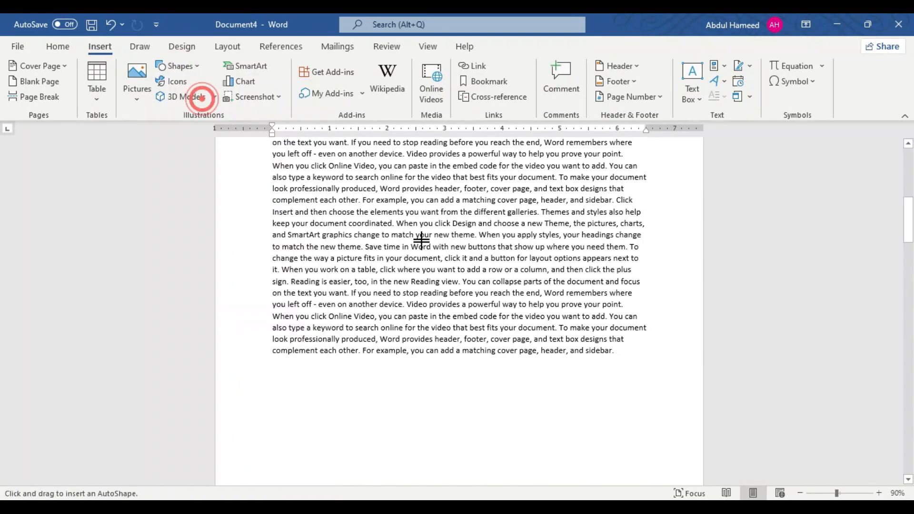
pyautogui.moveTo(392, 177); pyautogui.dragTo(546, 315)
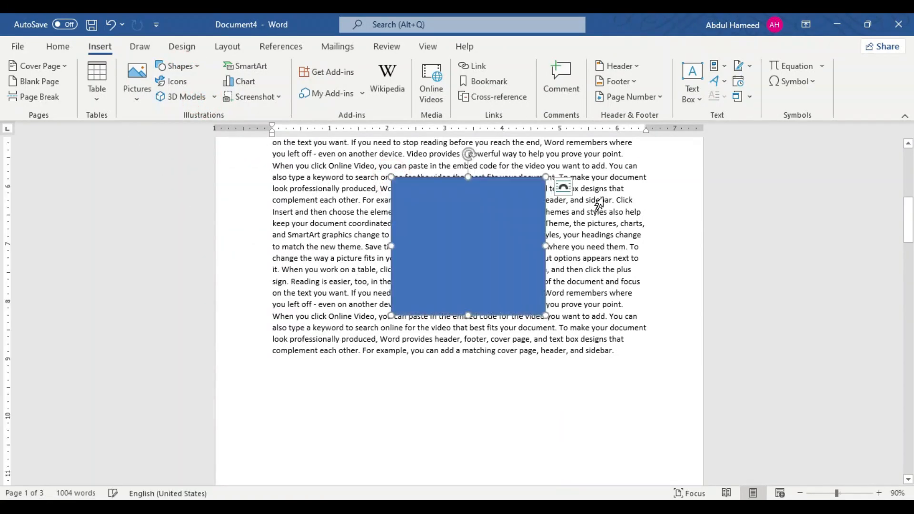
# Step: Give the rectangle tight text wrapping and move it slightly up and to the right within the paragraph
pyautogui.click(566, 188)
pyautogui.click(633, 284)
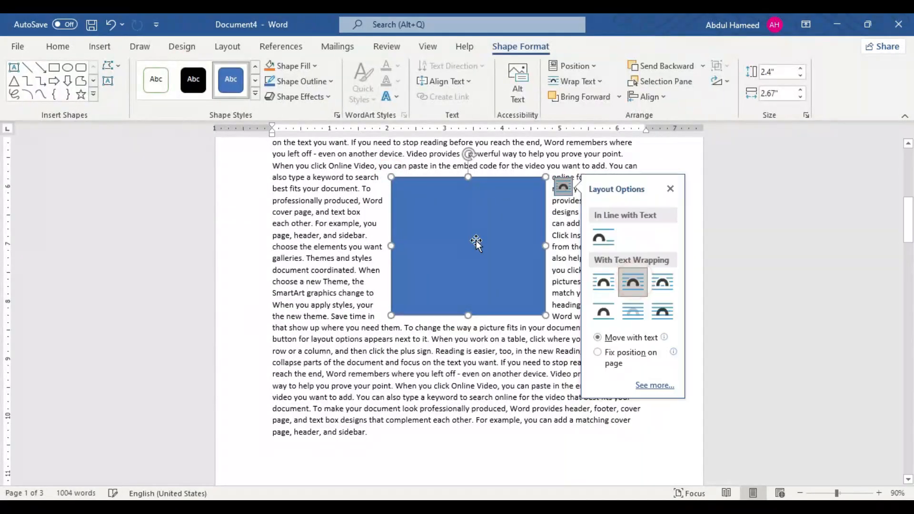
pyautogui.moveTo(476, 240); pyautogui.dragTo(496, 205)
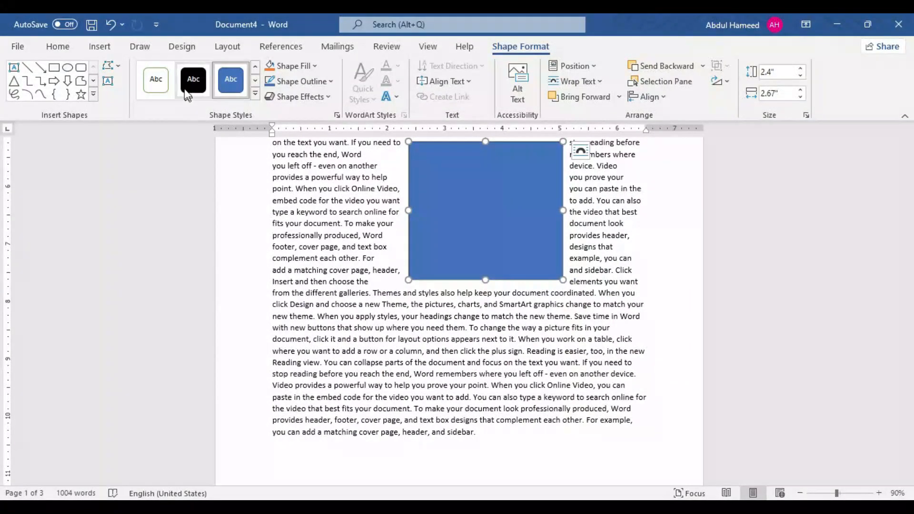
# Step: Draw an oval about 2.55" wide and 2.29" high below the rectangle and fill it with orange
pyautogui.click(68, 67)
pyautogui.moveTo(323, 289); pyautogui.dragTo(471, 422)
pyautogui.click(270, 67)
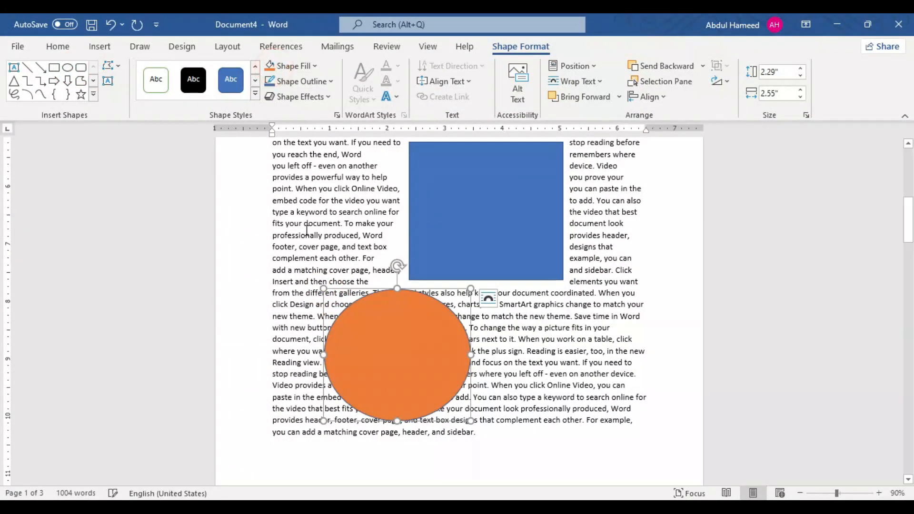
# Step: Apply tight text wrapping to the orange oval and check both shapes in the print preview
pyautogui.click(488, 299)
pyautogui.click(559, 385)
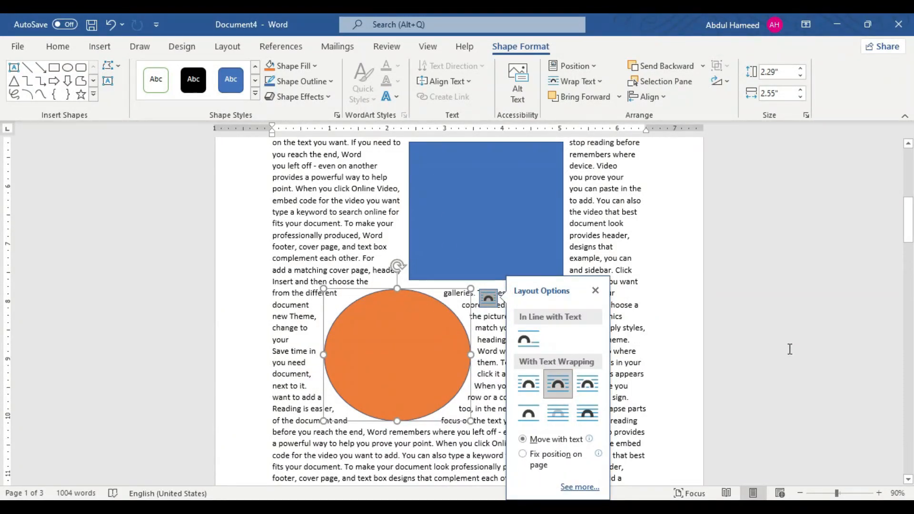
pyautogui.hotkey('ctrl', 'p')
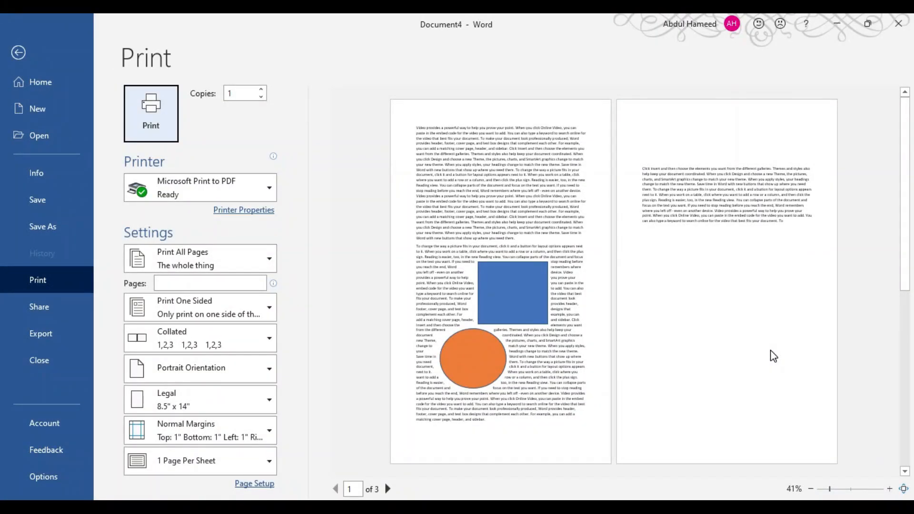
pyautogui.press('Escape')
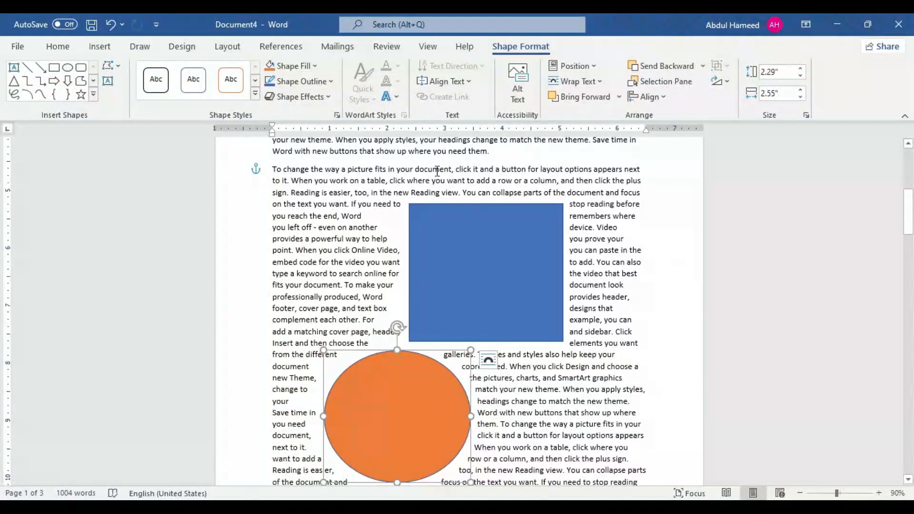
# Step: Turn off printing of drawings created in Word and of background colors and images through the page setup's print options, and confirm the page setup
pyautogui.click(228, 47)
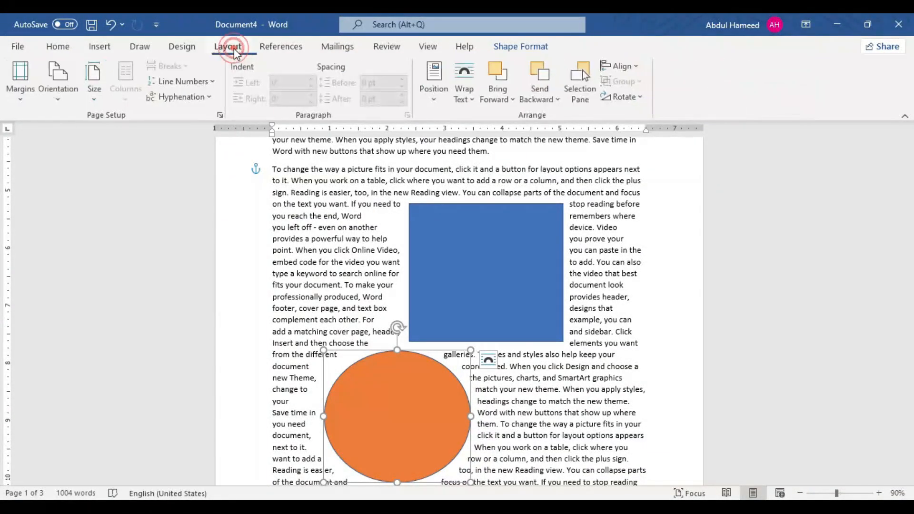
pyautogui.click(220, 116)
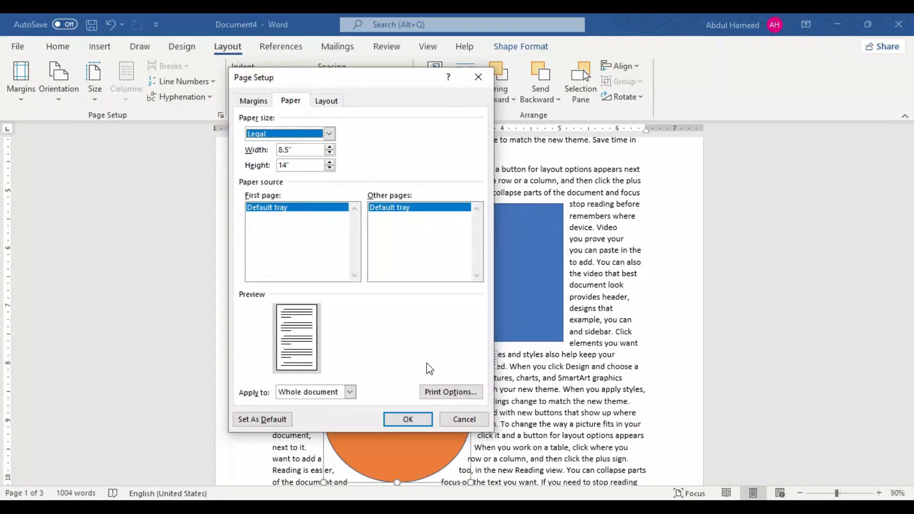
pyautogui.click(457, 395)
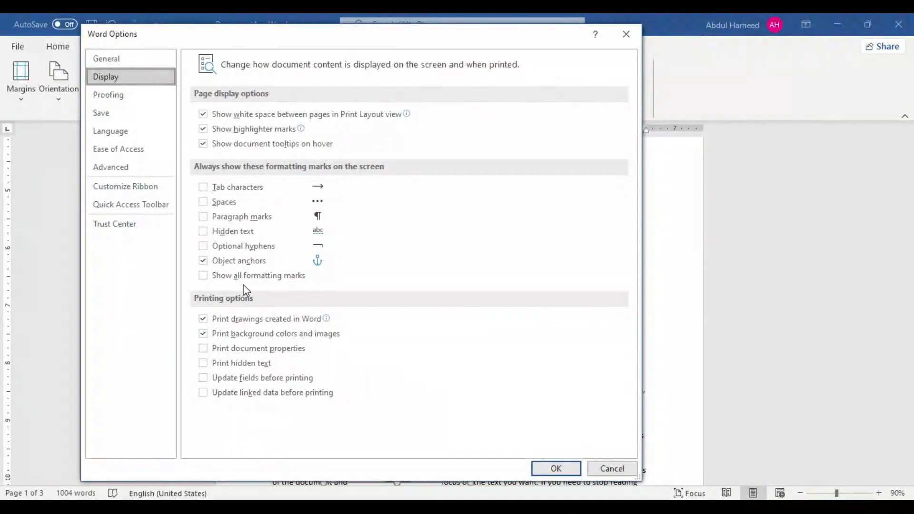
pyautogui.click(203, 320)
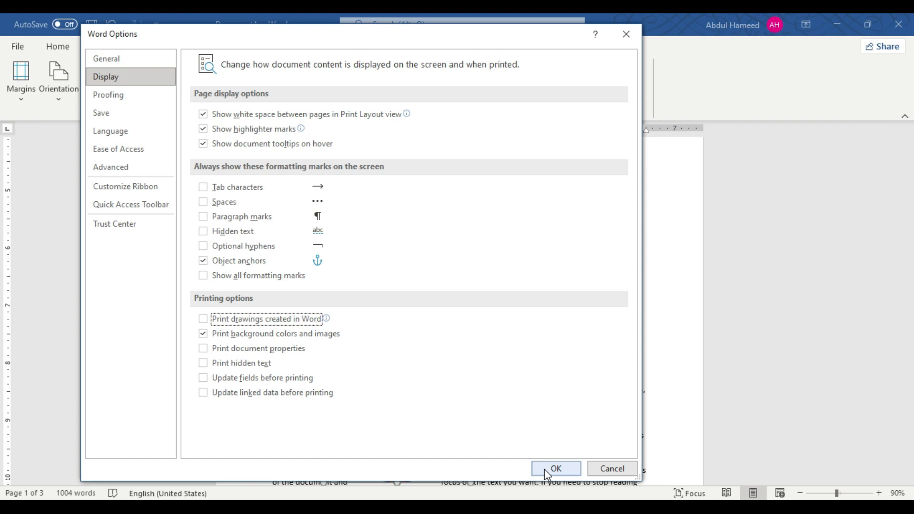
pyautogui.click(209, 336)
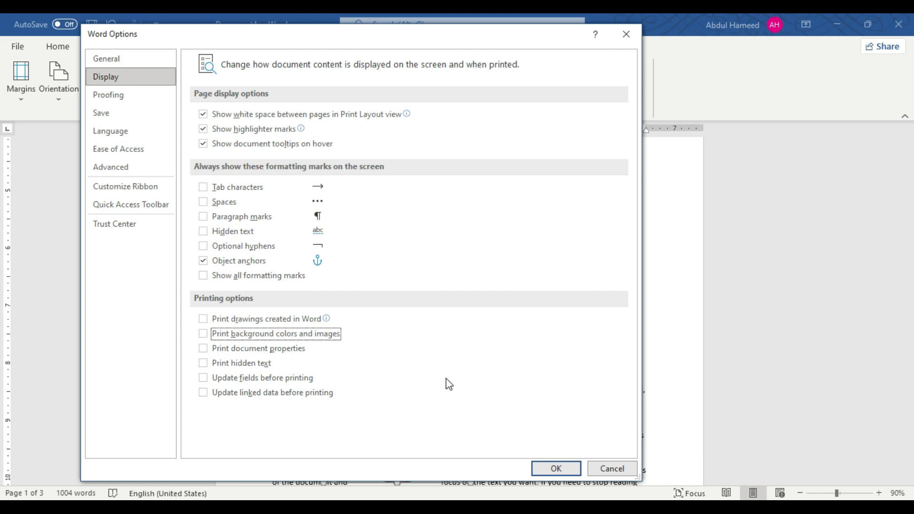
pyautogui.click(556, 469)
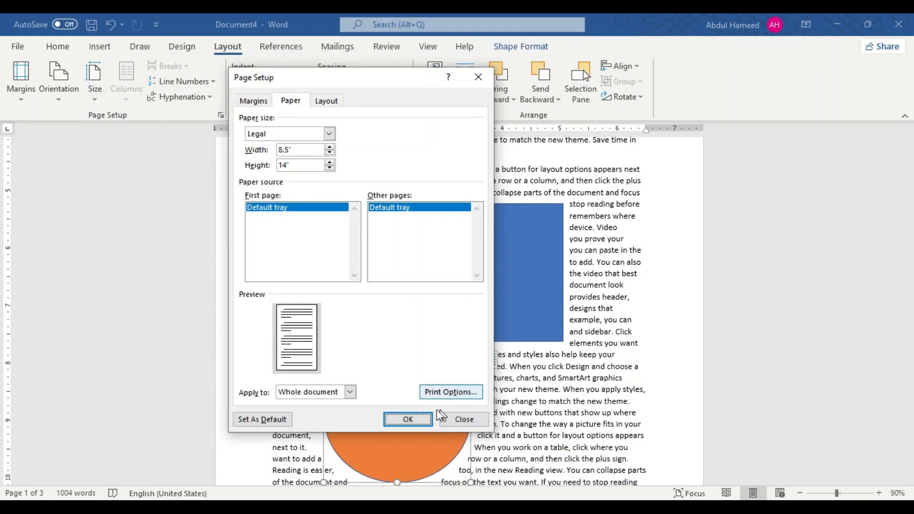
pyautogui.click(419, 415)
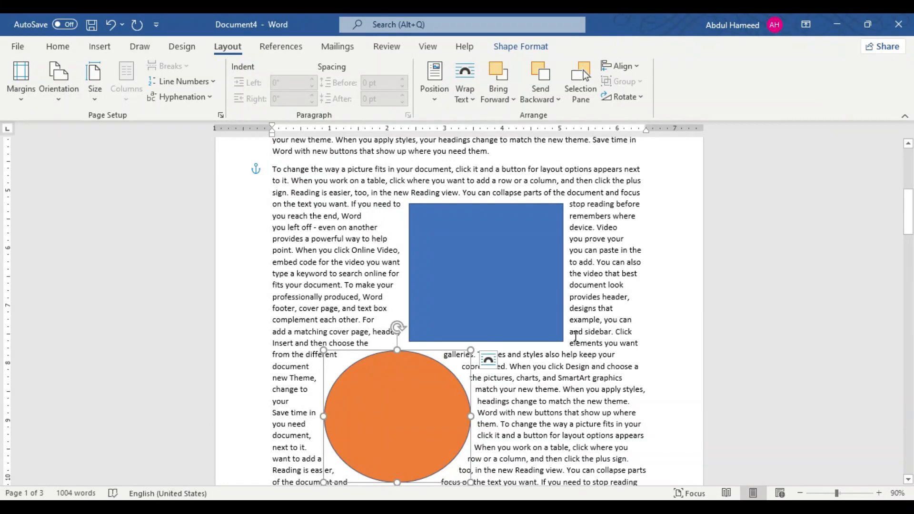
# Step: Deselect the oval and check in the print preview how the shapes on the first page are printed
pyautogui.click(673, 251)
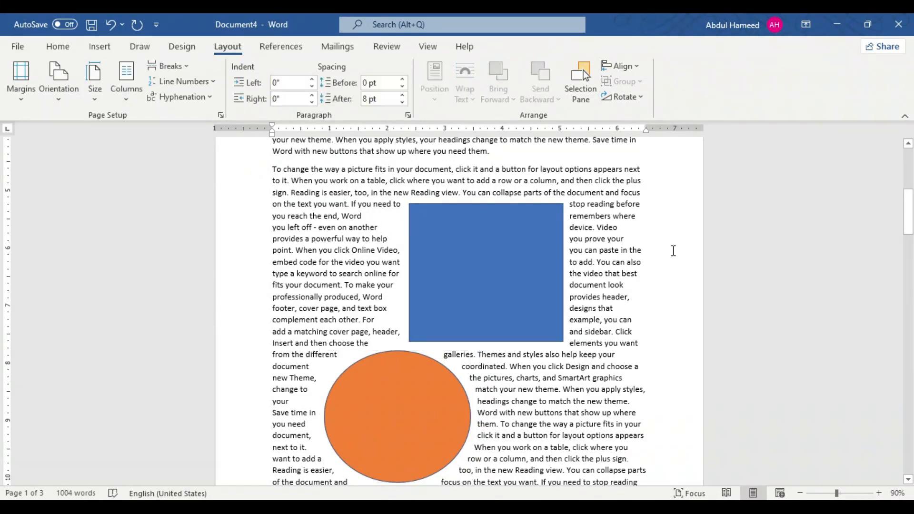
pyautogui.hotkey('ctrl', 'p')
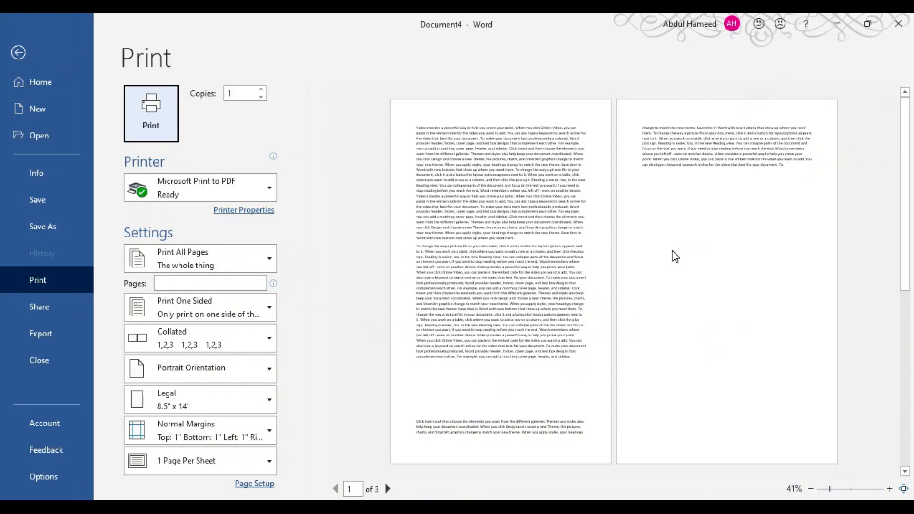
pyautogui.click(18, 52)
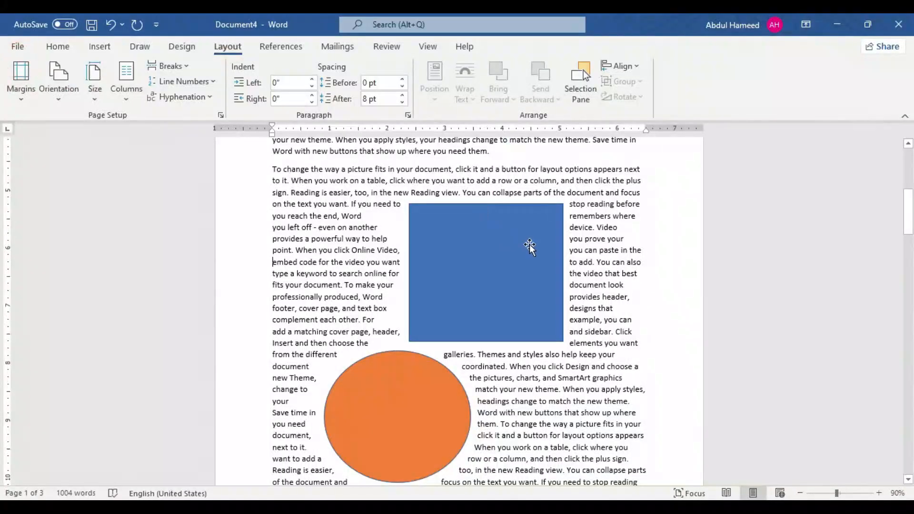
# Step: Set the page color to the lightest orange theme tint and check the pages in the print preview
pyautogui.click(182, 46)
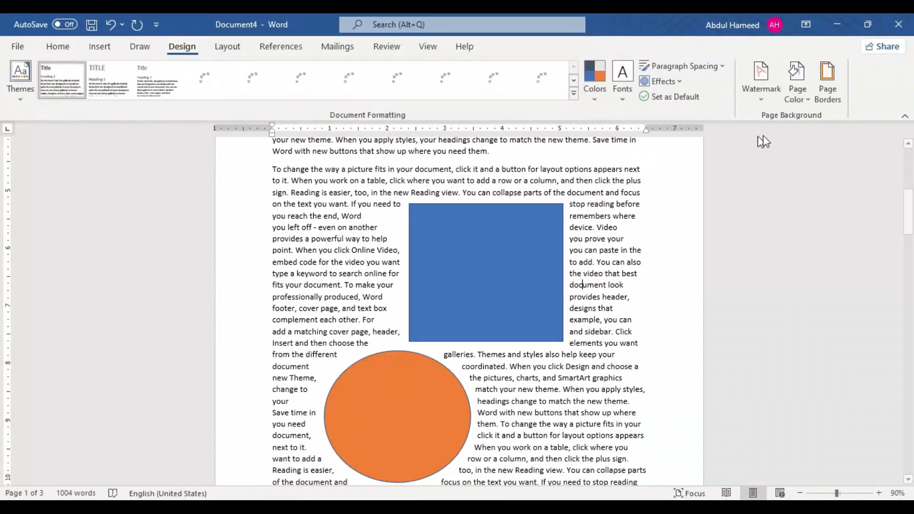
pyautogui.click(799, 81)
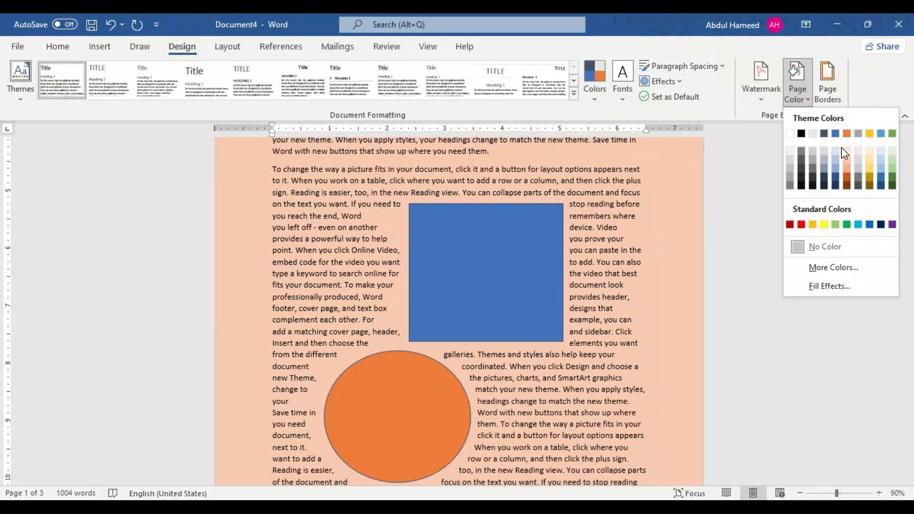
pyautogui.click(845, 148)
pyautogui.click(604, 217)
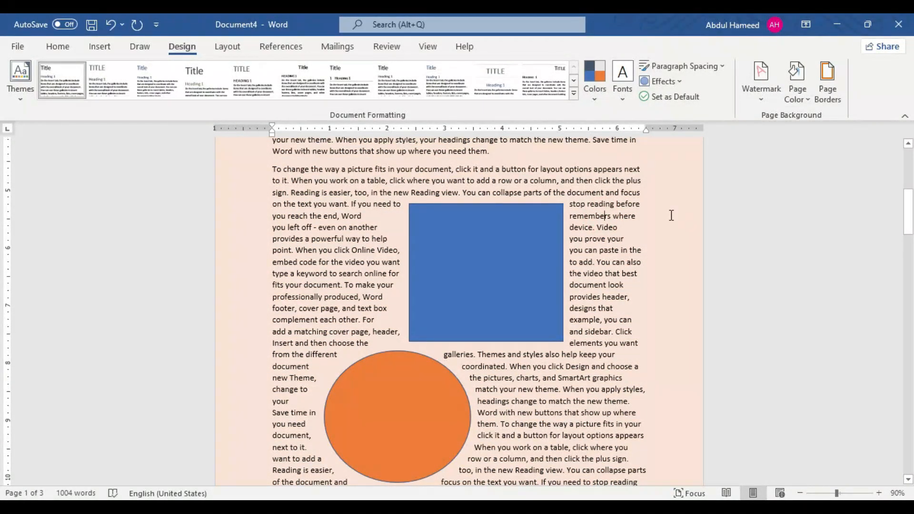
pyautogui.hotkey('ctrl', 'p')
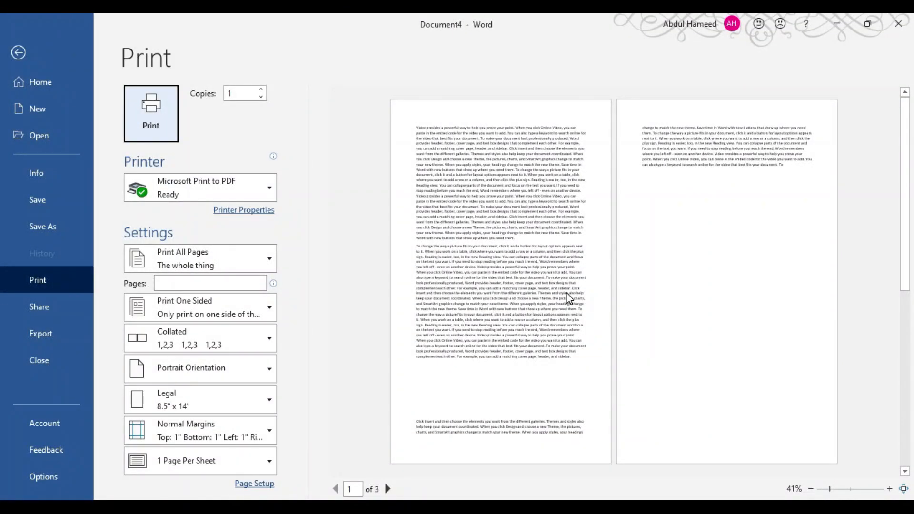
pyautogui.press('Escape')
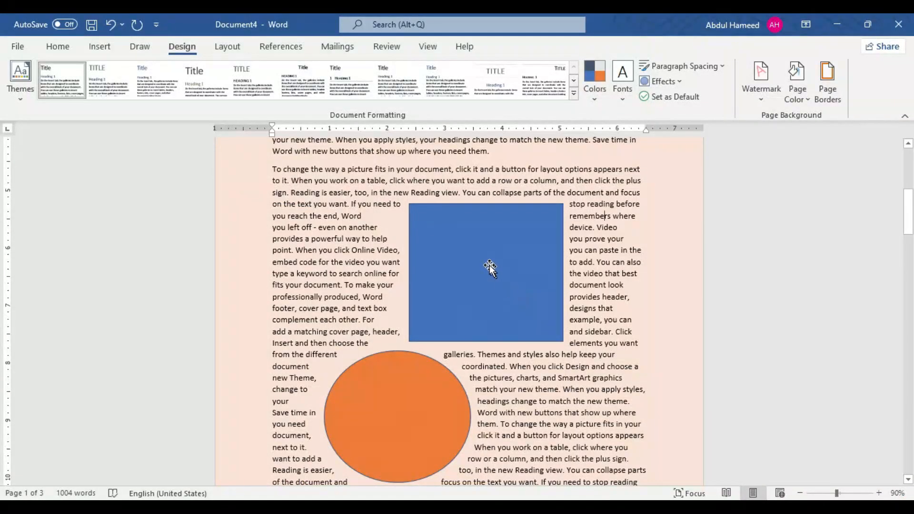
# Step: Turn on printing of drawings created in Word and of background colors and images through the page setup's print options, and check the print preview
pyautogui.click(222, 51)
pyautogui.click(221, 115)
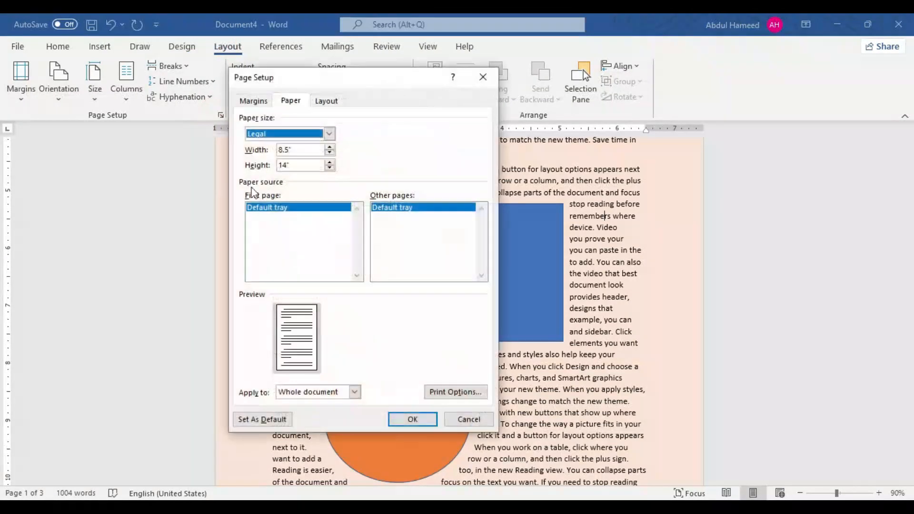
pyautogui.click(453, 394)
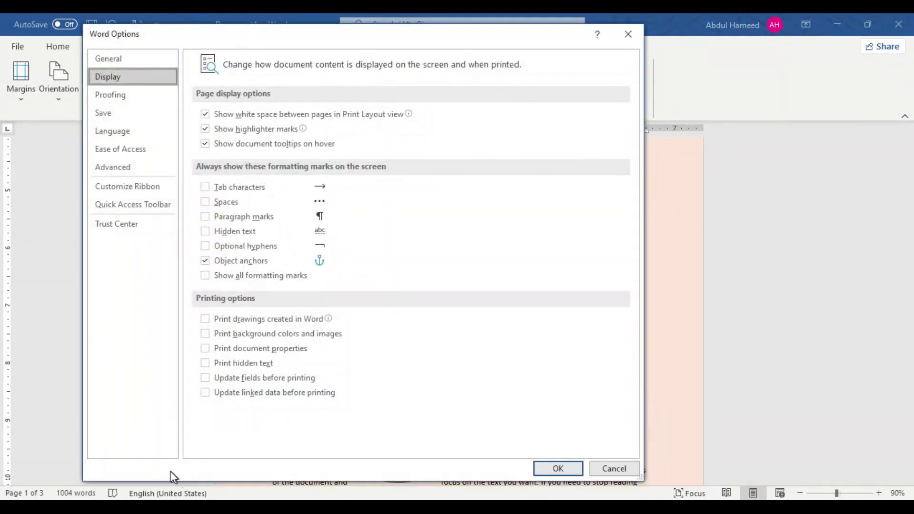
pyautogui.click(211, 319)
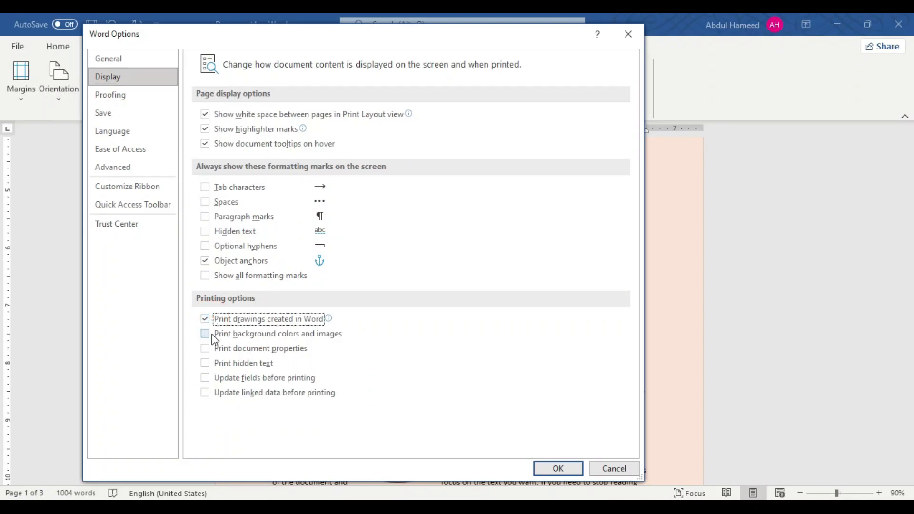
pyautogui.click(213, 335)
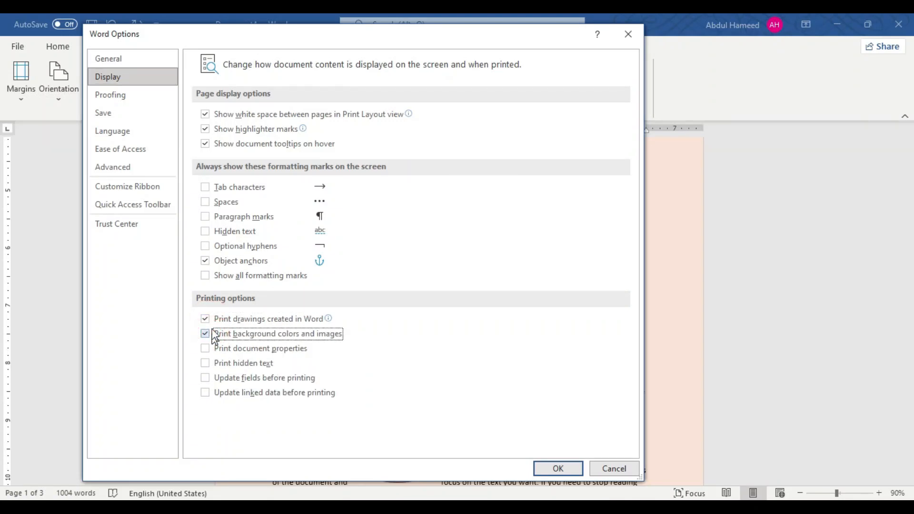
pyautogui.click(559, 468)
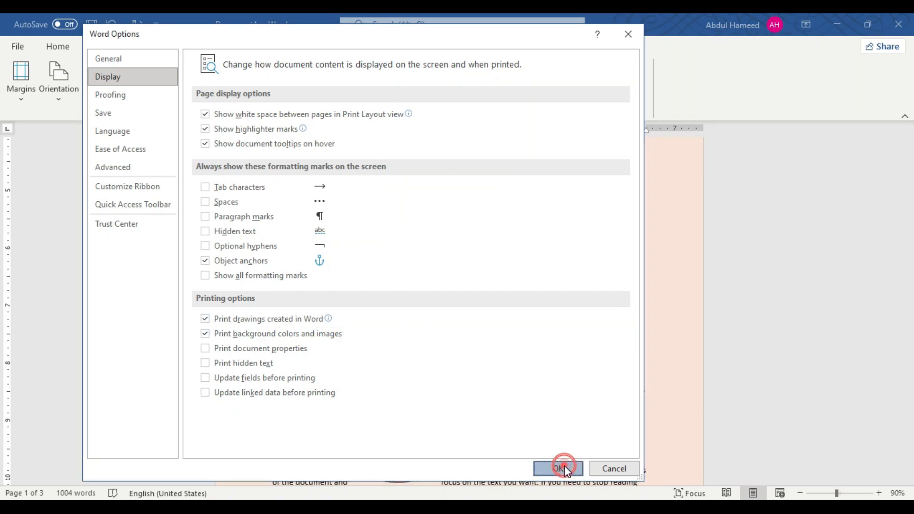
pyautogui.click(413, 420)
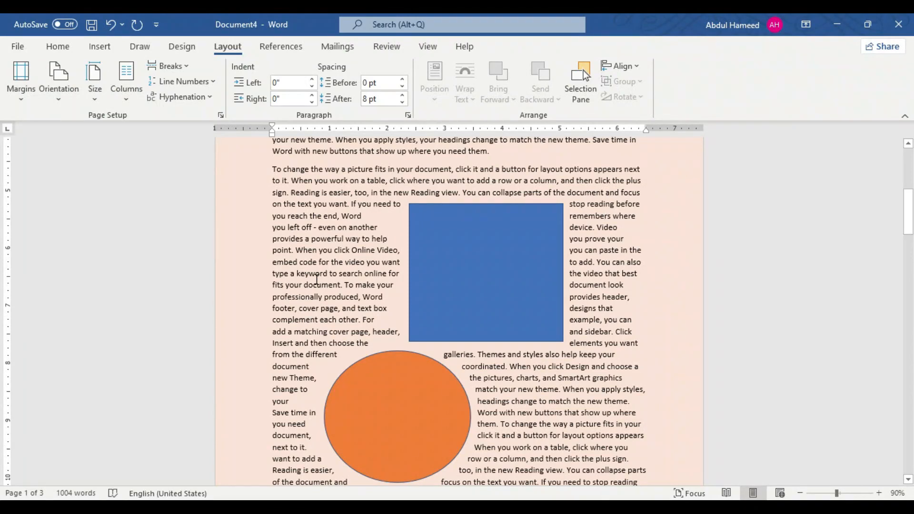
pyautogui.hotkey('ctrl', 'p')
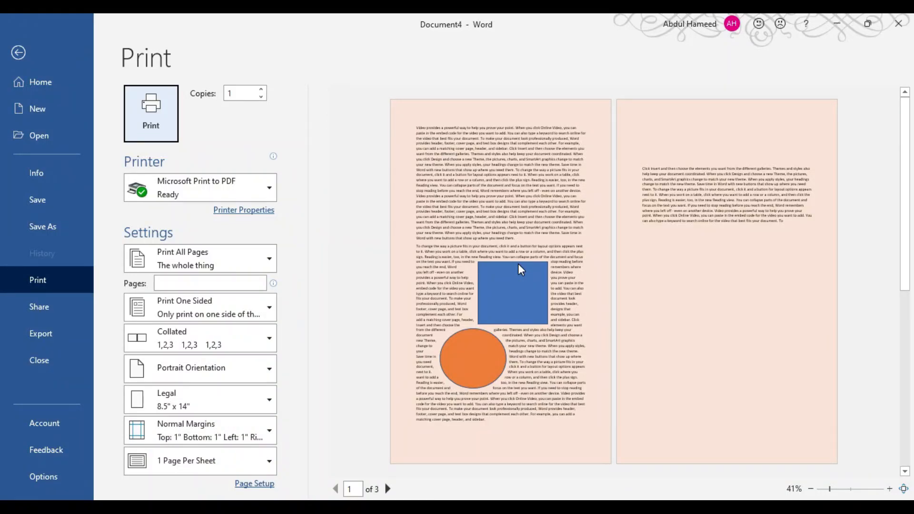
pyautogui.press('Escape')
# Step: Delete the blue rectangle and the orange oval from the first page
pyautogui.scroll(4, 378, 257)
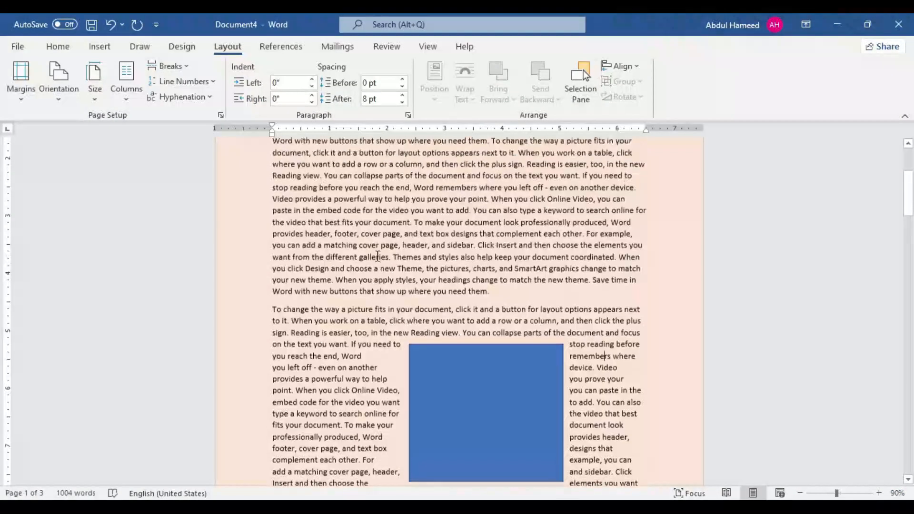
pyautogui.click(451, 365)
pyautogui.press('Delete')
pyautogui.scroll(-3, 431, 369)
pyautogui.click(424, 383)
pyautogui.press('Delete')
# Step: Select the whole first paragraph of the document and lay it out in three columns
pyautogui.scroll(7, 406, 310)
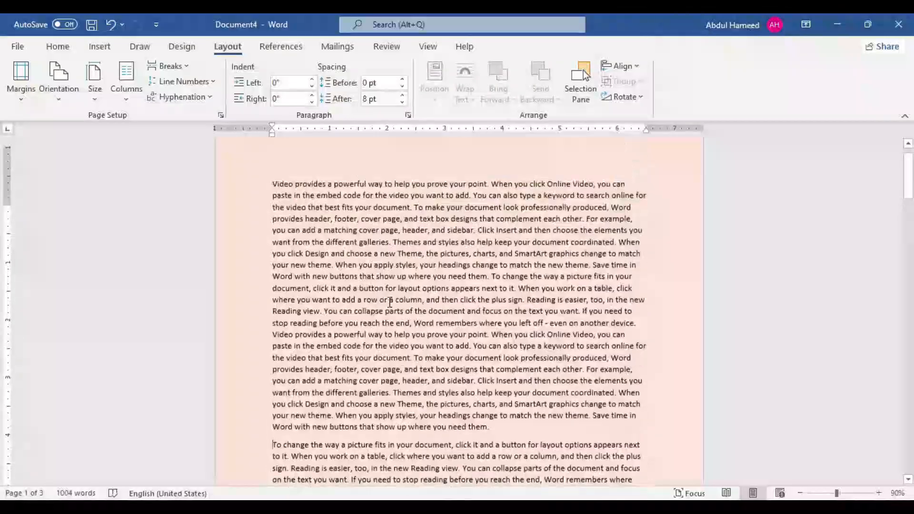
pyautogui.scroll(1, 389, 301)
pyautogui.moveTo(271, 211); pyautogui.dragTo(548, 450)
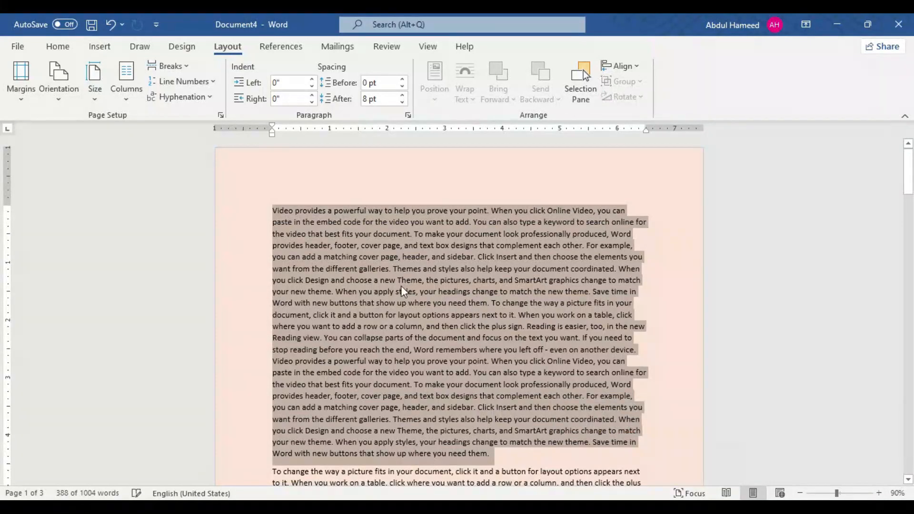
pyautogui.scroll(-1, 401, 288)
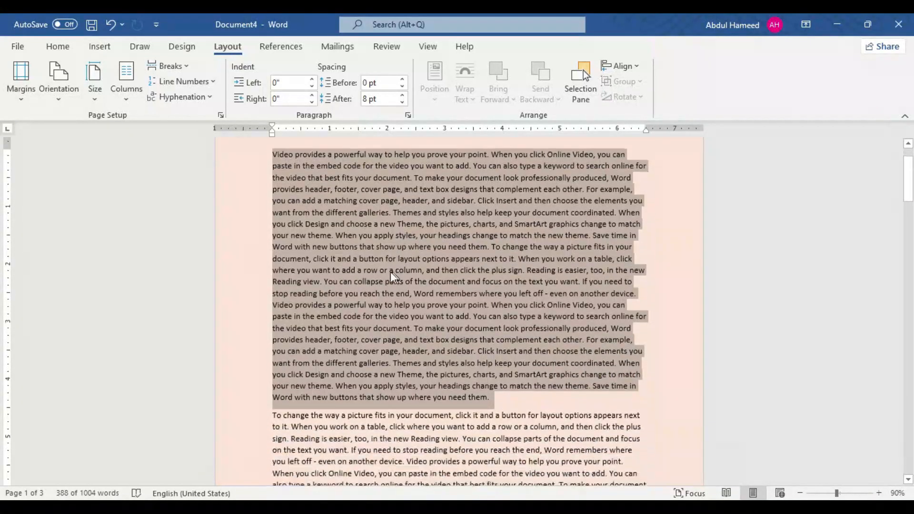
pyautogui.click(126, 86)
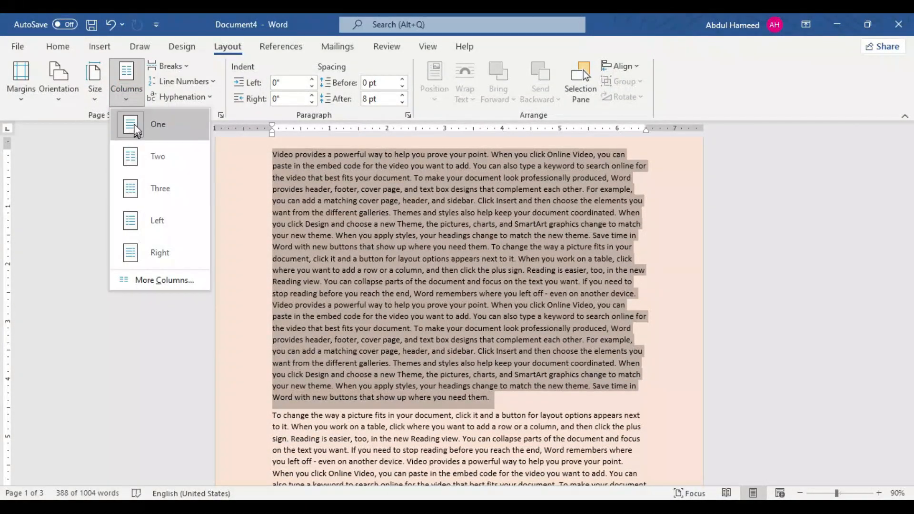
pyautogui.click(140, 195)
pyautogui.scroll(-3, 494, 270)
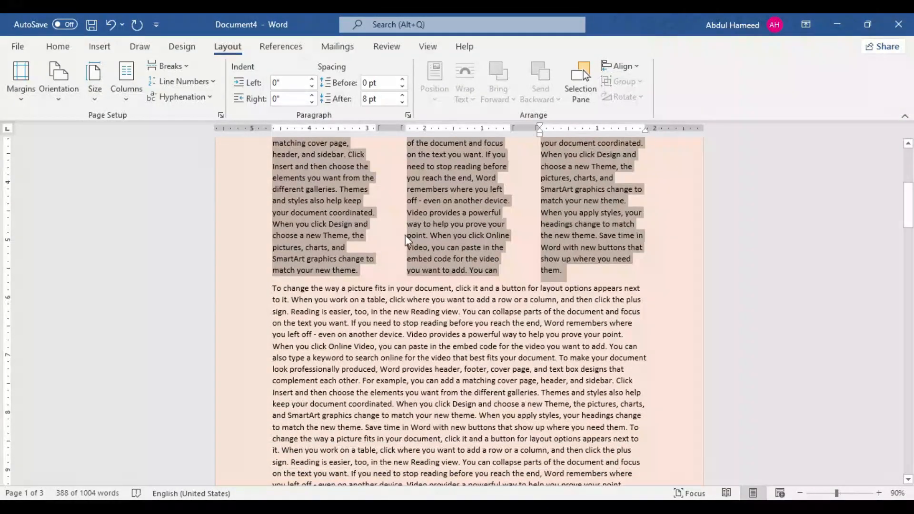
pyautogui.scroll(-5, 415, 251)
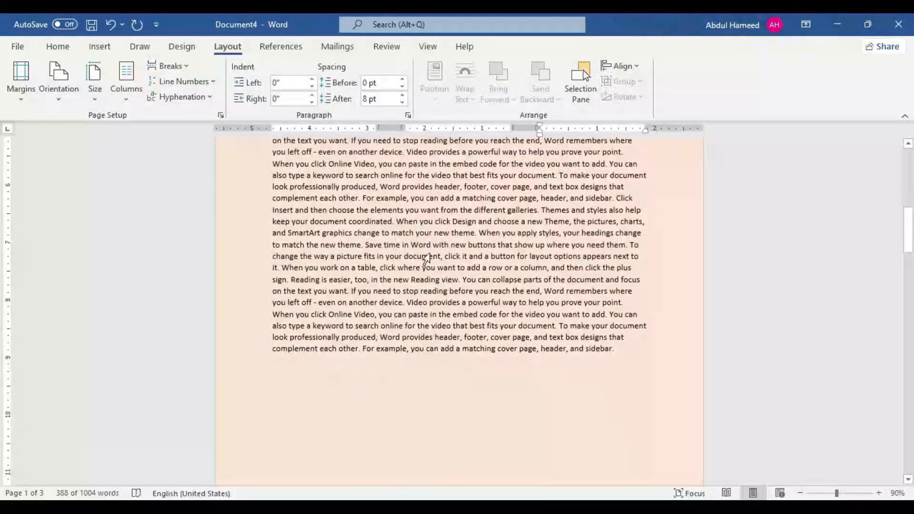
pyautogui.scroll(6, 415, 251)
pyautogui.scroll(2, 410, 247)
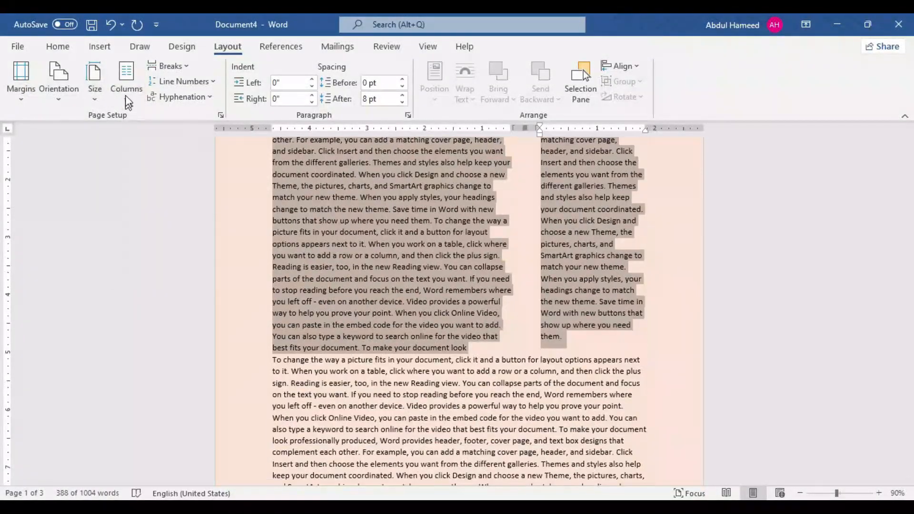
# Step: Give the selected paragraph the Right two-column layout with a line between the columns
pyautogui.click(127, 102)
pyautogui.click(166, 278)
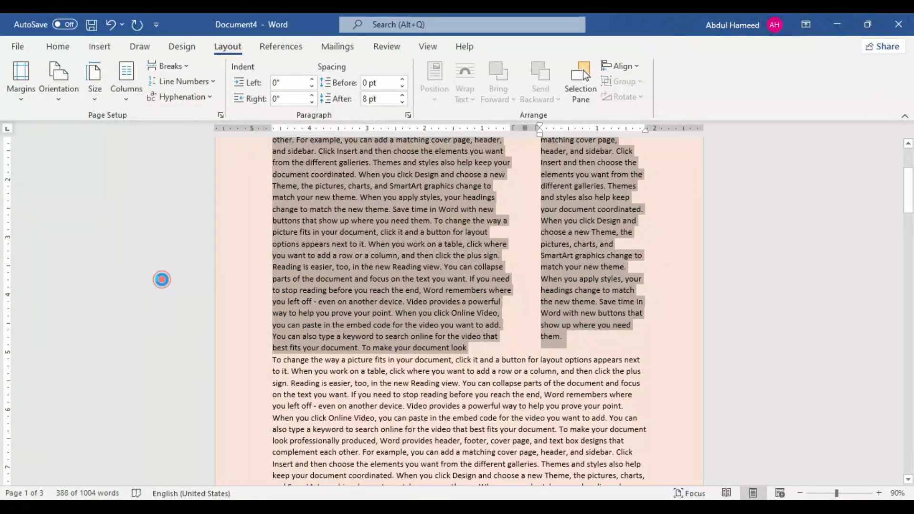
pyautogui.moveTo(362, 171); pyautogui.dragTo(177, 175)
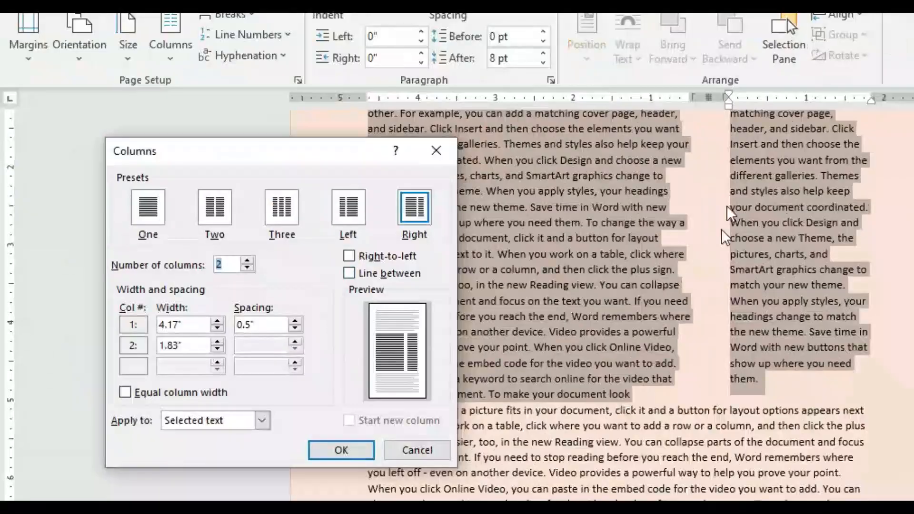
pyautogui.click(352, 275)
pyautogui.click(341, 450)
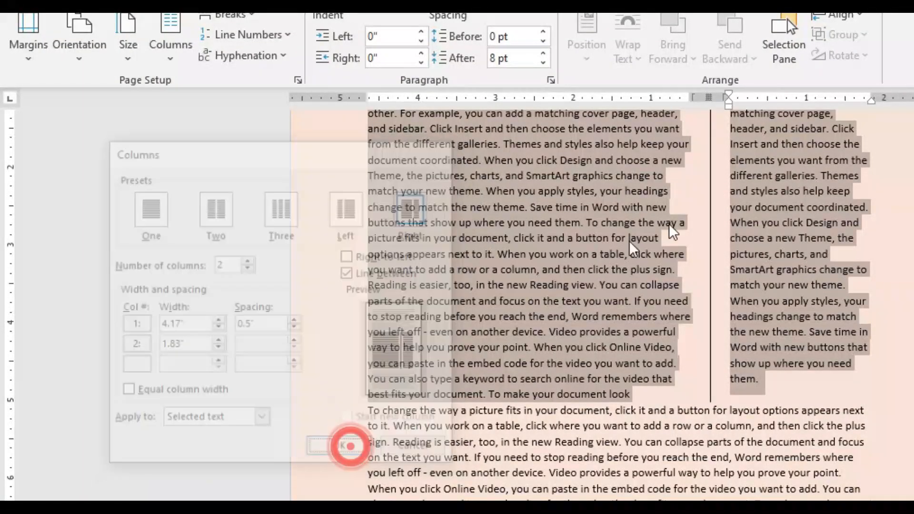
# Step: Reopen the detailed column settings for the selected text and try the Right-to-left option
pyautogui.click(171, 38)
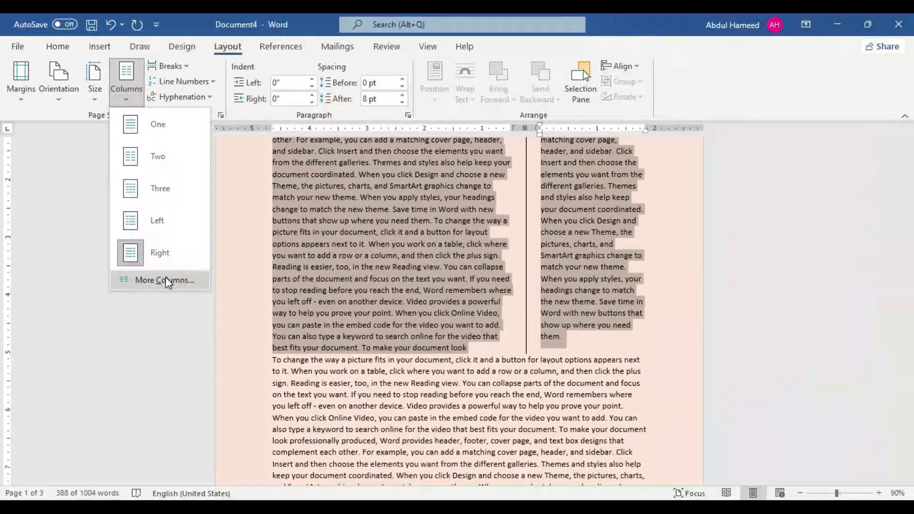
pyautogui.click(168, 281)
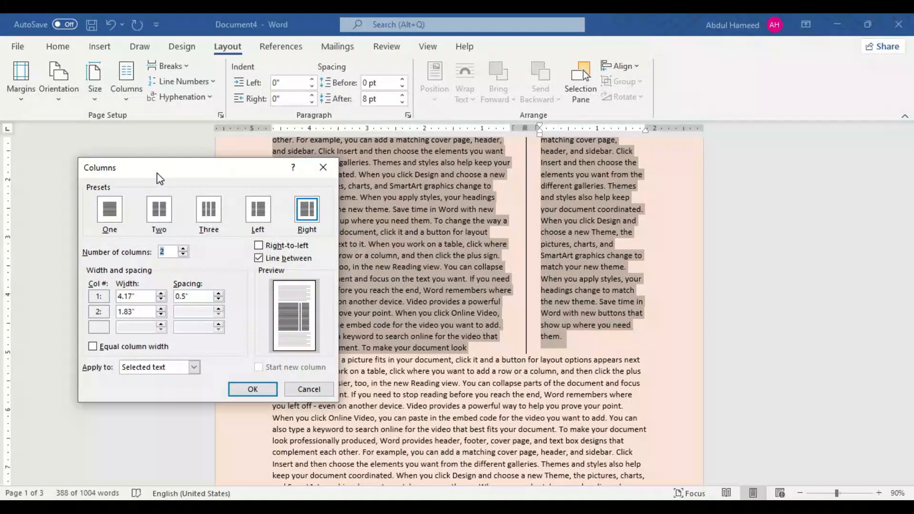
pyautogui.moveTo(160, 178); pyautogui.dragTo(133, 157)
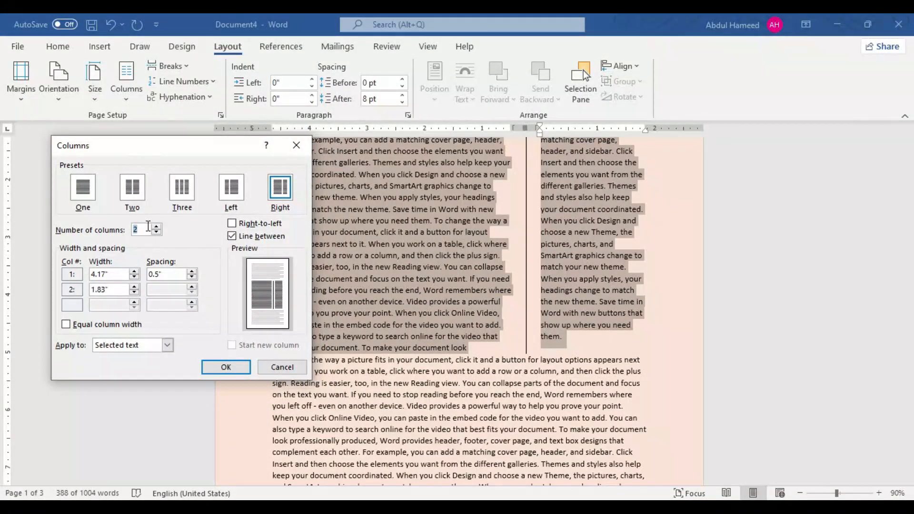
pyautogui.click(237, 223)
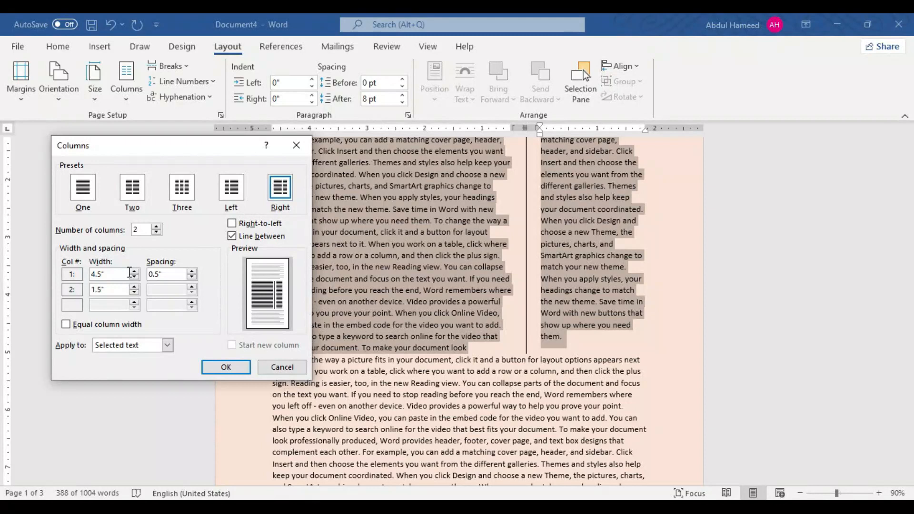
# Step: Set the column widths to 3.7" and 2.5" in left-to-right order, and reduce the spacing between the columns
pyautogui.click(131, 274)
pyautogui.click(134, 278)
pyautogui.click(134, 278)
pyautogui.click(135, 277)
pyautogui.click(134, 277)
pyautogui.click(134, 277)
pyautogui.click(136, 292)
pyautogui.click(135, 292)
pyautogui.click(136, 292)
pyautogui.click(135, 292)
pyautogui.click(136, 292)
pyautogui.click(135, 292)
pyautogui.click(193, 277)
pyautogui.click(192, 276)
pyautogui.click(192, 276)
pyautogui.click(192, 276)
pyautogui.click(192, 277)
pyautogui.click(192, 277)
pyautogui.click(192, 277)
pyautogui.click(192, 277)
pyautogui.click(227, 367)
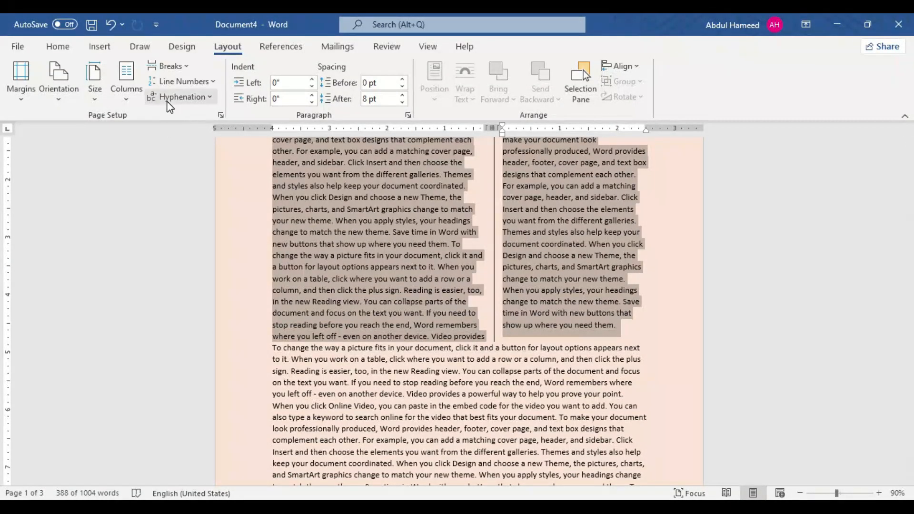
# Step: Apply equal column width to the selected two-column paragraph and deselect the text
pyautogui.click(134, 96)
pyautogui.click(142, 280)
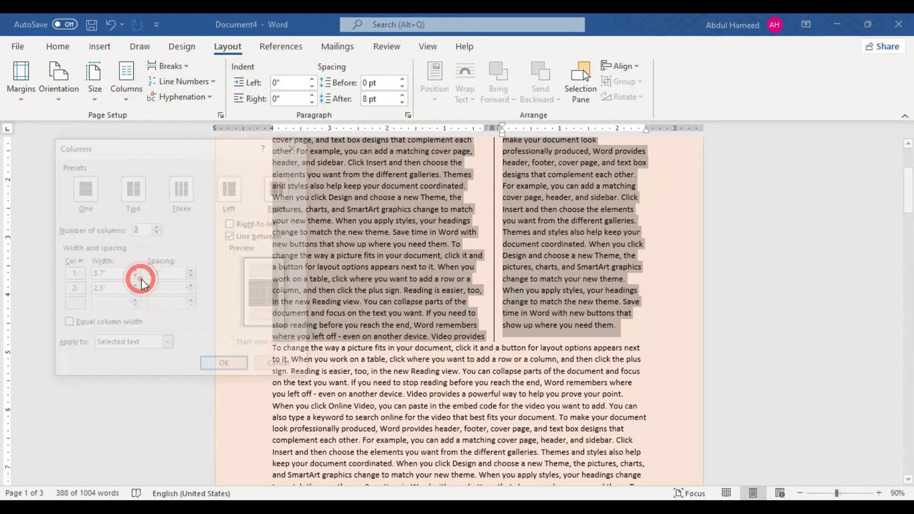
pyautogui.click(66, 325)
pyautogui.click(225, 366)
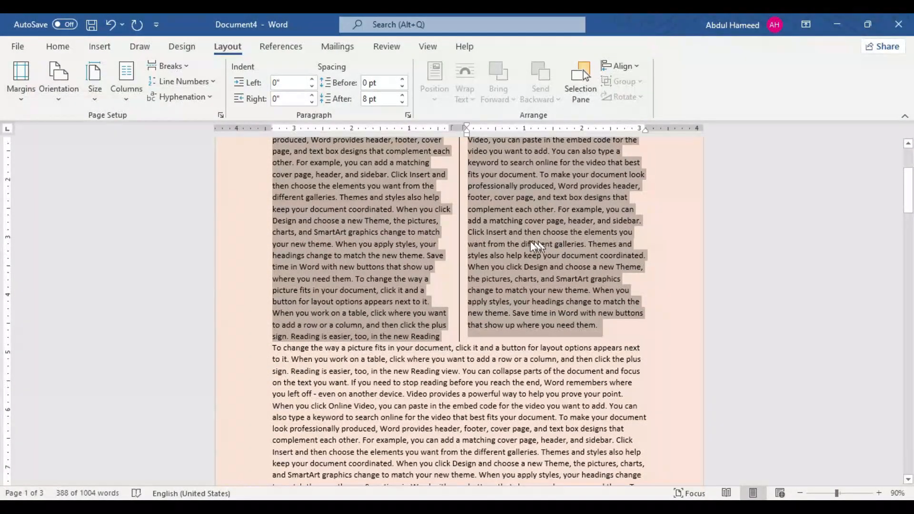
pyautogui.click(386, 276)
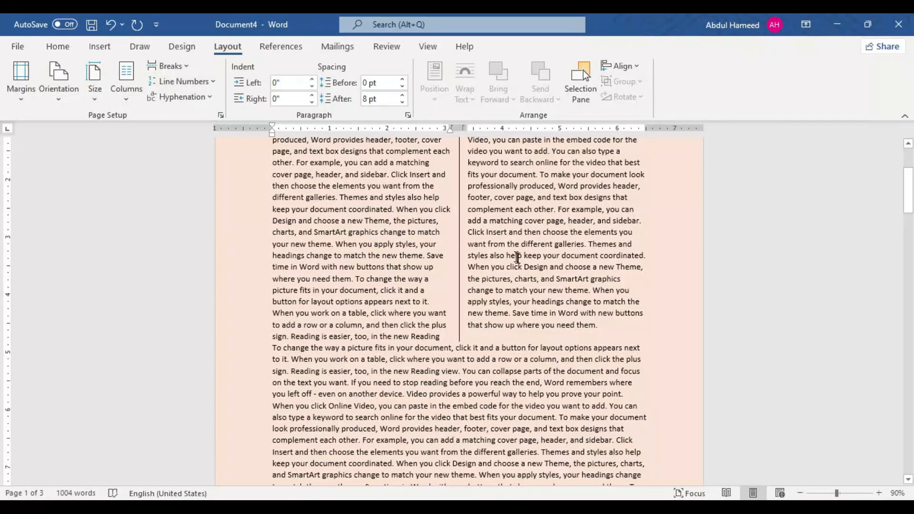
# Step: Insert a page break after "header, and sidebar." near the end of the first page
pyautogui.scroll(-4, 479, 269)
pyautogui.scroll(-8, 479, 269)
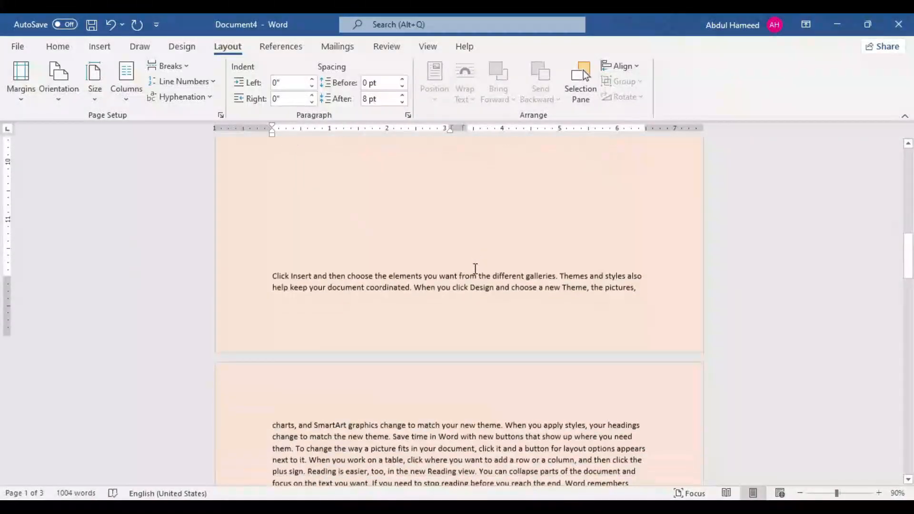
pyautogui.click(626, 172)
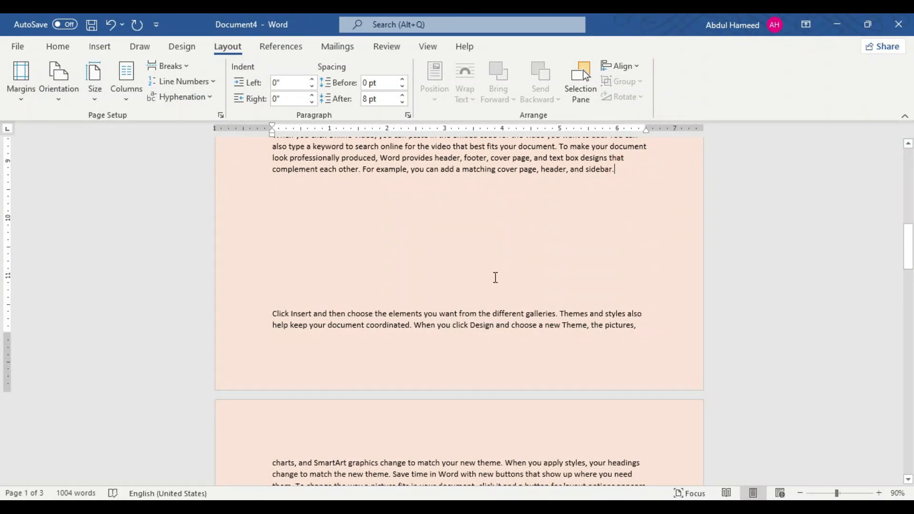
pyautogui.click(179, 64)
pyautogui.click(187, 108)
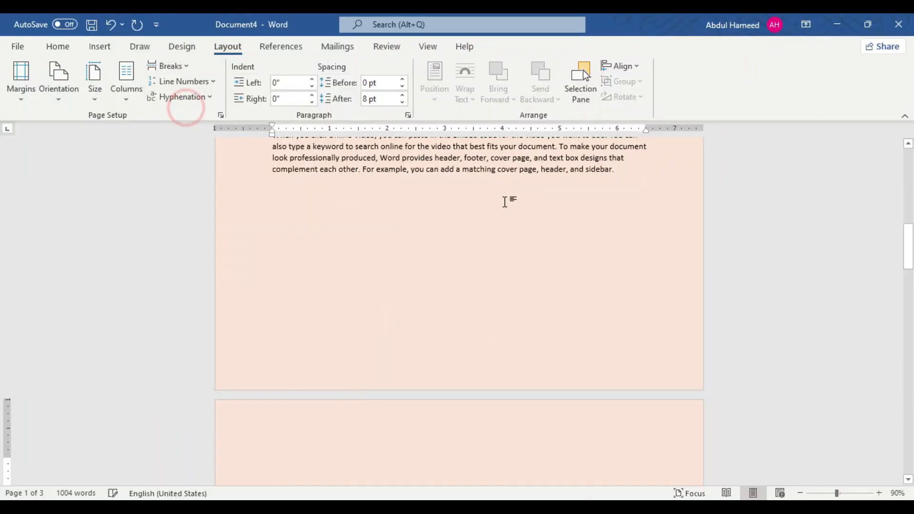
# Step: Try a column break after "best fits your document." in the first column of the two-column paragraph, and undo it
pyautogui.click(183, 66)
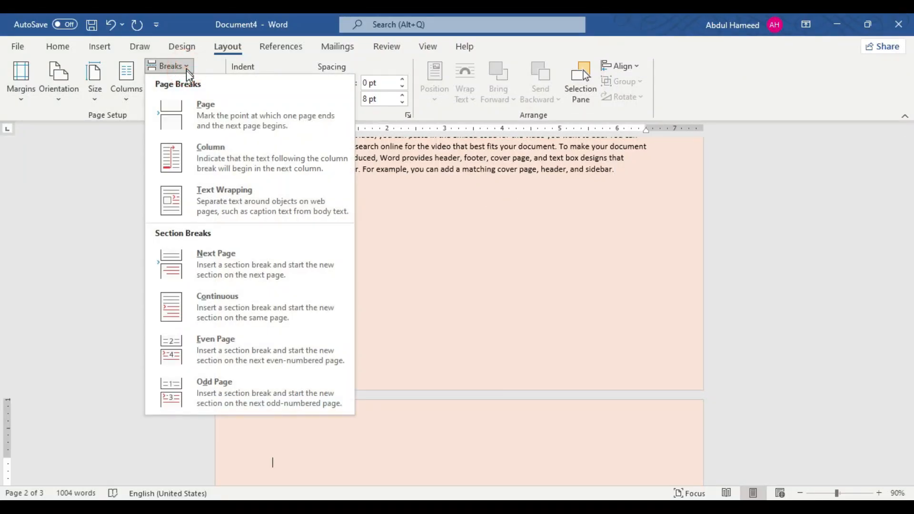
pyautogui.scroll(10, 504, 267)
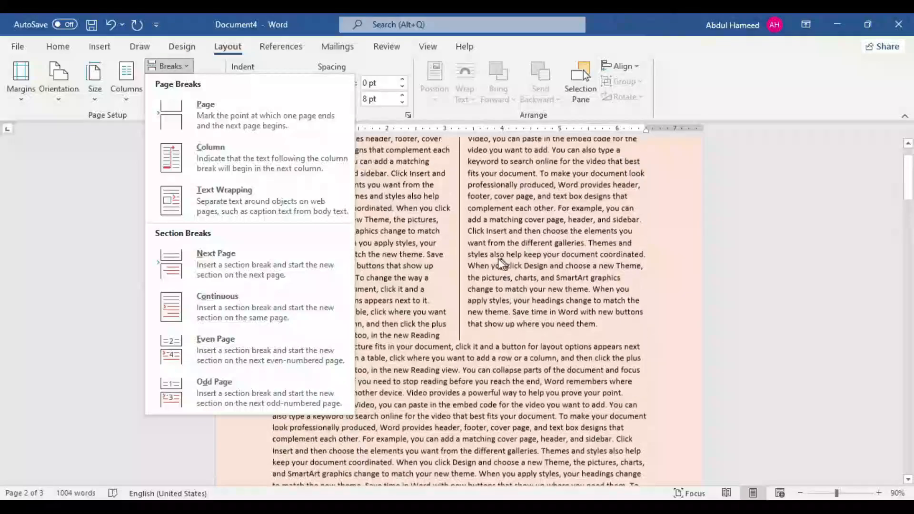
pyautogui.click(460, 249)
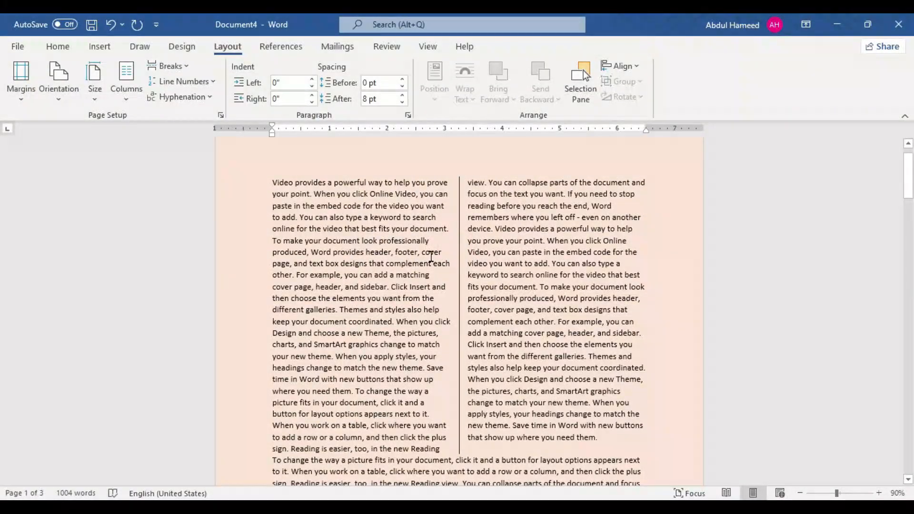
pyautogui.click(451, 231)
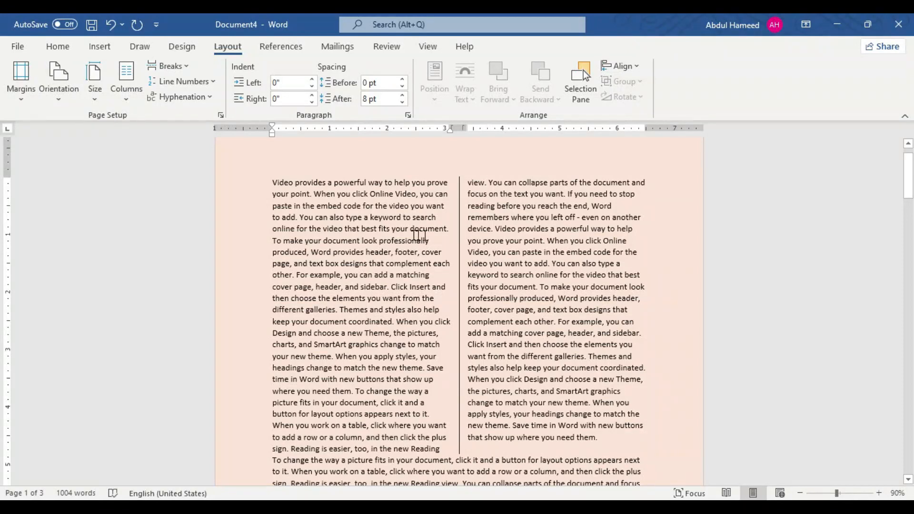
pyautogui.click(184, 67)
pyautogui.click(189, 161)
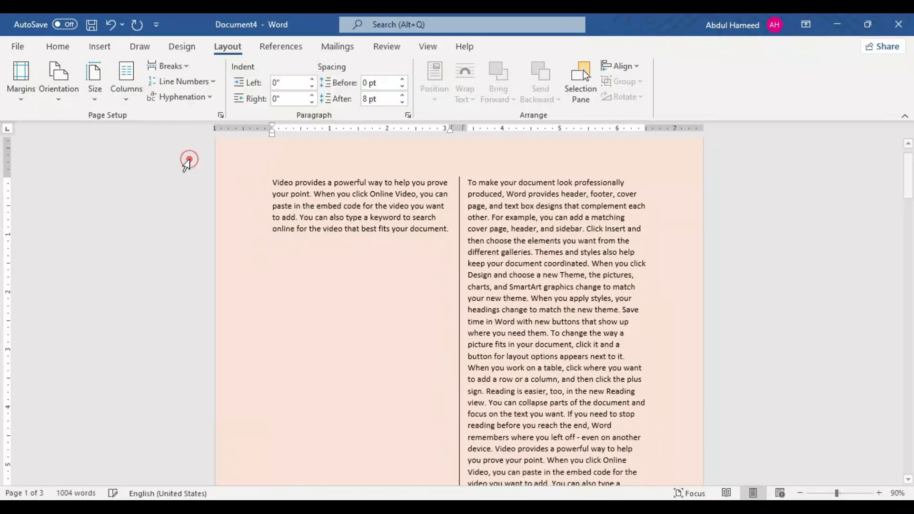
pyautogui.scroll(-6, 419, 333)
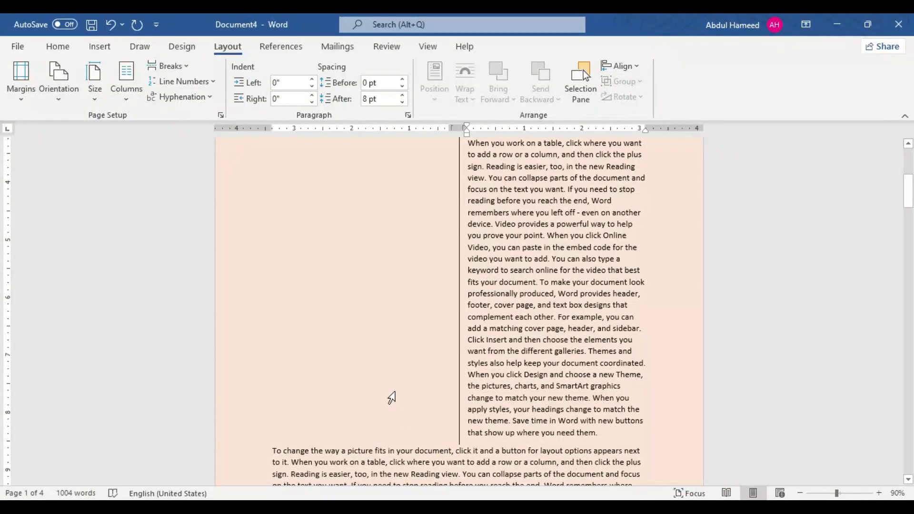
pyautogui.hotkey('ctrl', 'z')
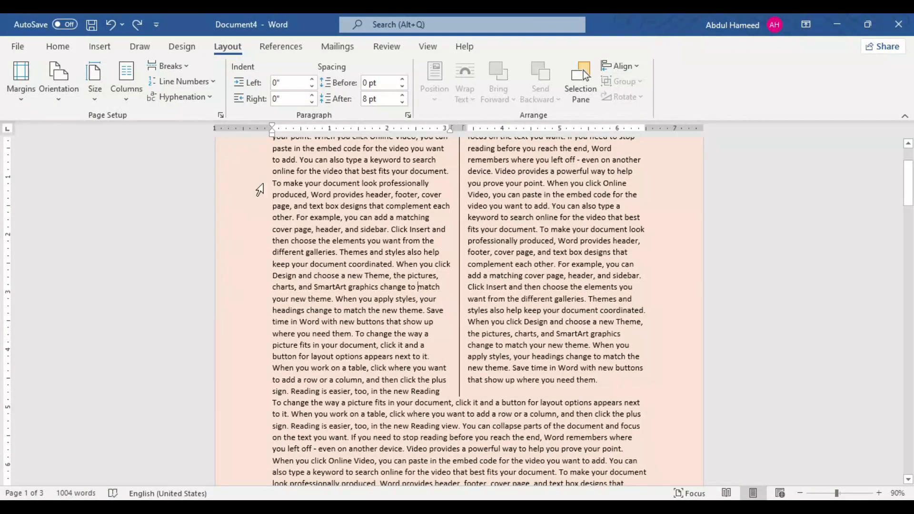
# Step: Draw a rectangle about 2" high and 2.58" wide and place it within the second paragraph
pyautogui.click(100, 48)
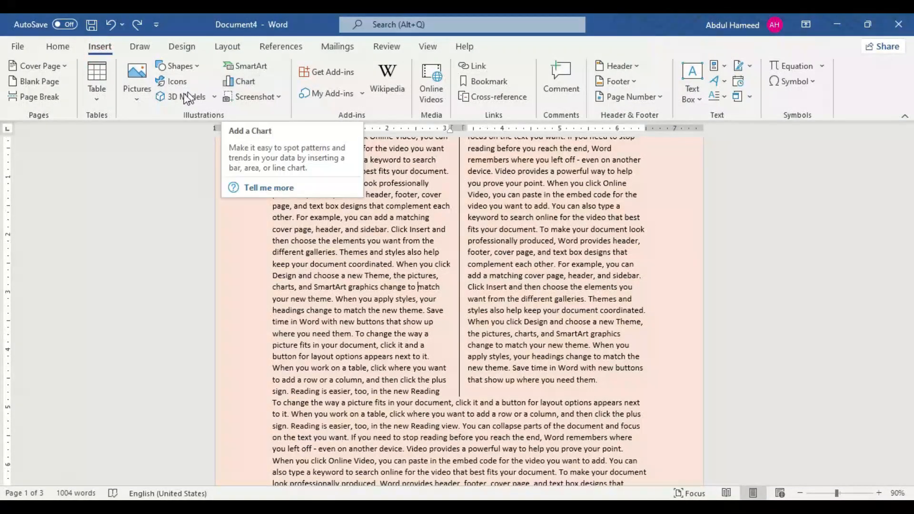
pyautogui.click(167, 70)
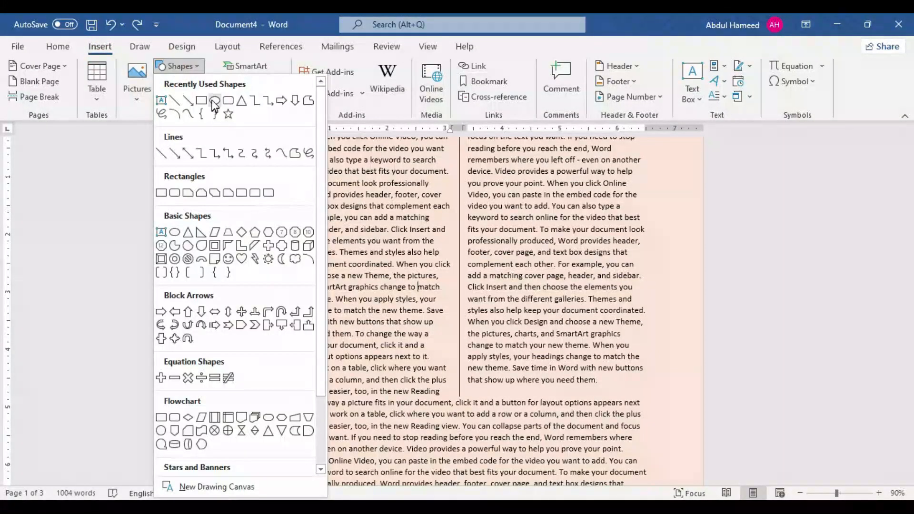
pyautogui.click(196, 97)
pyautogui.moveTo(442, 187)
pyautogui.mouseDown()
pyautogui.moveTo(578, 347)
pyautogui.moveTo(610, 335)
pyautogui.mouseUp()
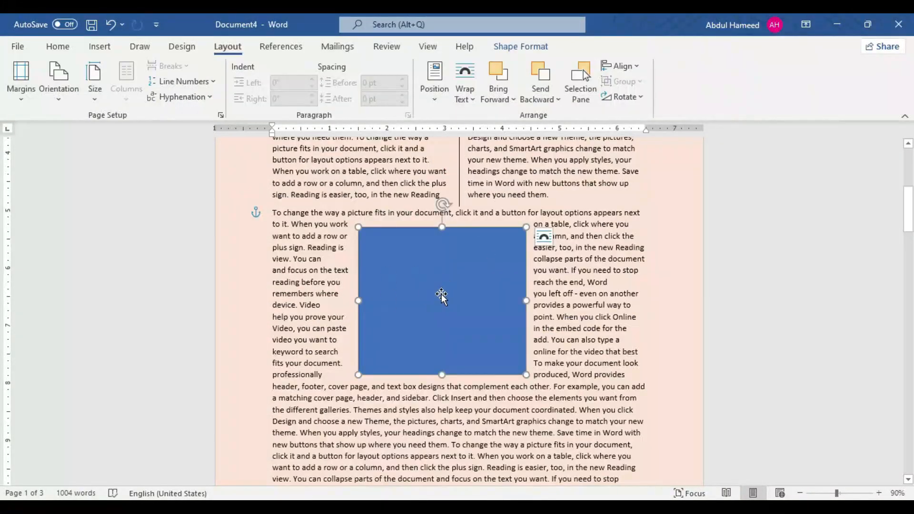
pyautogui.moveTo(438, 295); pyautogui.dragTo(421, 292)
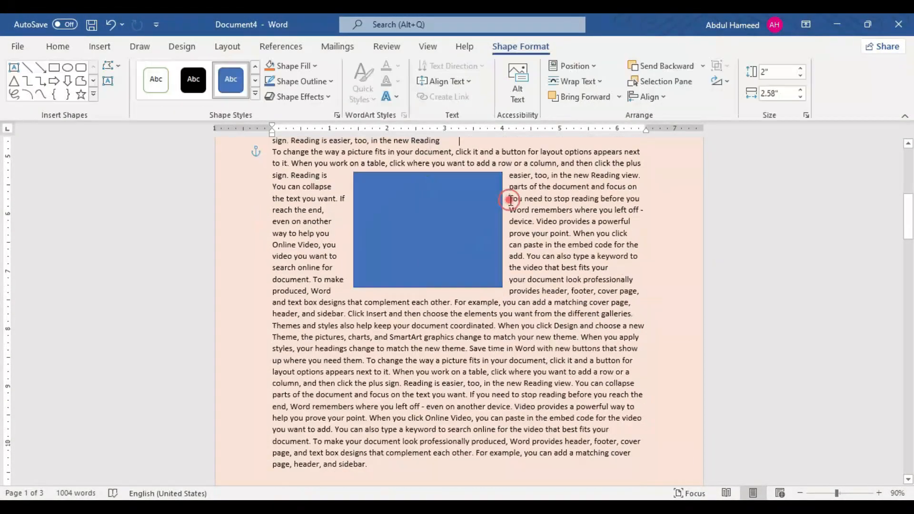
# Step: Insert a text wrapping break before "you need to stop reading" beside the blue rectangle
pyautogui.click(525, 201)
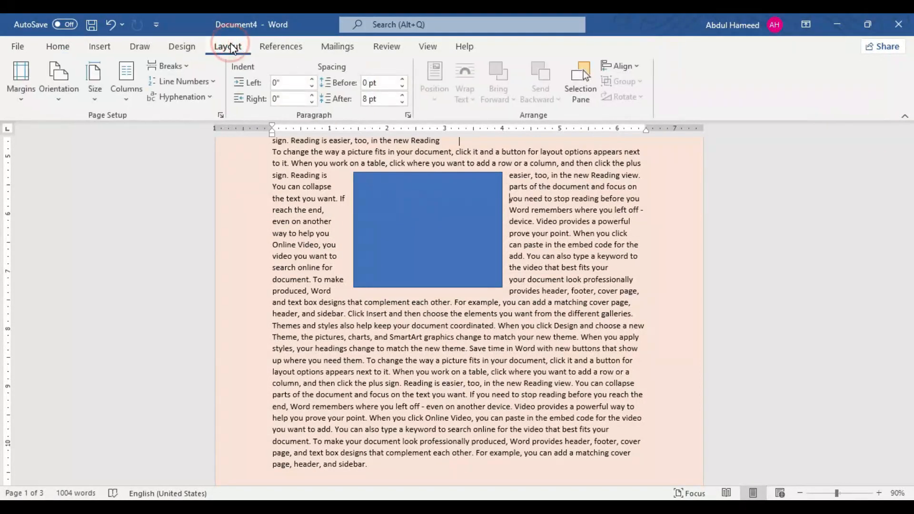
pyautogui.click(177, 69)
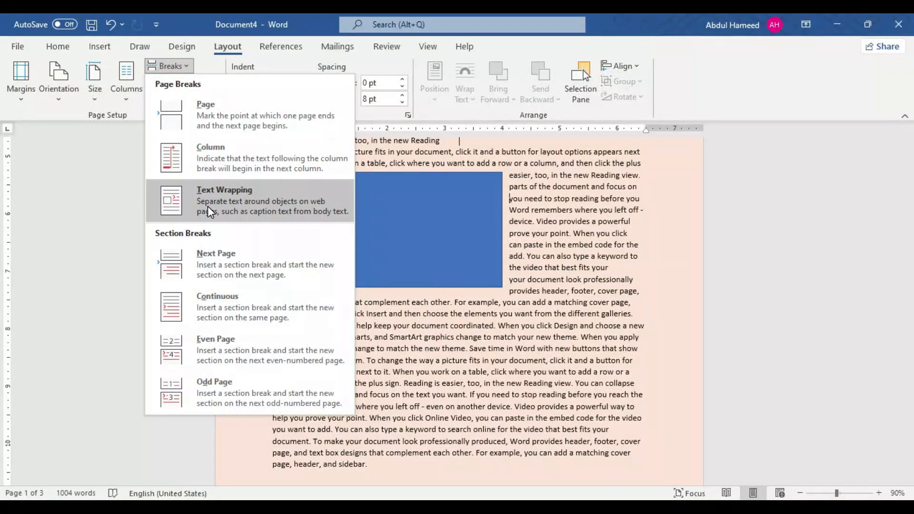
pyautogui.click(208, 207)
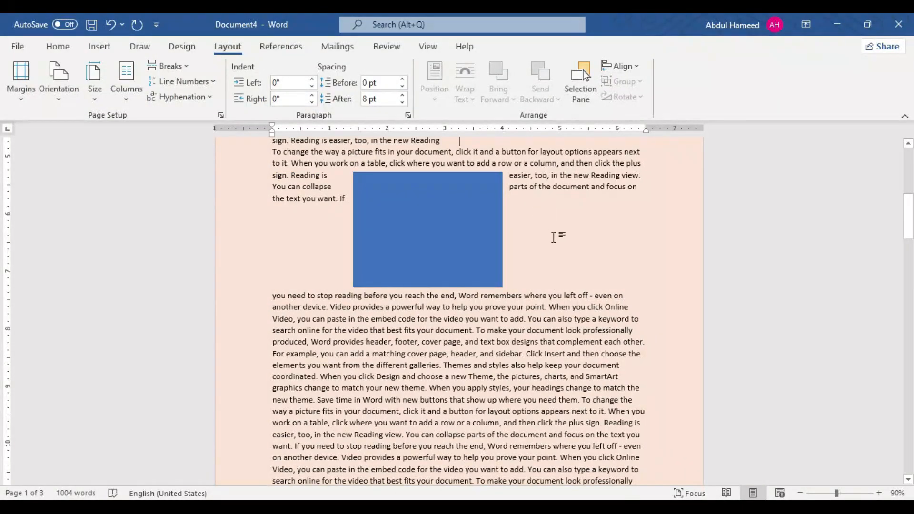
# Step: Insert a continuous section break after "in the new Reading" above the blue rectangle
pyautogui.scroll(-8, 200, 298)
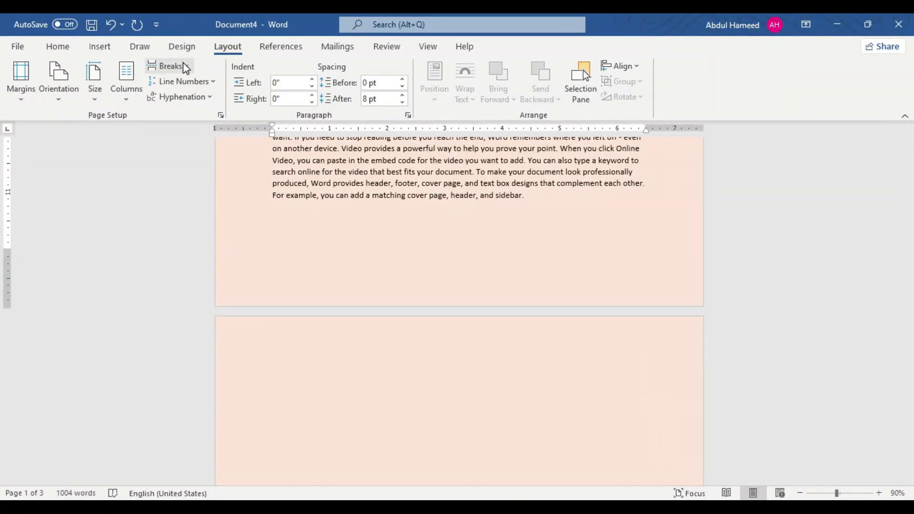
pyautogui.click(183, 63)
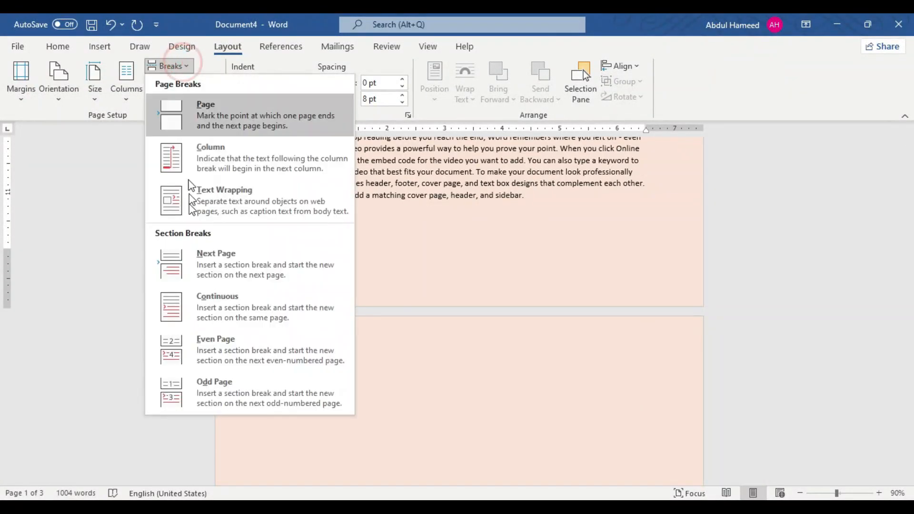
pyautogui.click(224, 304)
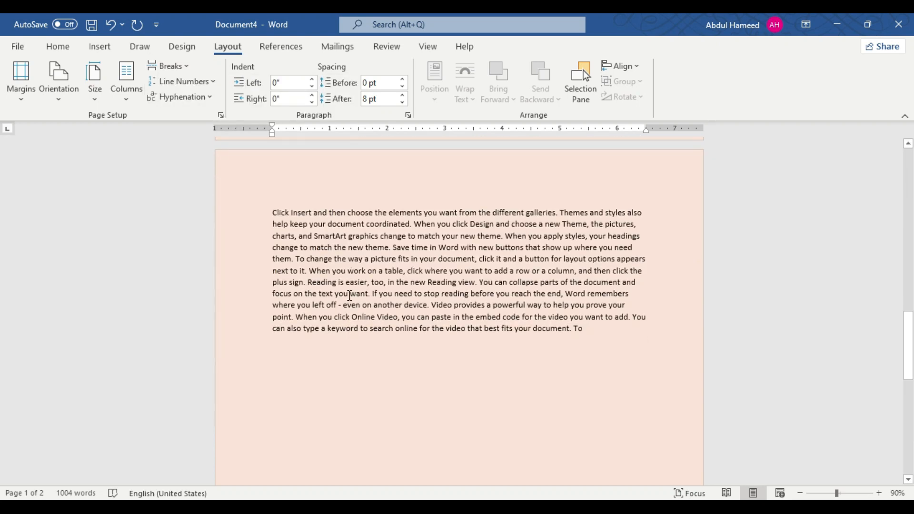
# Step: Insert a next page section break after "a button for layout options appears" in the second page's text
pyautogui.click(646, 219)
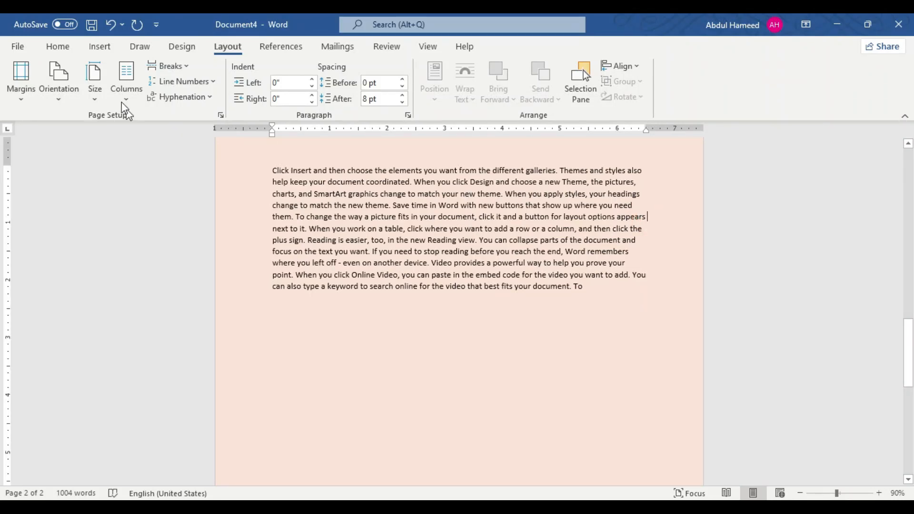
pyautogui.click(187, 66)
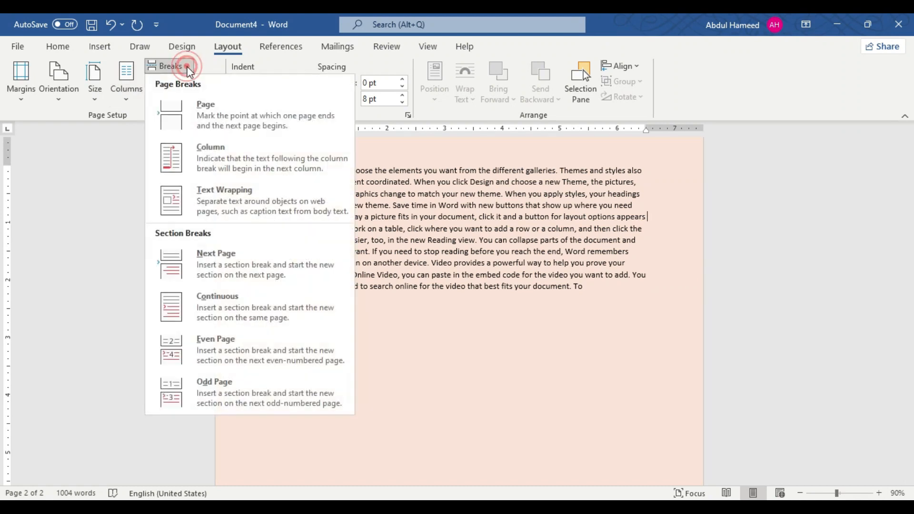
pyautogui.click(208, 267)
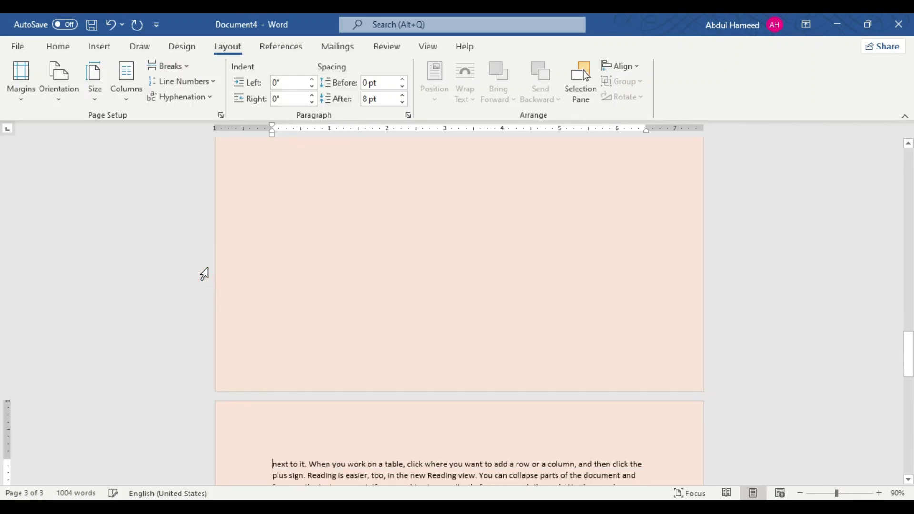
# Step: Examine how the text is divided across the pages before and after the new section break
pyautogui.scroll(2, 369, 295)
pyautogui.scroll(5, 375, 291)
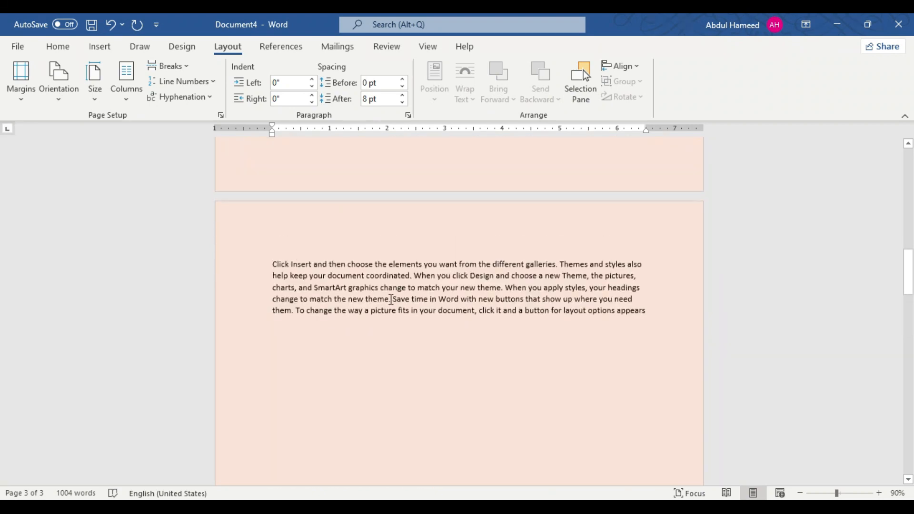
pyautogui.scroll(-4, 405, 329)
pyautogui.scroll(-6, 411, 324)
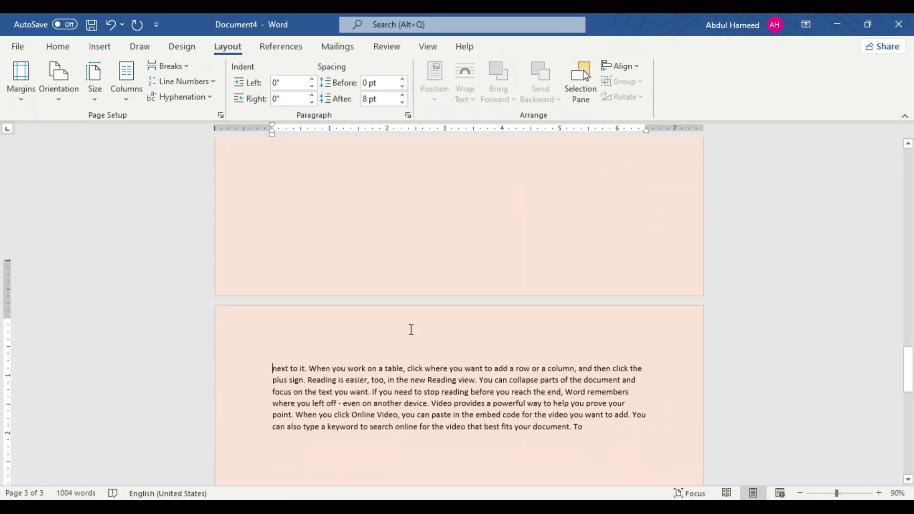
pyautogui.scroll(4, 402, 320)
pyautogui.scroll(4, 399, 319)
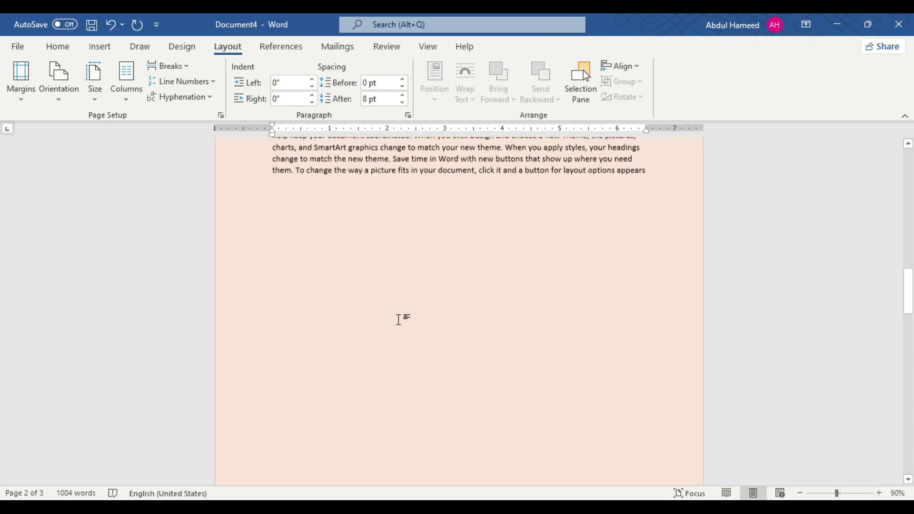
pyautogui.scroll(6, 399, 320)
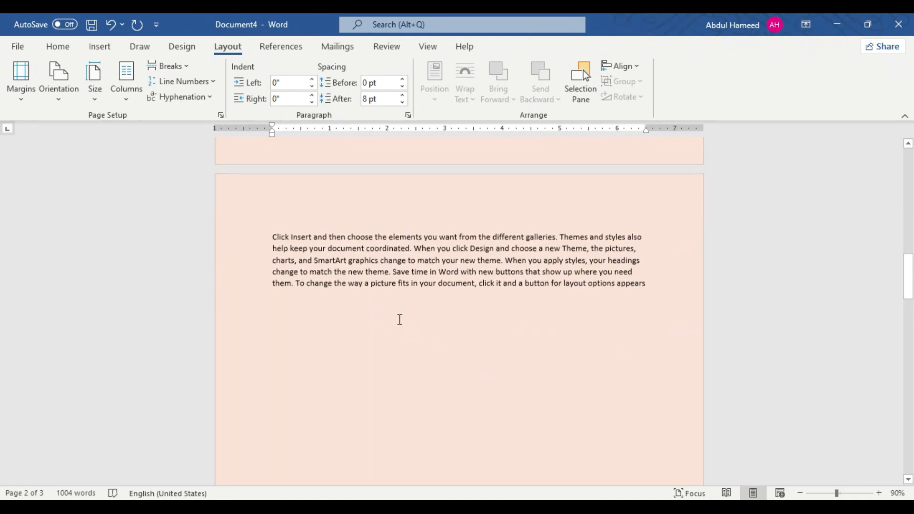
pyautogui.click(449, 354)
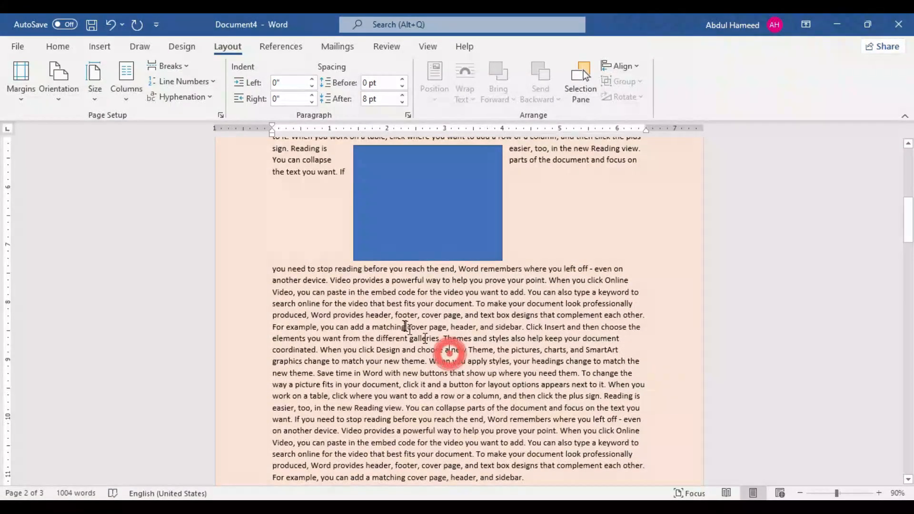
pyautogui.scroll(4, 403, 320)
pyautogui.scroll(-5, 379, 300)
pyautogui.click(375, 326)
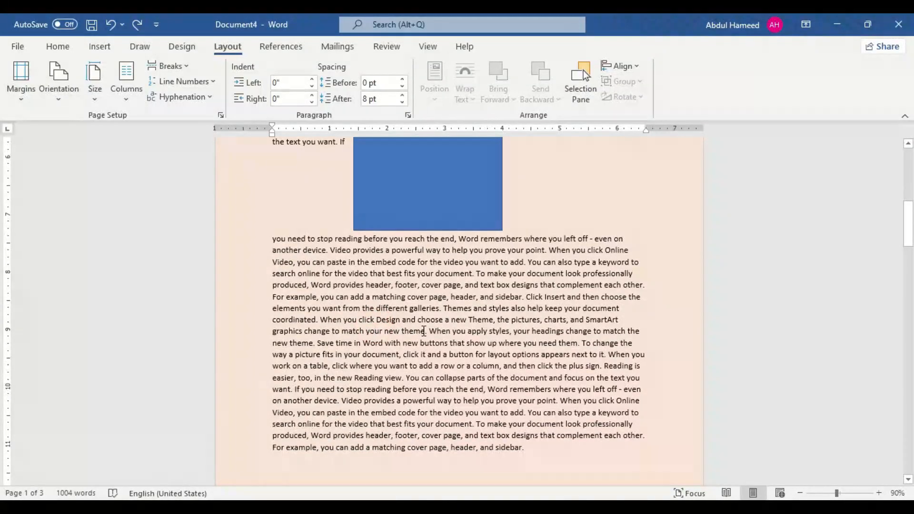
pyautogui.scroll(-10, 424, 331)
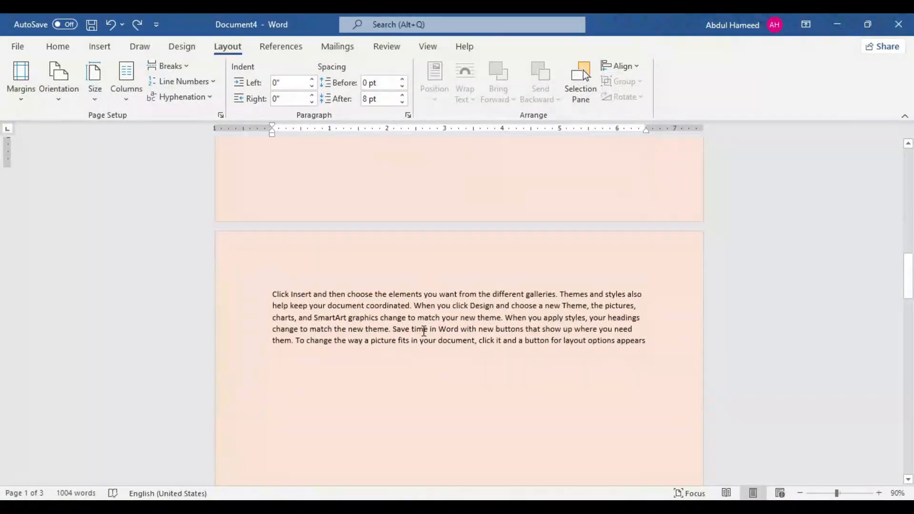
pyautogui.scroll(8, 416, 329)
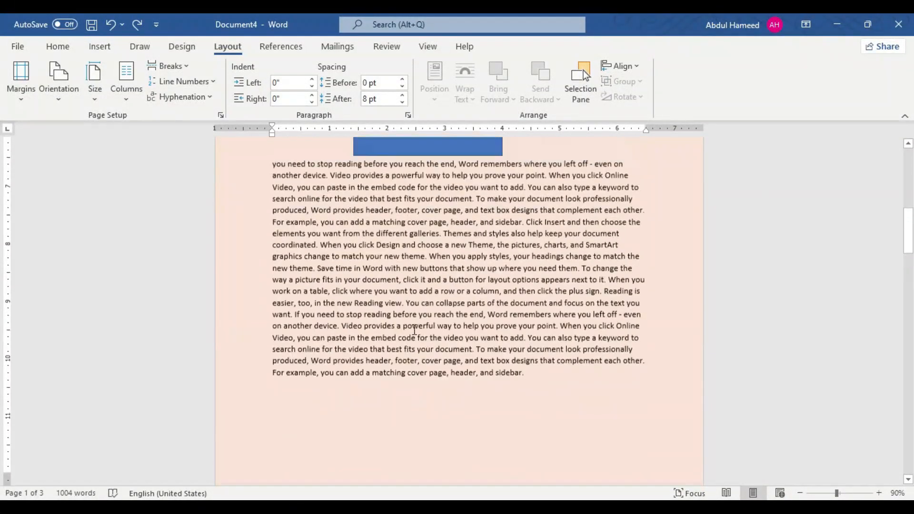
pyautogui.scroll(-7, 471, 317)
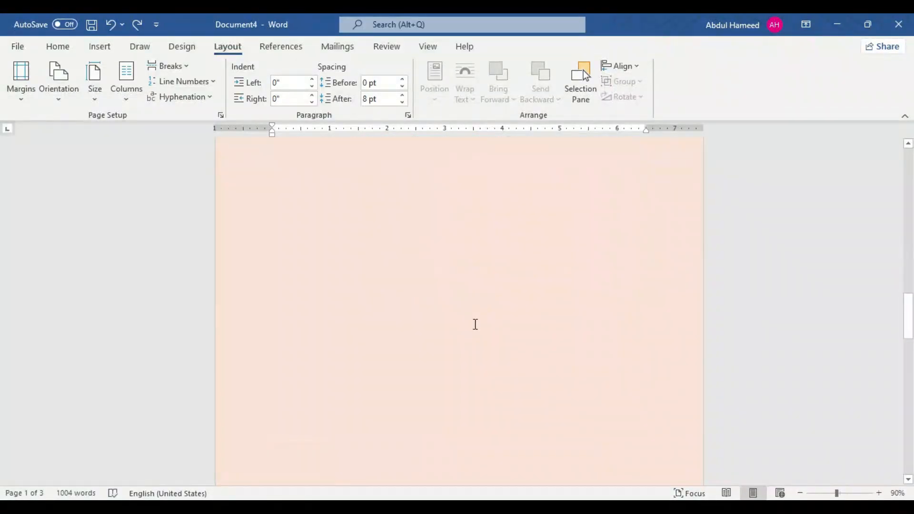
pyautogui.scroll(3, 474, 323)
# Step: Set the paper size to A4 for the section containing the text that ends in "header, and sidebar."
pyautogui.click(482, 223)
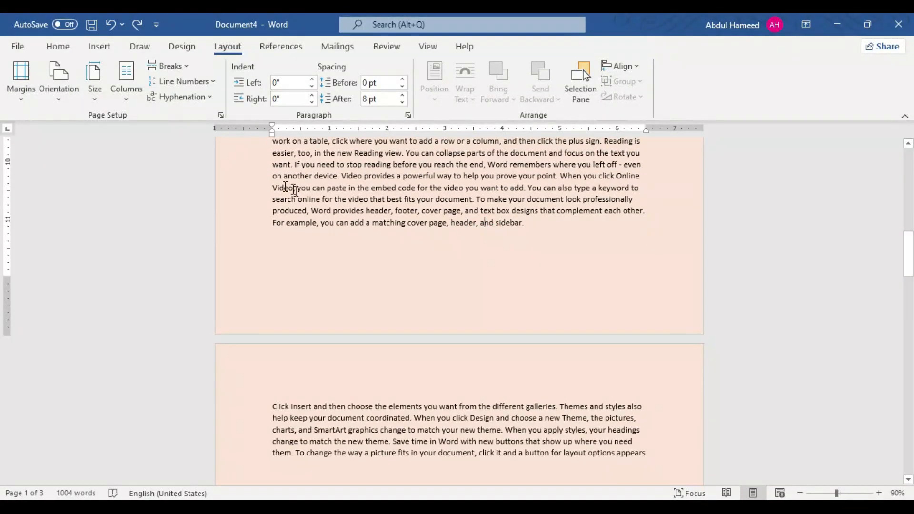
pyautogui.click(92, 95)
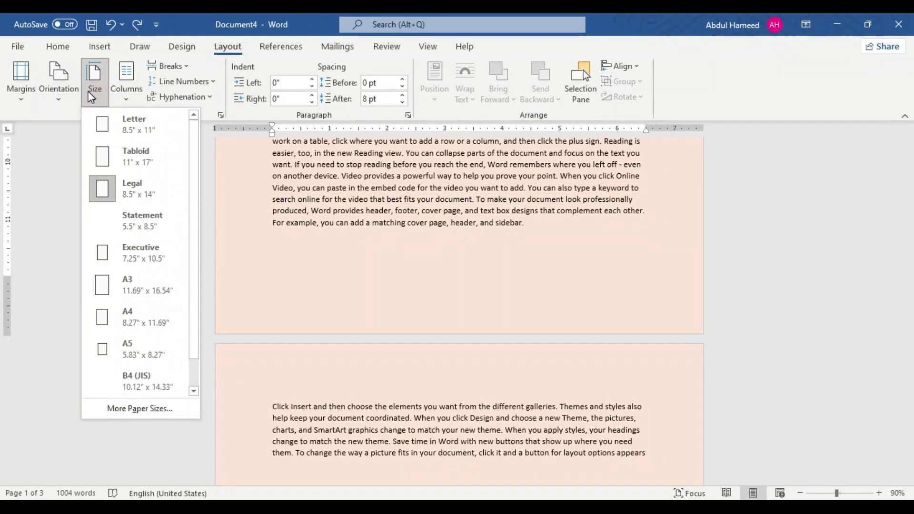
pyautogui.click(127, 315)
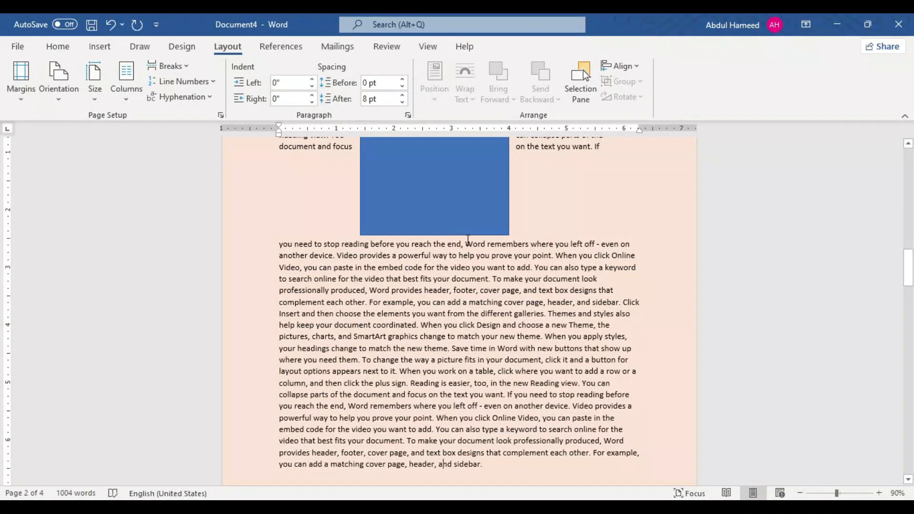
pyautogui.scroll(-10, 468, 240)
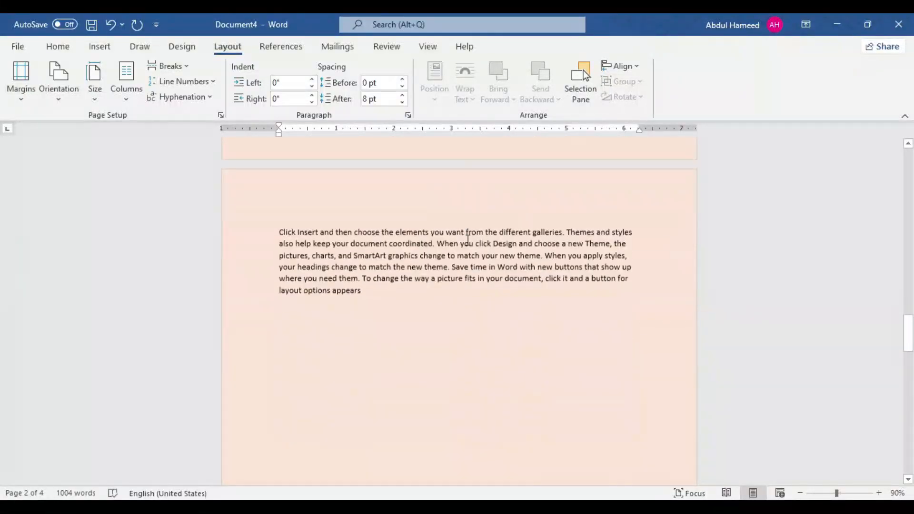
pyautogui.scroll(-15, 468, 241)
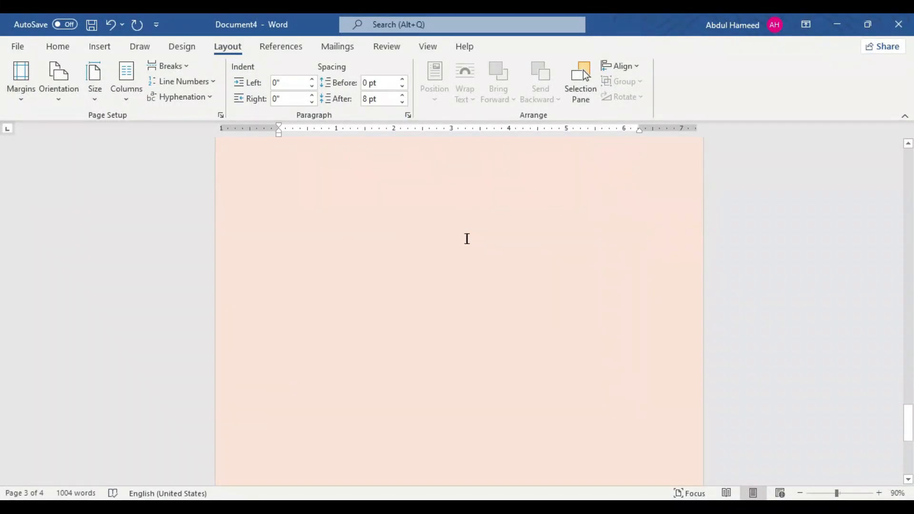
pyautogui.scroll(-5, 467, 239)
pyautogui.scroll(10, 466, 240)
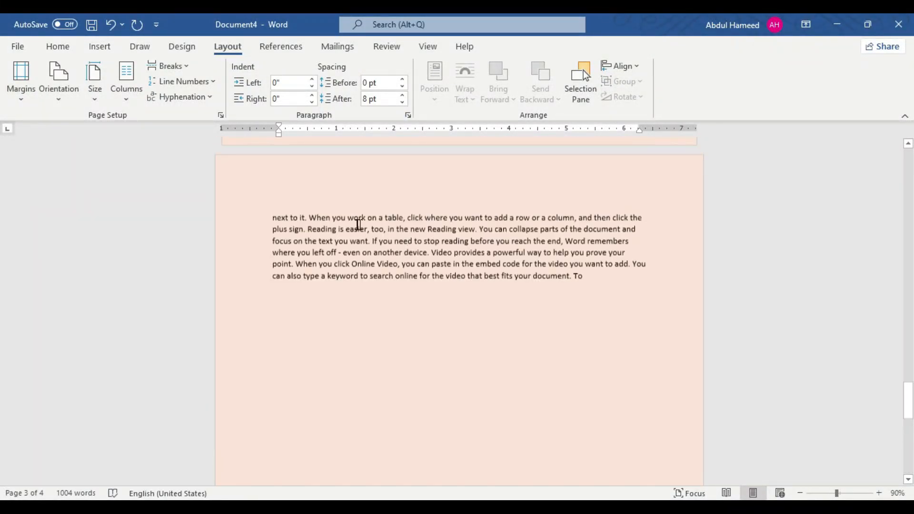
# Step: Set the last section, starting with "next to it. When you work on a table", to landscape orientation
pyautogui.scroll(-3, 304, 197)
pyautogui.click(369, 267)
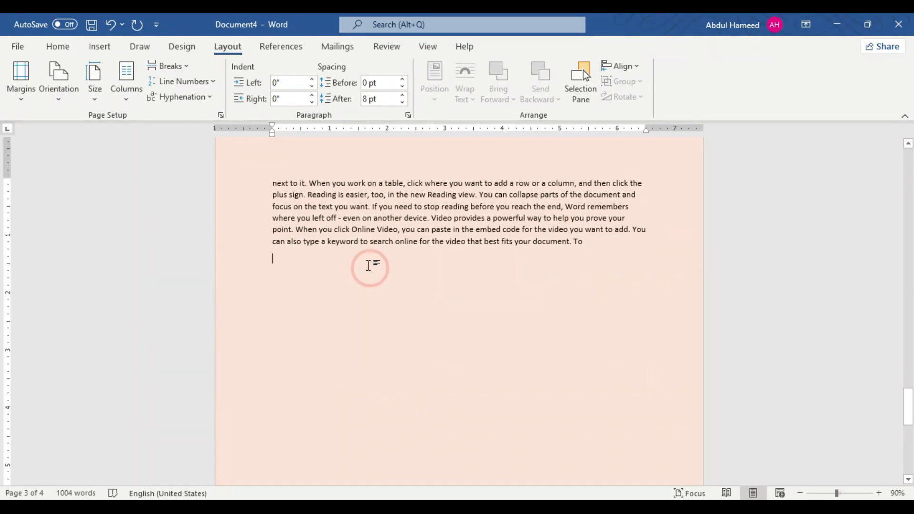
pyautogui.click(56, 87)
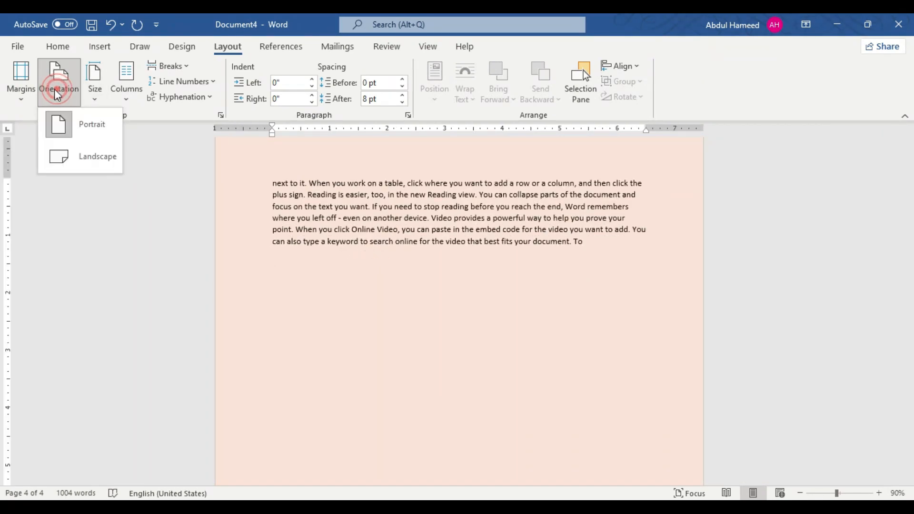
pyautogui.click(77, 164)
pyautogui.scroll(10, 399, 269)
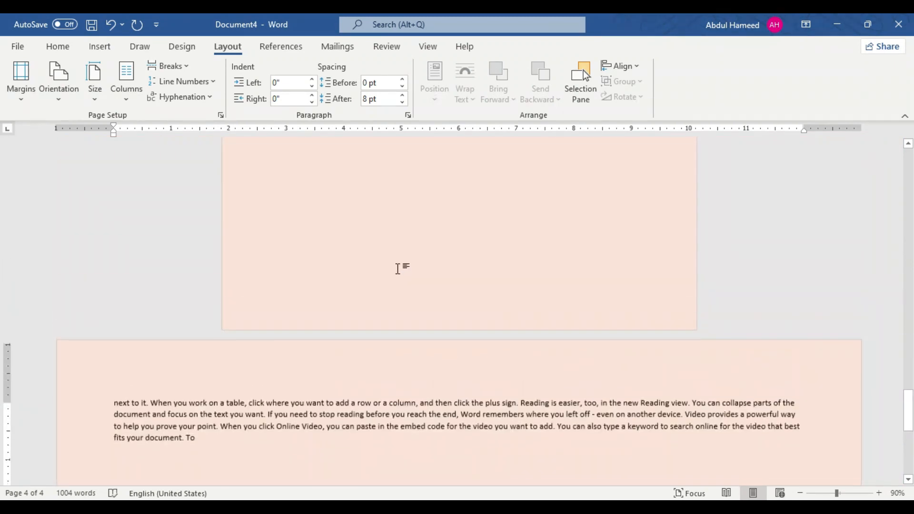
pyautogui.scroll(5, 329, 299)
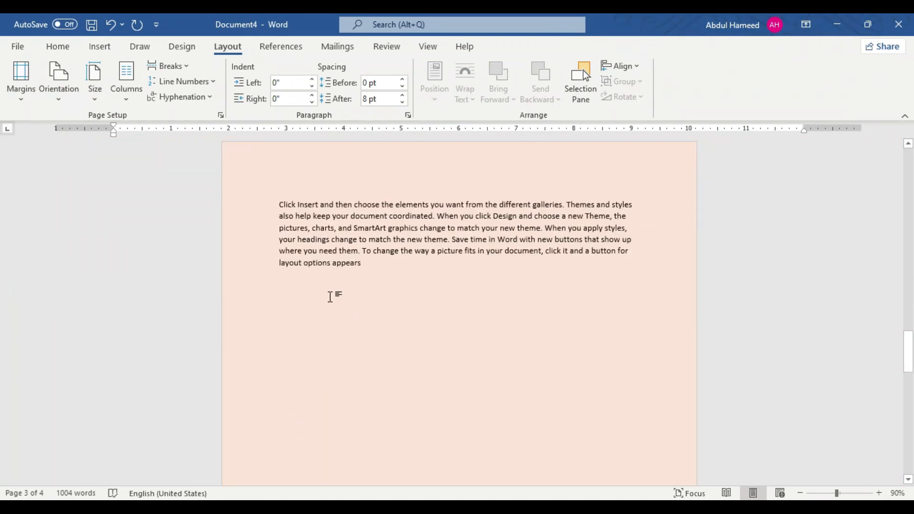
# Step: Insert a continuous section break after "choose the elements you want from the" on the third page
pyautogui.click(178, 65)
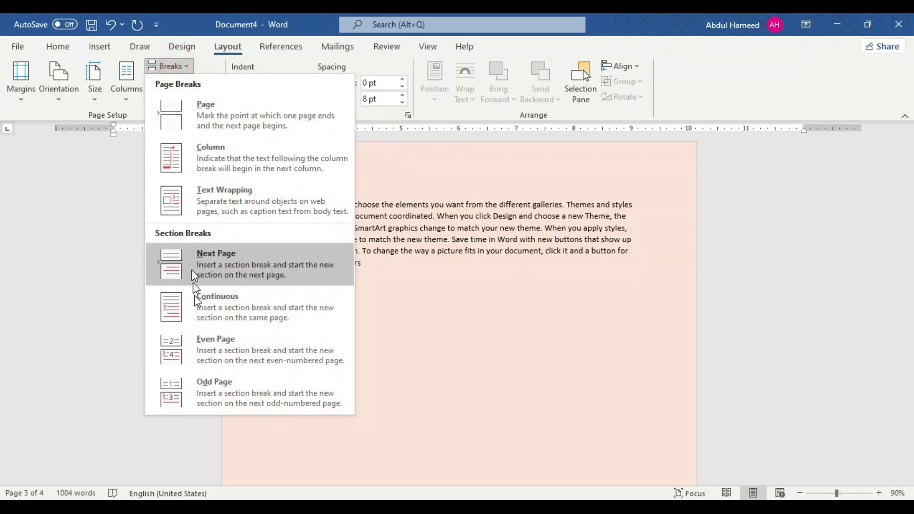
pyautogui.click(201, 312)
pyautogui.click(487, 233)
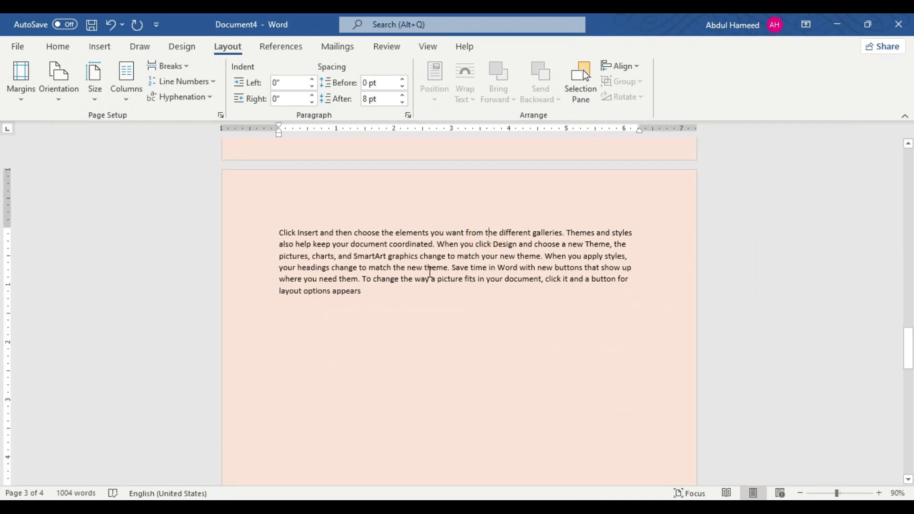
pyautogui.click(498, 232)
pyautogui.click(179, 66)
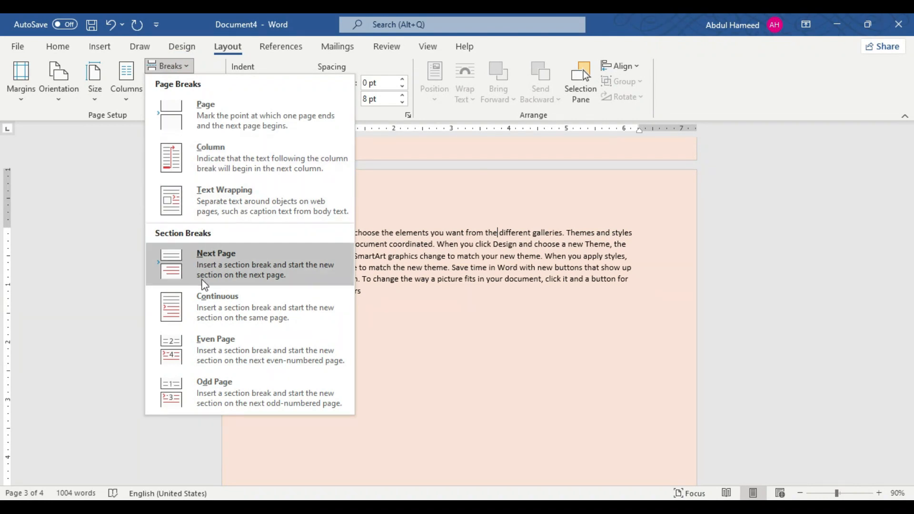
pyautogui.click(217, 316)
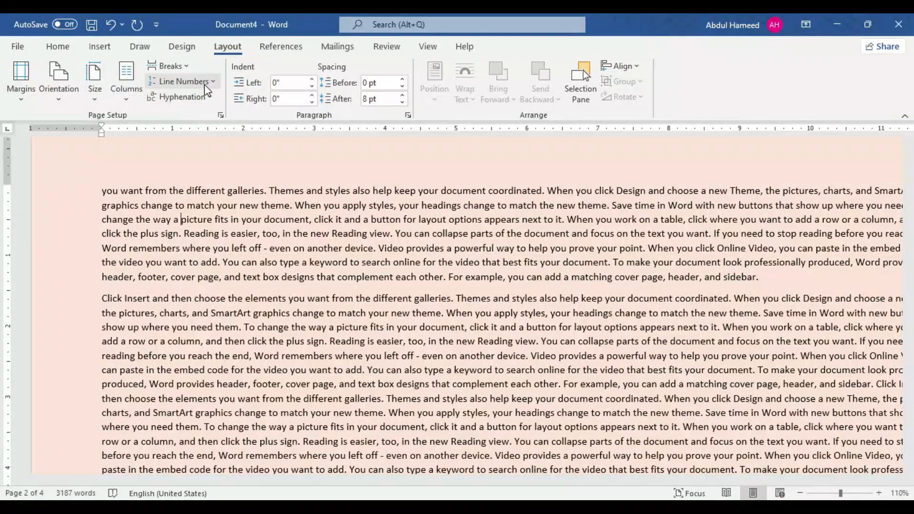
# Step: Add continuous line numbers to the section containing "change the way a picture fits in your document" and check the numbering across pages
pyautogui.click(205, 84)
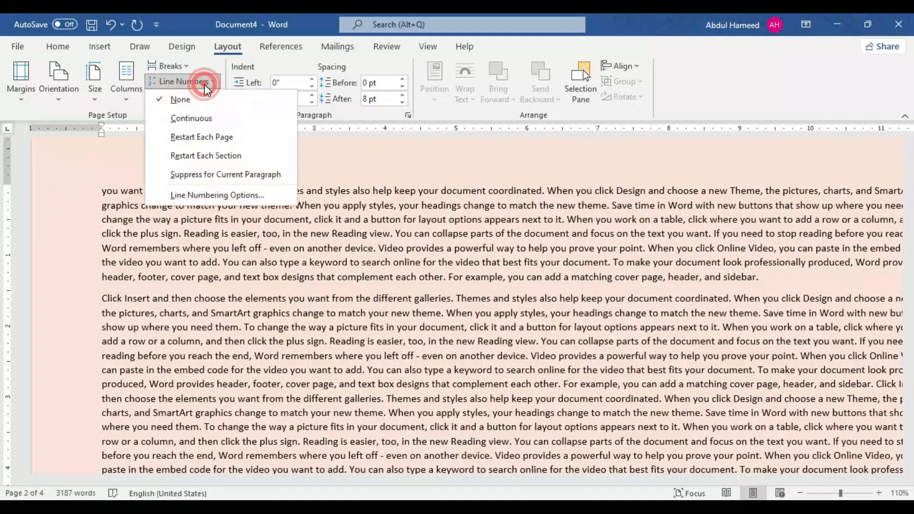
pyautogui.click(187, 119)
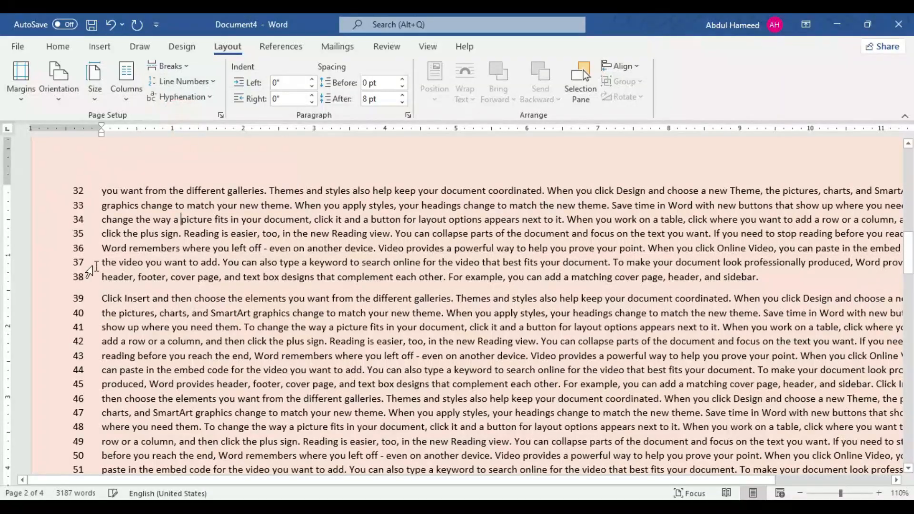
pyautogui.scroll(12, 115, 241)
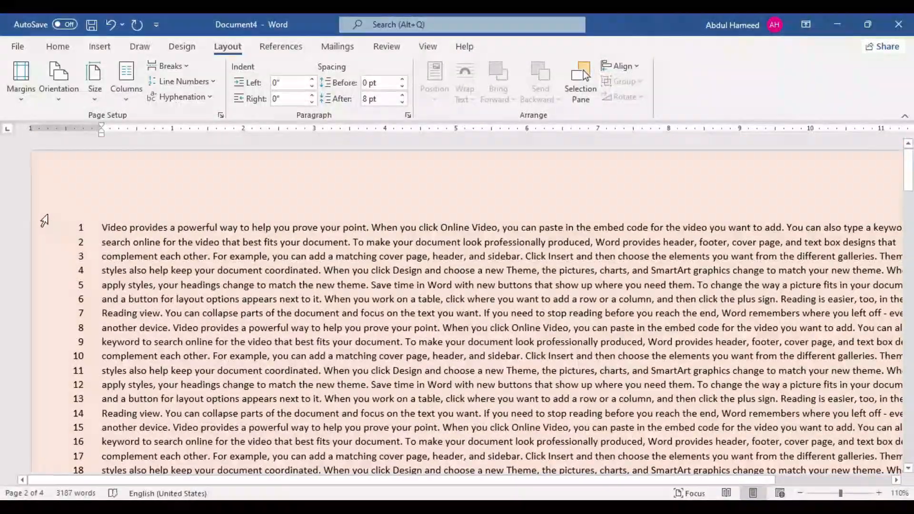
pyautogui.scroll(-20, 129, 274)
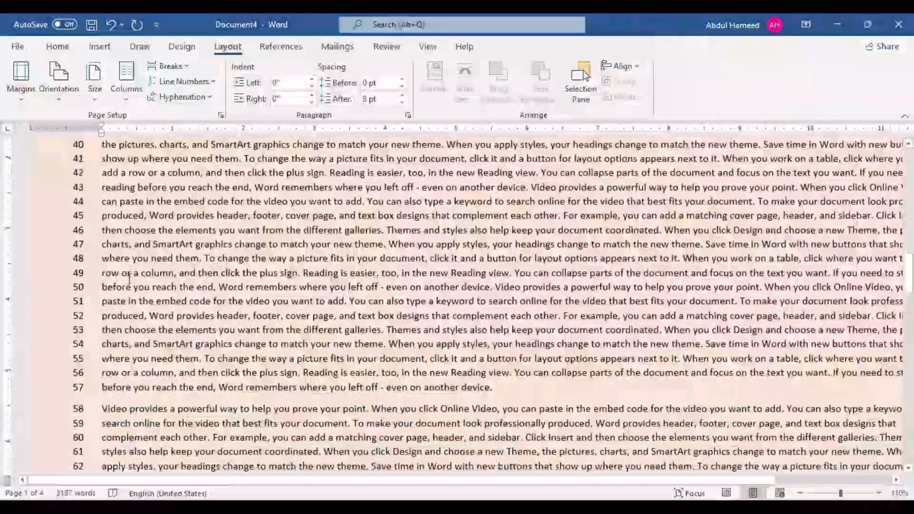
pyautogui.scroll(-4, 129, 278)
pyautogui.scroll(5, 132, 287)
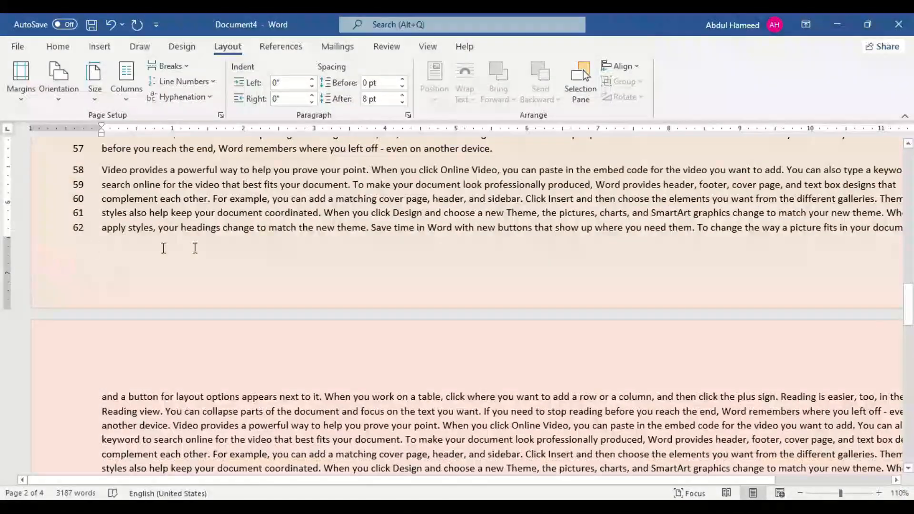
pyautogui.scroll(-4, 228, 247)
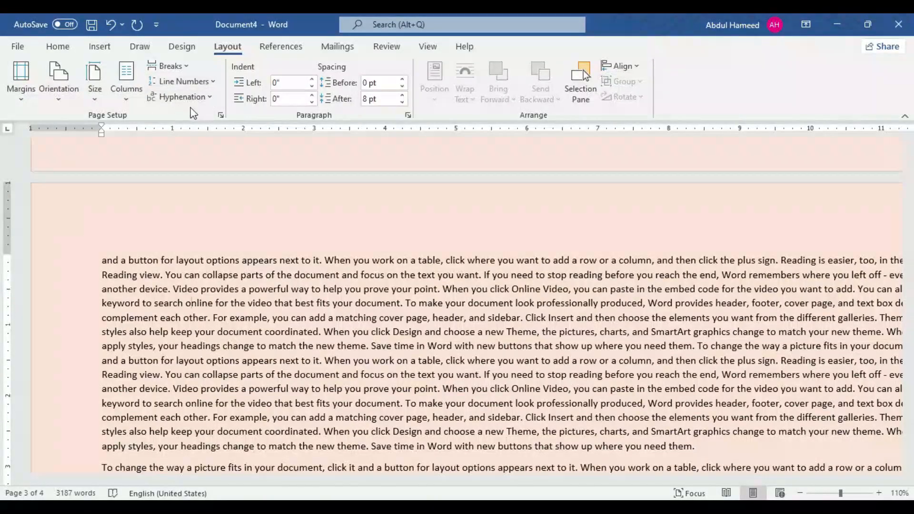
# Step: Add continuous line numbers to the third-page section beginning "and a button for layout options appears" and check how they carry over between pages
pyautogui.click(206, 81)
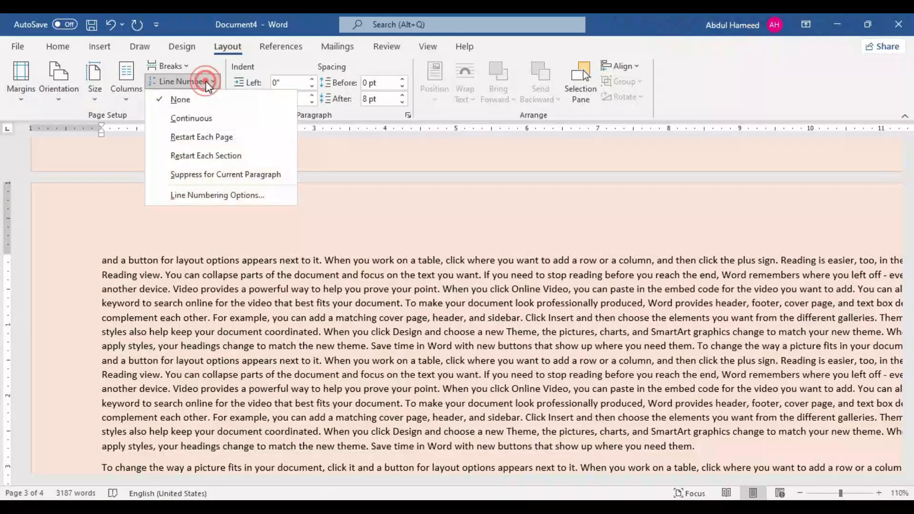
pyautogui.click(191, 119)
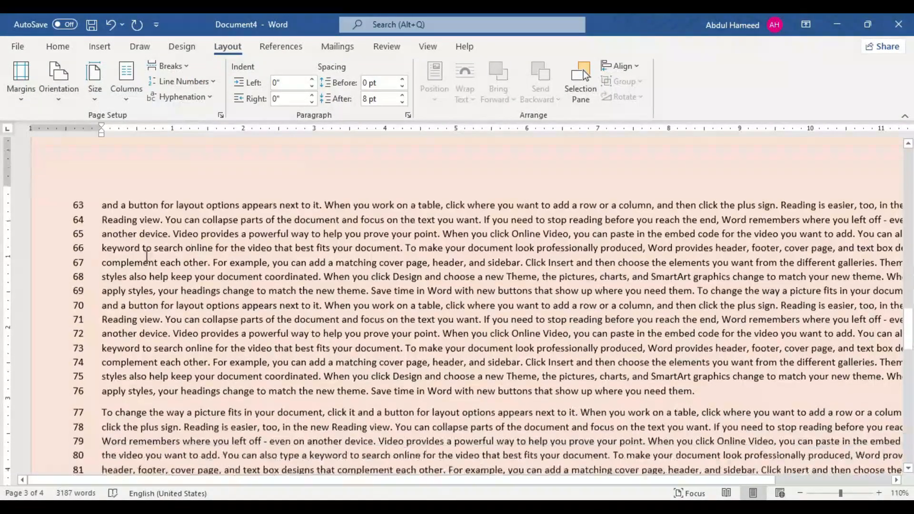
pyautogui.scroll(5, 109, 252)
pyautogui.scroll(-4, 109, 253)
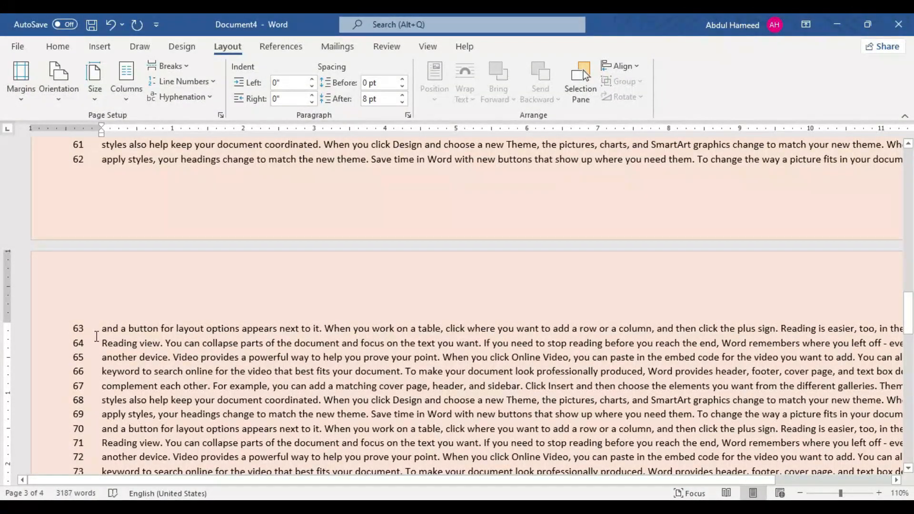
pyautogui.scroll(-10, 97, 336)
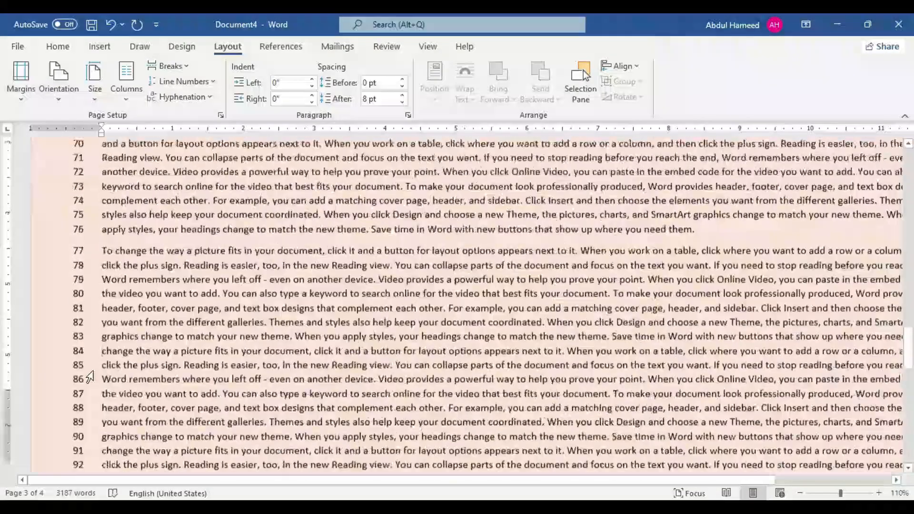
# Step: Set the whole document's line numbering to Restart Each Page and check the numbers at the page boundaries
pyautogui.hotkey('ctrl', 'a')
pyautogui.keyDown('ctrl'); pyautogui.scroll(-5, 129, 233); pyautogui.keyUp('ctrl')
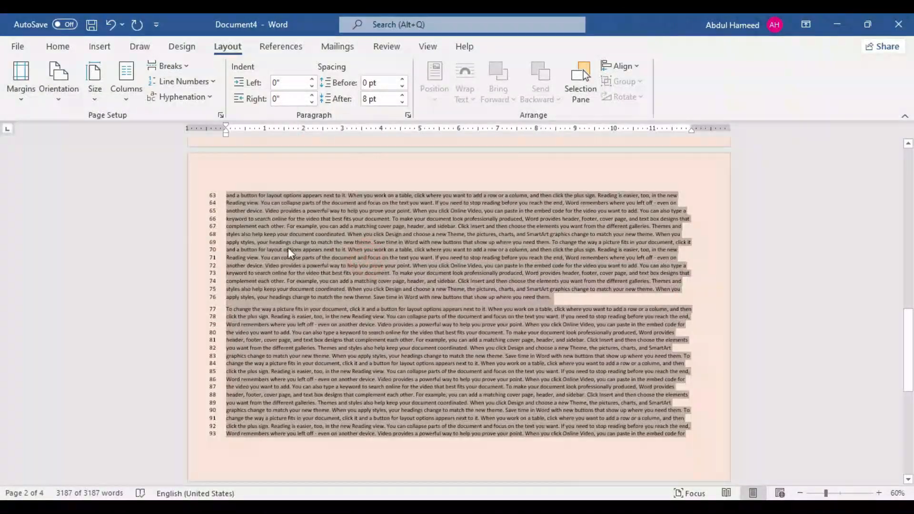
pyautogui.click(180, 82)
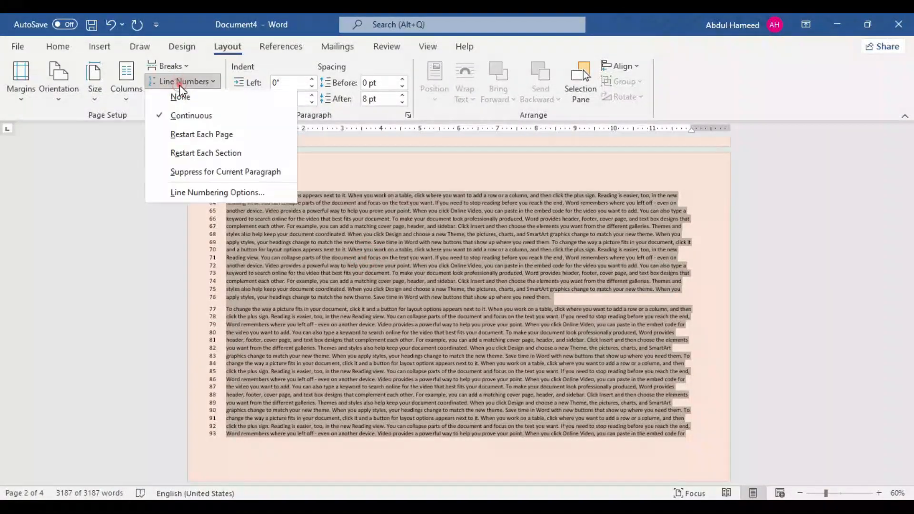
pyautogui.click(170, 141)
pyautogui.scroll(5, 327, 307)
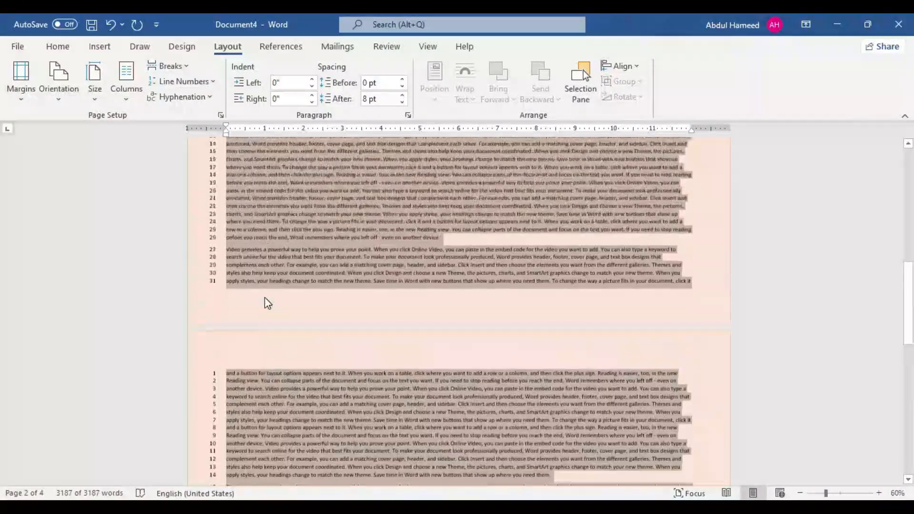
pyautogui.scroll(2, 211, 181)
pyautogui.scroll(-6, 210, 219)
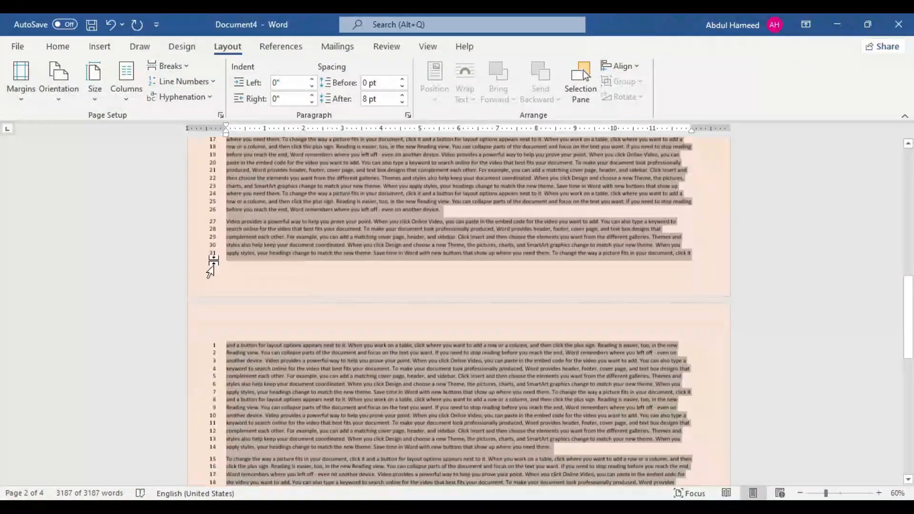
pyautogui.scroll(-5, 220, 304)
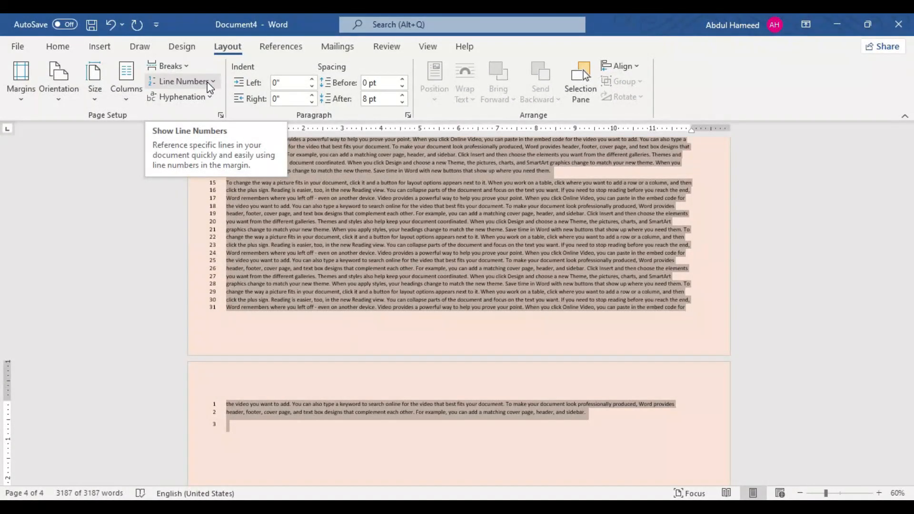
# Step: Switch the whole document's line numbering to Restart Each Section and check the numbers where a new section begins
pyautogui.click(208, 84)
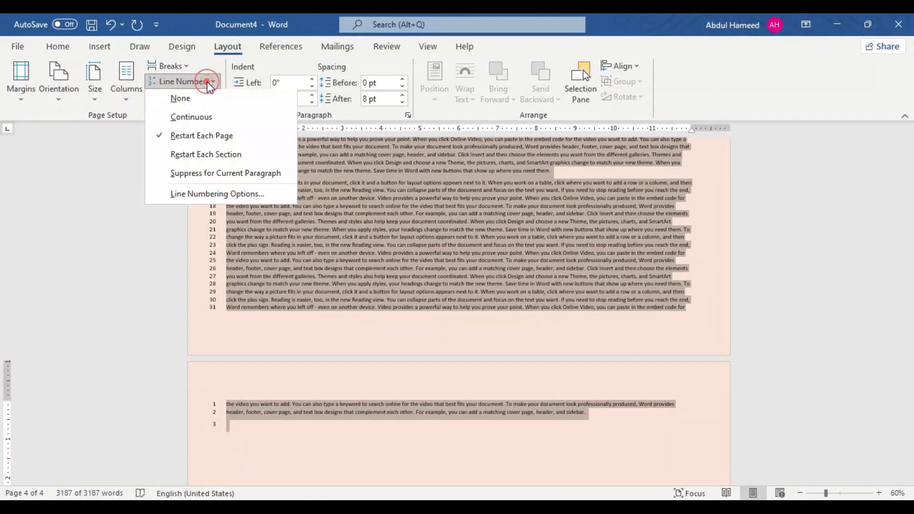
pyautogui.click(179, 157)
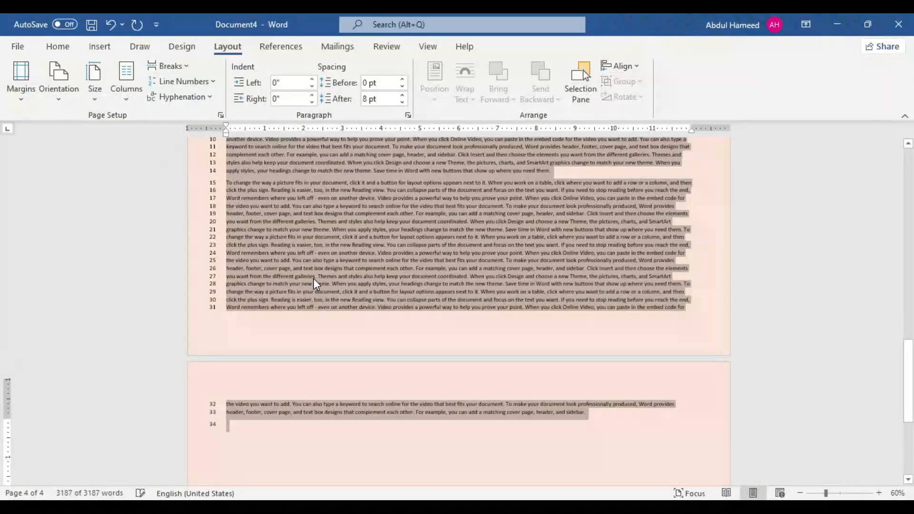
pyautogui.scroll(5, 313, 278)
pyautogui.scroll(2, 262, 269)
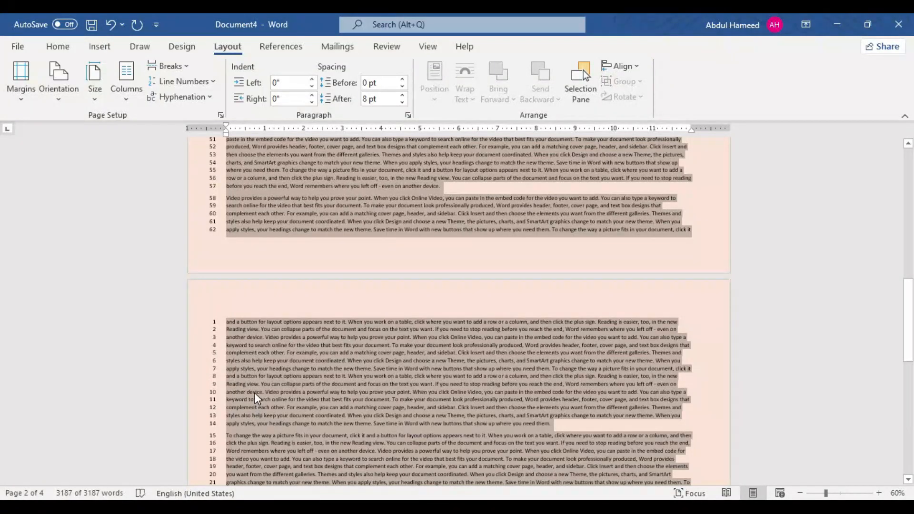
pyautogui.scroll(6, 254, 393)
pyautogui.scroll(2, 67, 204)
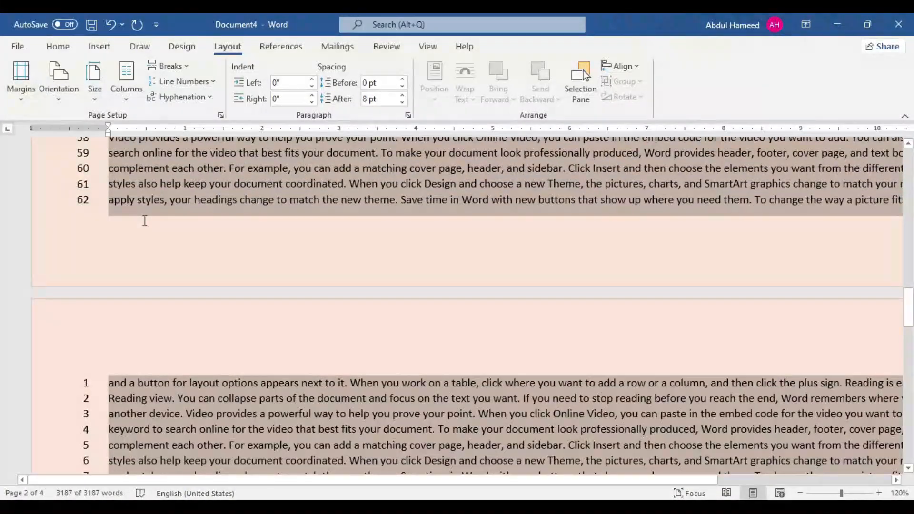
pyautogui.scroll(-3, 144, 220)
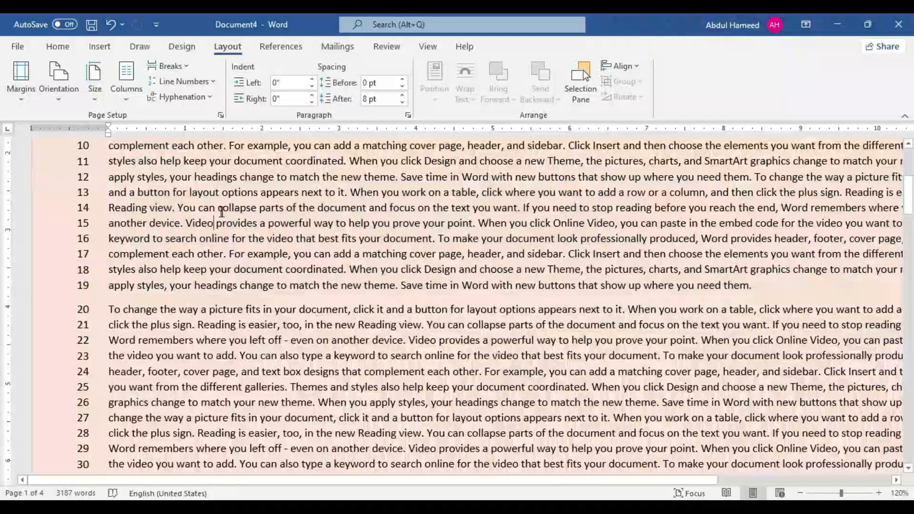
# Step: Suppress line numbers for the first paragraph, starting "Video provides a powerful way", and check the paragraph that follows it
pyautogui.click(218, 208)
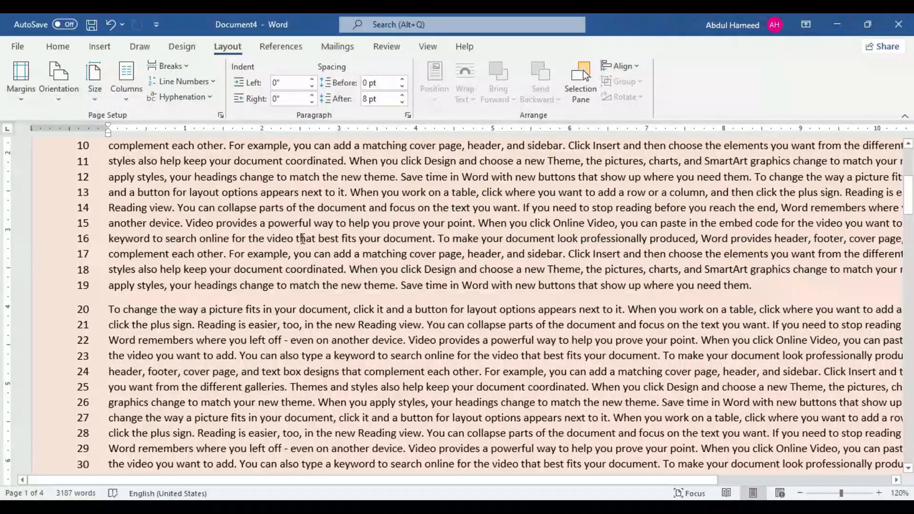
pyautogui.click(183, 82)
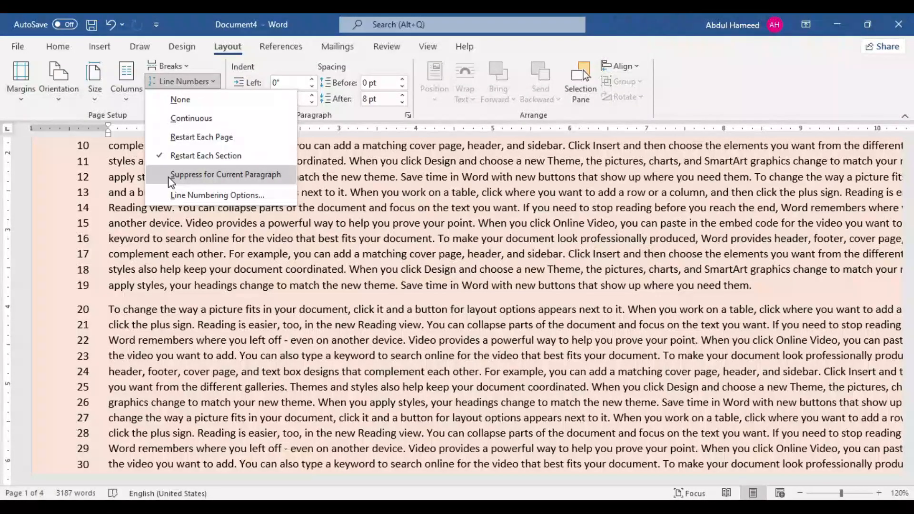
pyautogui.click(190, 175)
pyautogui.scroll(-5, 168, 253)
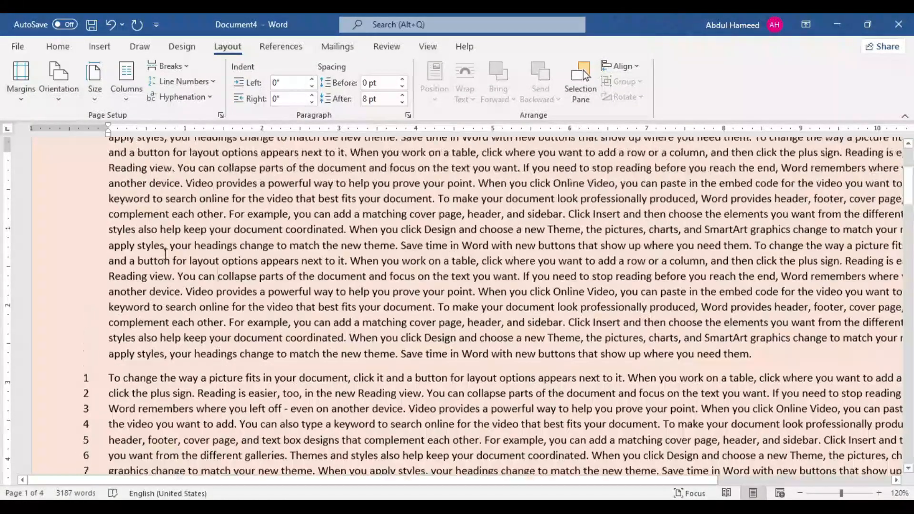
pyautogui.scroll(-2, 186, 307)
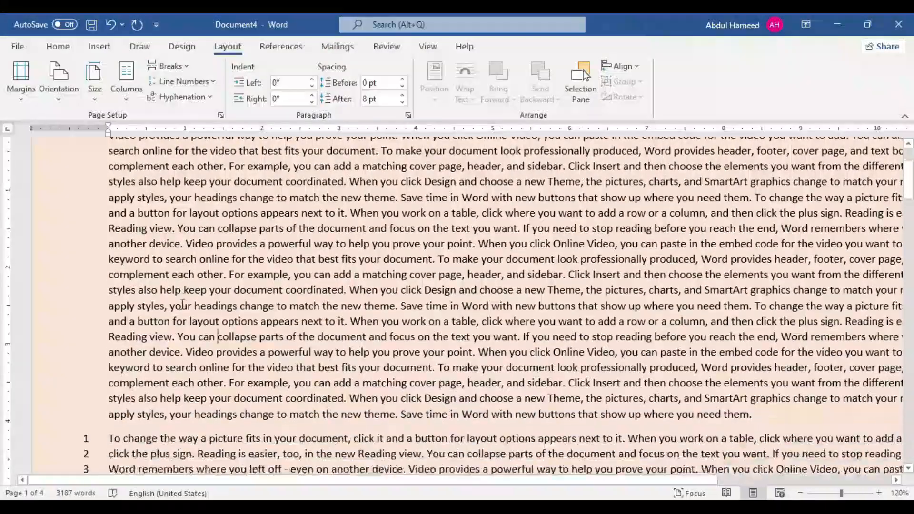
pyautogui.scroll(-3, 183, 339)
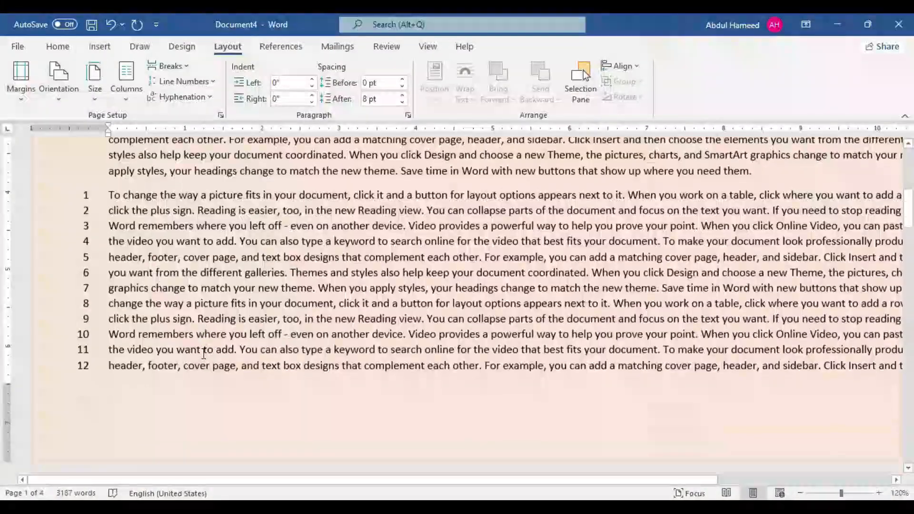
# Step: Remove the line numbers from the entire document
pyautogui.hotkey('ctrl', 'a')
pyautogui.scroll(-4, 556, 320)
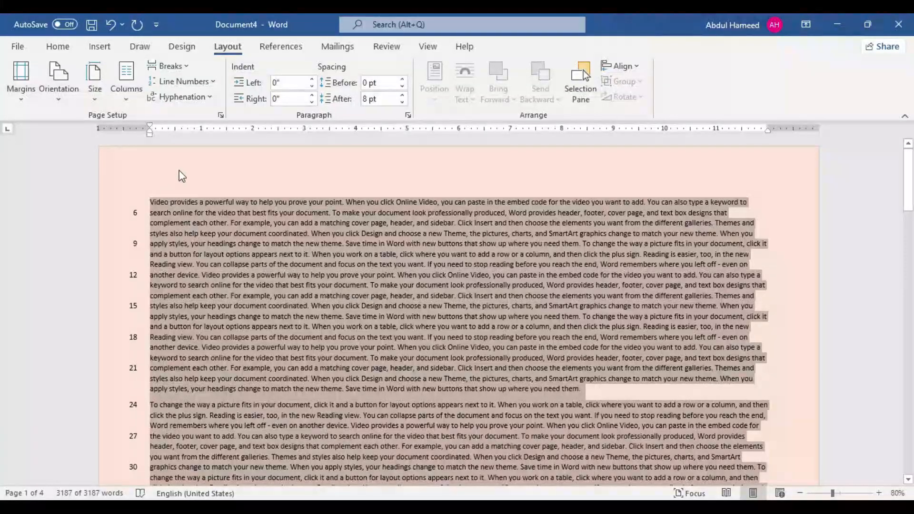
pyautogui.click(205, 83)
pyautogui.click(210, 101)
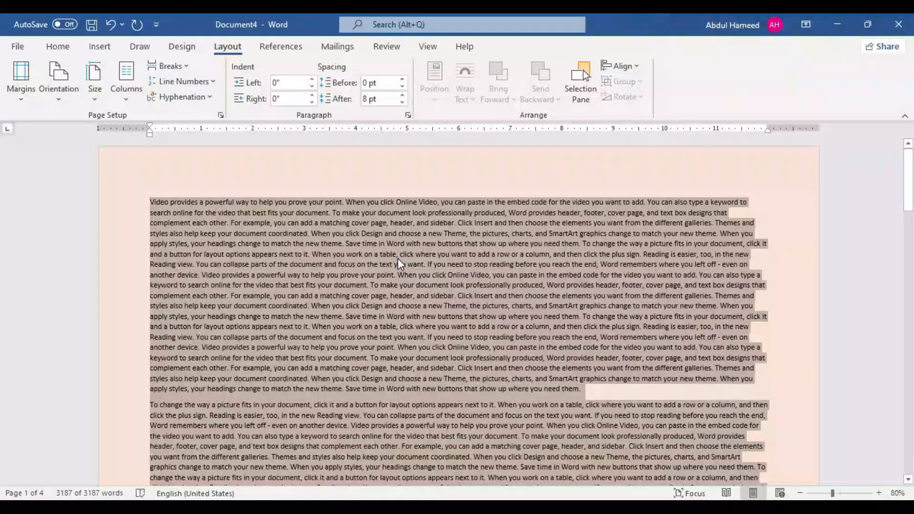
# Step: Justify all of the document's text and lay it out in two columns
pyautogui.hotkey('ctrl', 'j')
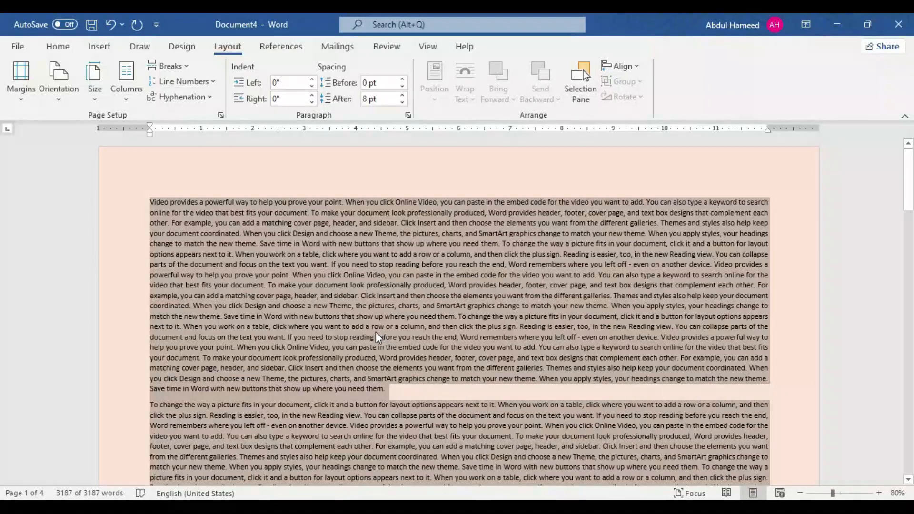
pyautogui.click(125, 91)
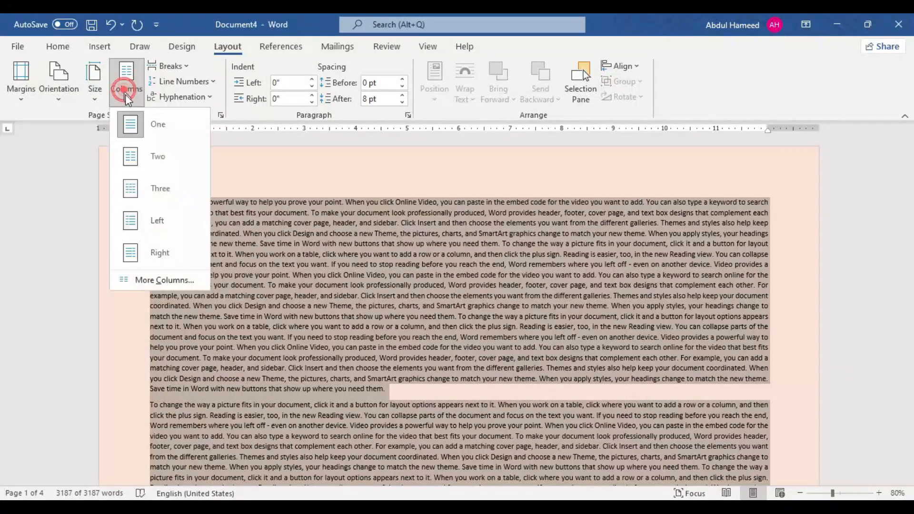
pyautogui.click(156, 157)
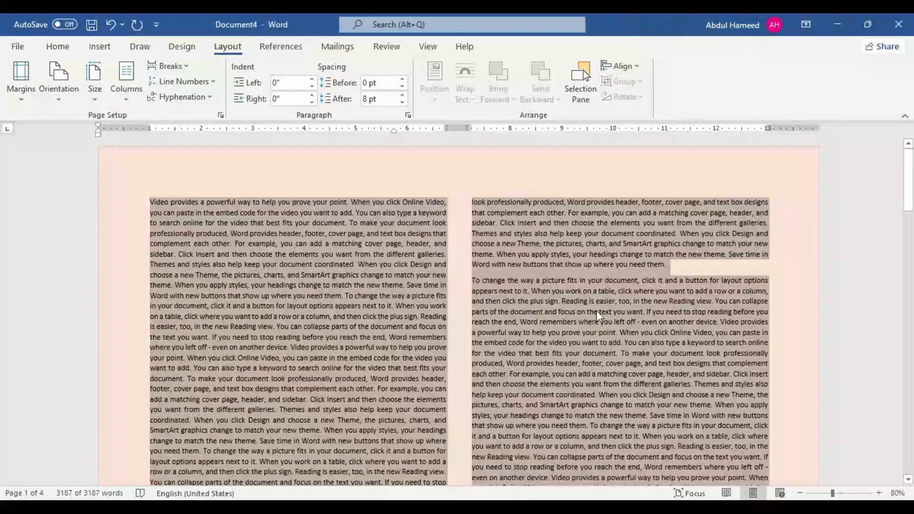
# Step: Turn on automatic hyphenation for the document and inspect words split at line ends, such as "side-bar" and "op-tions"
pyautogui.click(182, 97)
pyautogui.click(196, 133)
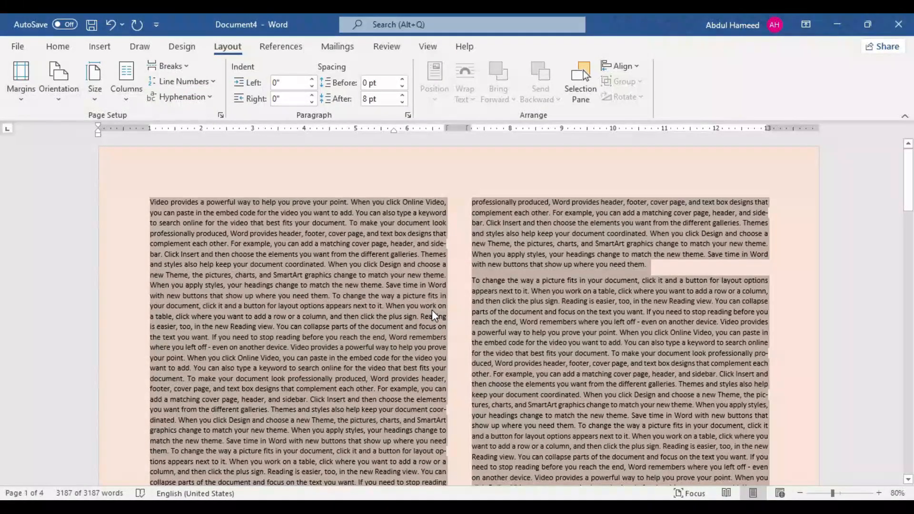
pyautogui.keyDown('ctrl'); pyautogui.scroll(9, 432, 310); pyautogui.keyUp('ctrl')
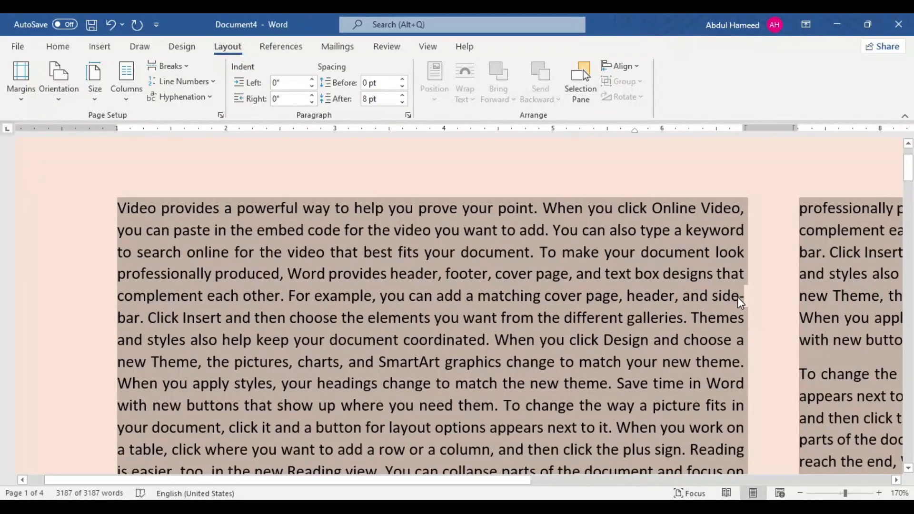
pyautogui.click(741, 297)
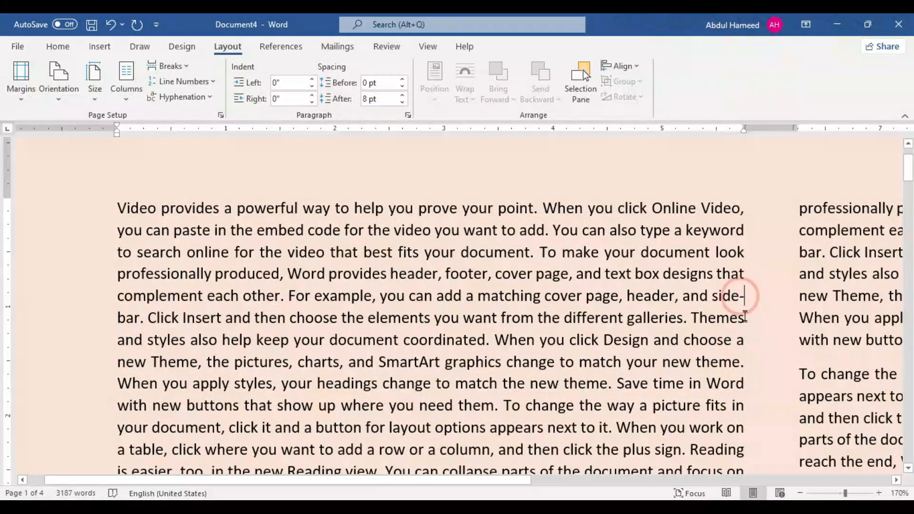
pyautogui.scroll(-10, 742, 297)
pyautogui.moveTo(739, 311); pyautogui.dragTo(127, 325)
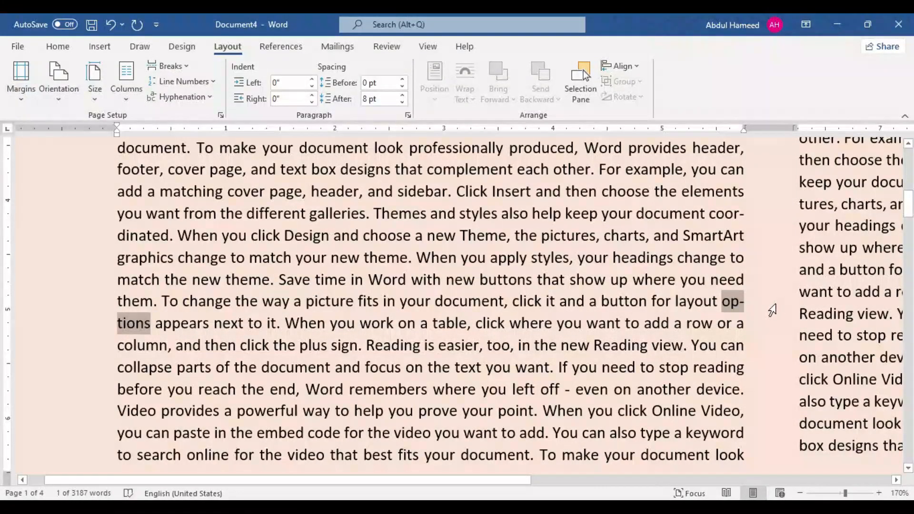
# Step: Hyphenate the whole document manually, accepting the breaks in "sidebar" and "coordinated" and rejecting the one in "options"
pyautogui.hotkey('ctrl', 'a')
pyautogui.click(181, 96)
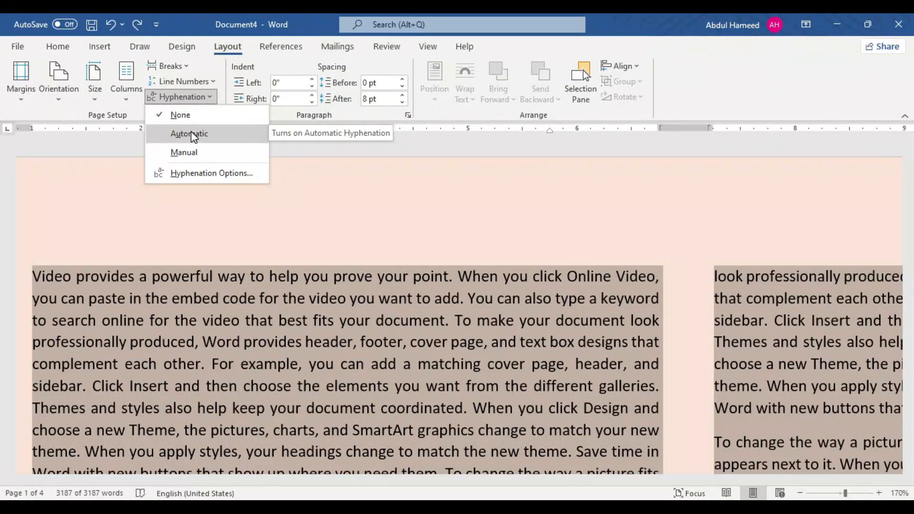
pyautogui.click(185, 152)
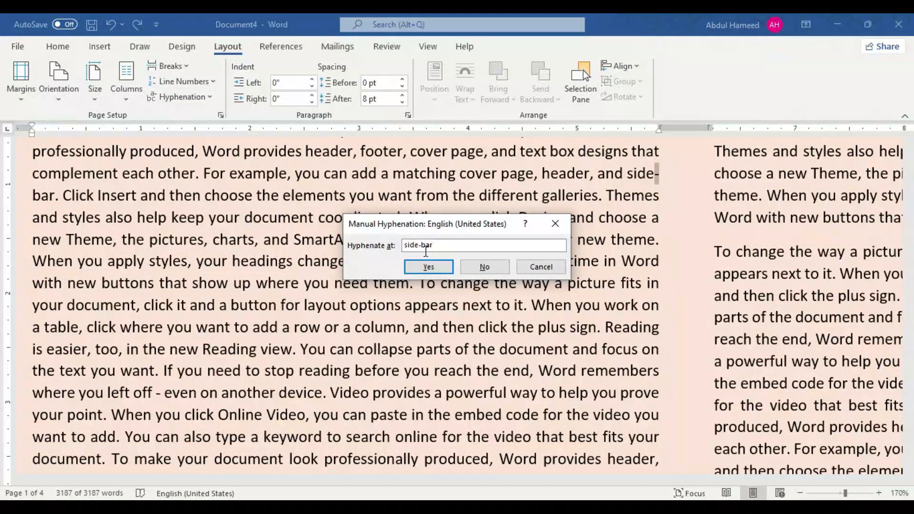
pyautogui.click(429, 267)
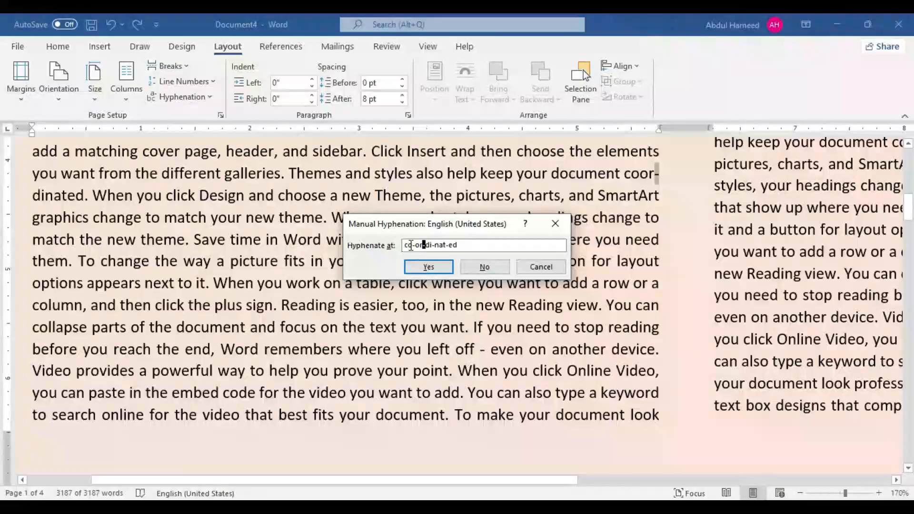
pyautogui.click(423, 269)
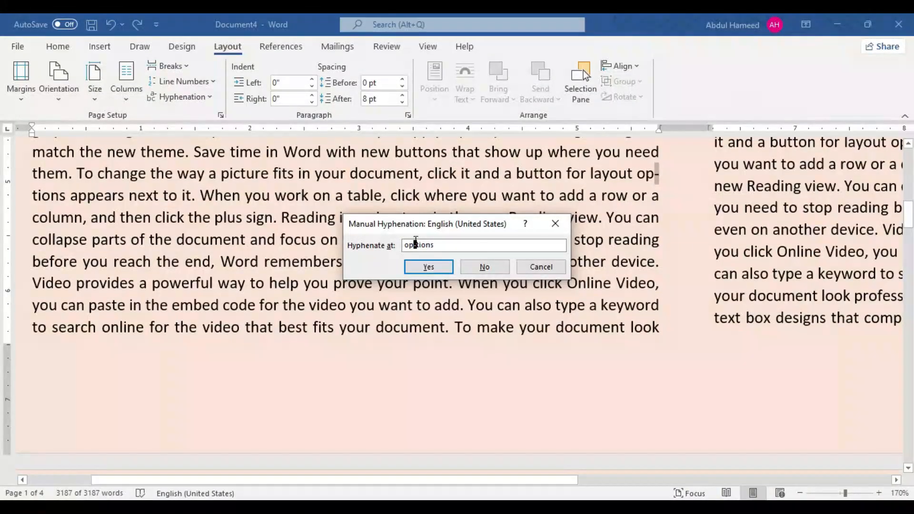
pyautogui.click(483, 269)
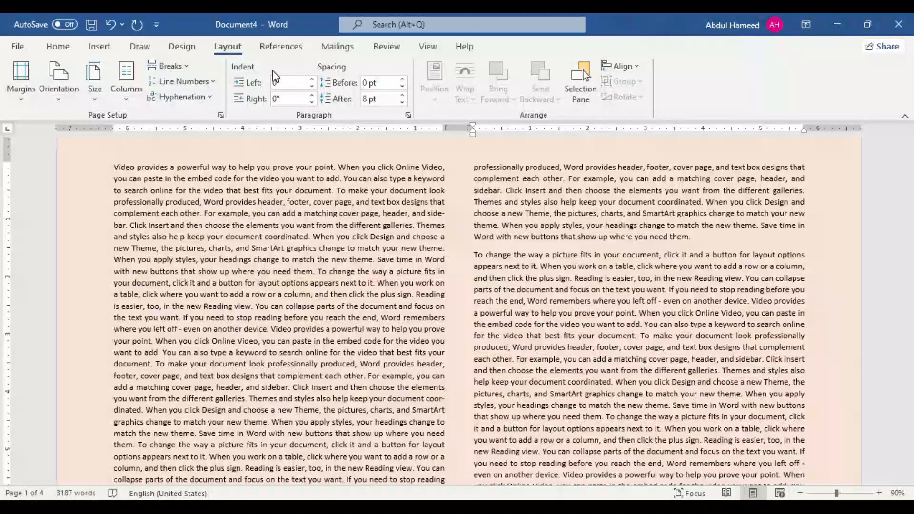
pyautogui.click(58, 46)
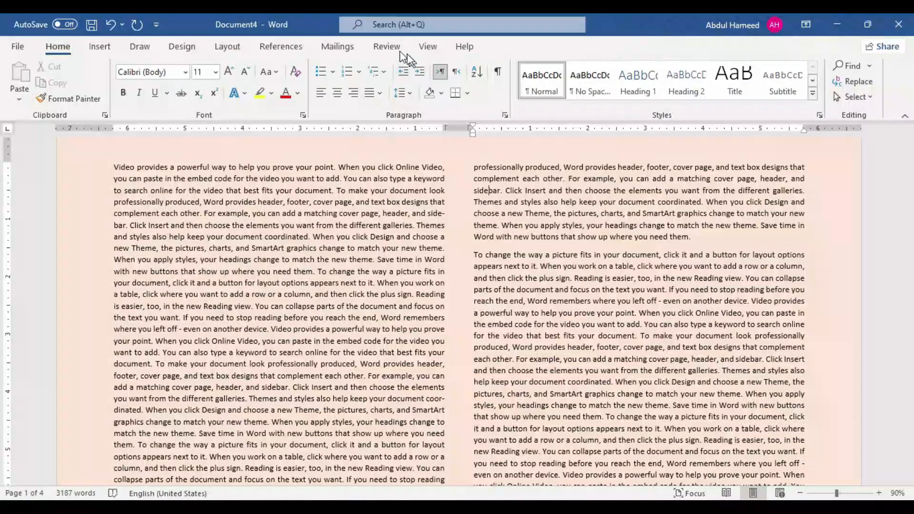
pyautogui.click(228, 47)
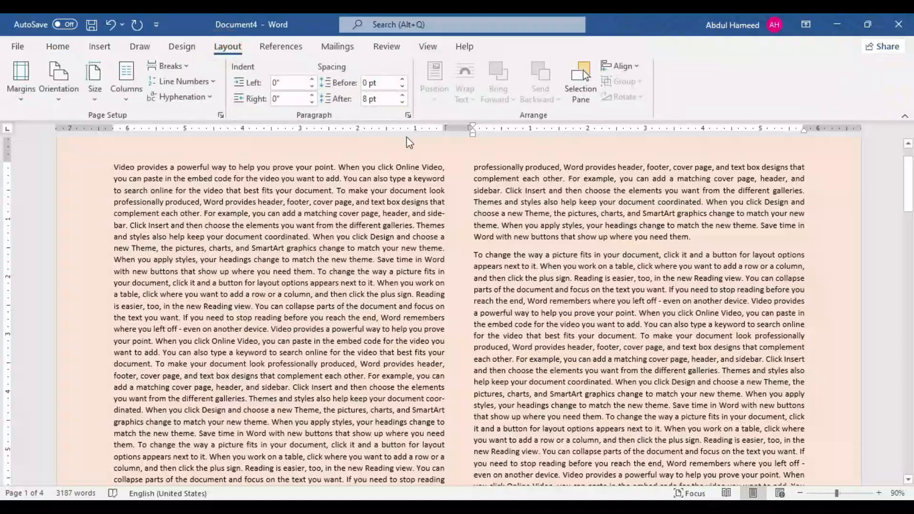
# Step: Set the first paragraph's left indent to 0.6" and its right indent to 0.1"
pyautogui.click(311, 80)
pyautogui.click(311, 80)
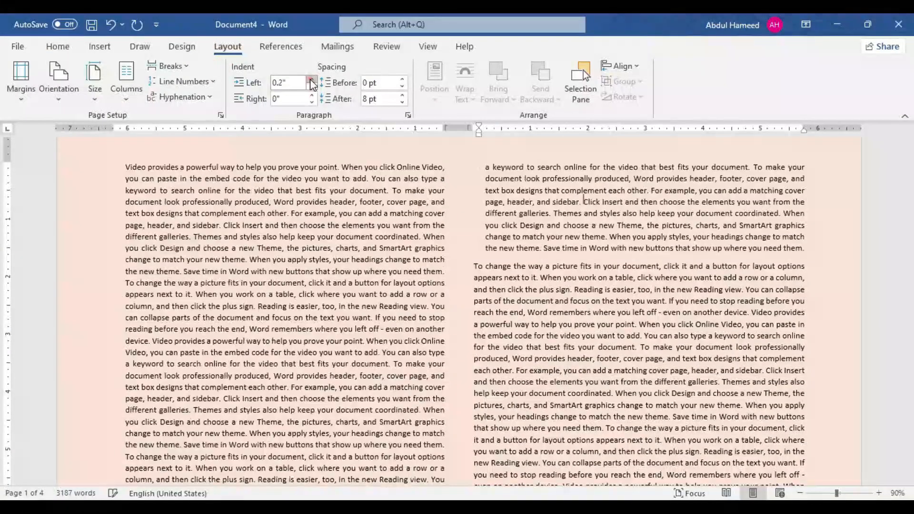
pyautogui.click(311, 81)
pyautogui.click(311, 80)
pyautogui.click(311, 80)
pyautogui.click(311, 80)
pyautogui.click(312, 96)
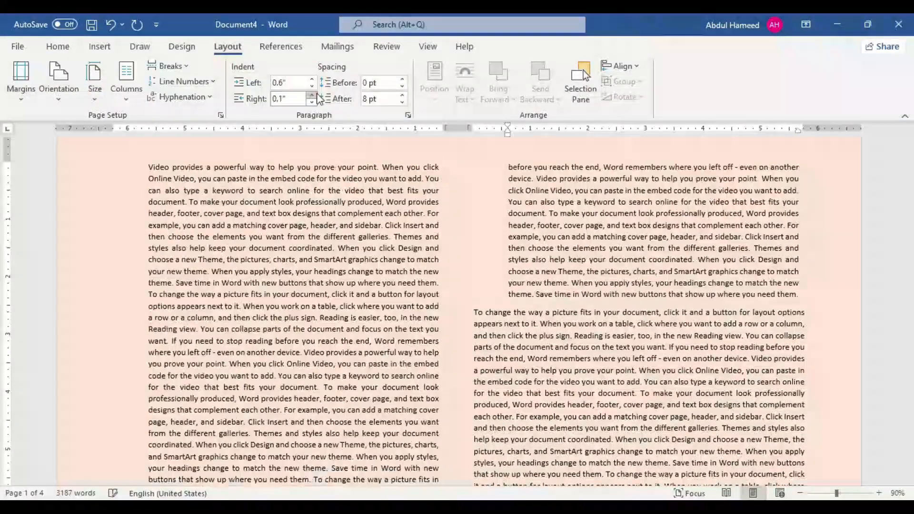
# Step: Lower the first paragraph's left indent to a negative value, then return it to 0"
pyautogui.click(312, 86)
pyautogui.click(312, 86)
pyautogui.click(312, 87)
pyautogui.click(312, 86)
pyautogui.click(312, 86)
pyautogui.click(312, 87)
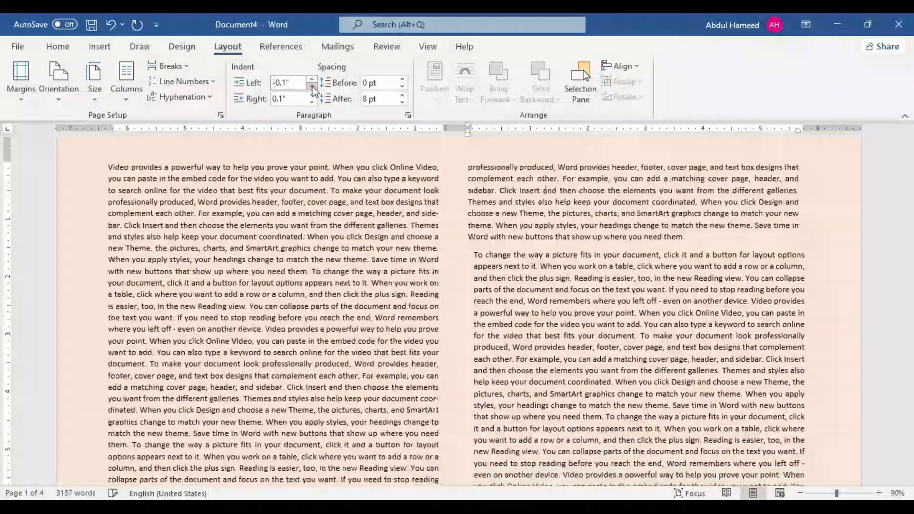
pyautogui.click(312, 87)
pyautogui.click(312, 87)
pyautogui.click(312, 86)
pyautogui.click(311, 87)
pyautogui.click(312, 87)
pyautogui.click(312, 80)
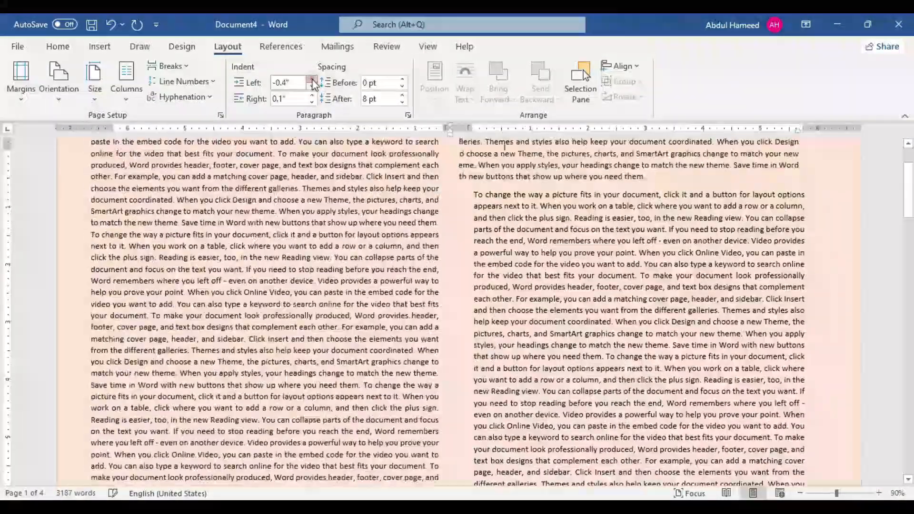
pyautogui.click(312, 80)
pyautogui.click(312, 80)
pyautogui.click(312, 80)
pyautogui.click(312, 80)
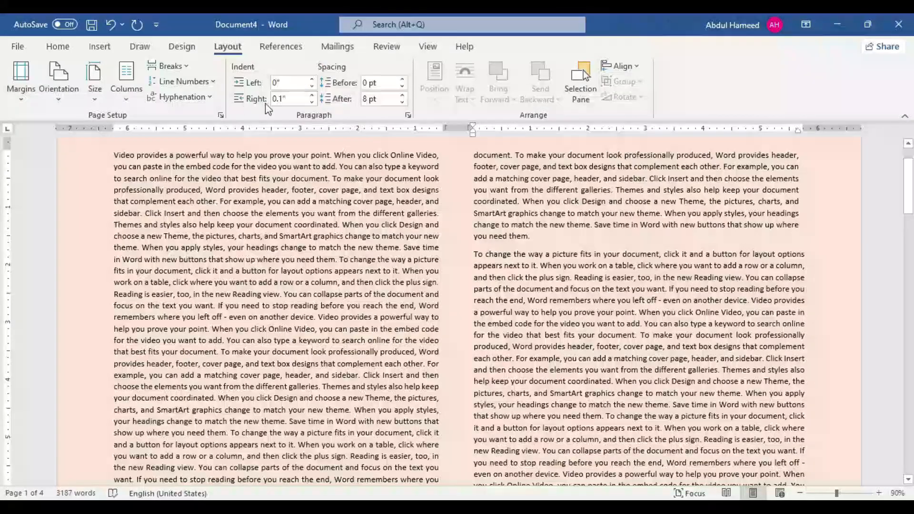
# Step: Increase the first paragraph's right indent to 0.5", then return it to 0"
pyautogui.click(311, 96)
pyautogui.click(312, 95)
pyautogui.click(311, 96)
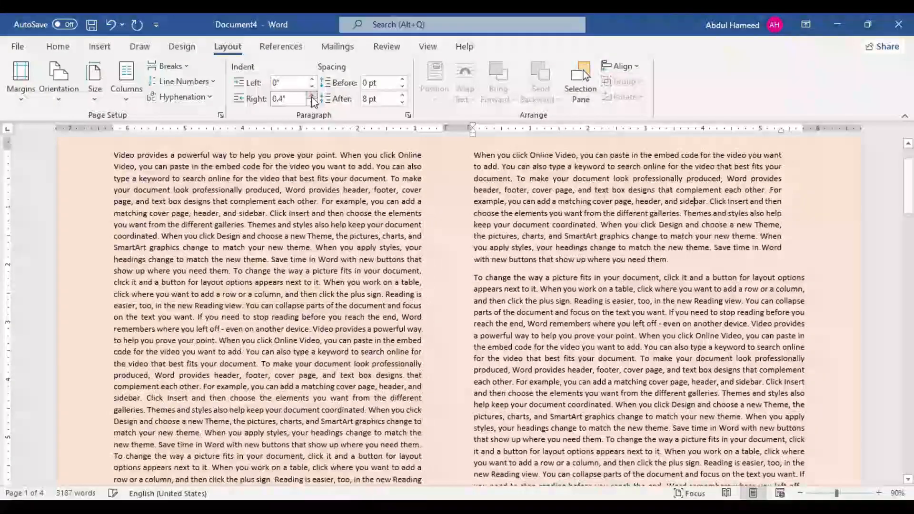
pyautogui.click(312, 95)
pyautogui.click(311, 96)
pyautogui.click(312, 102)
pyautogui.click(312, 102)
pyautogui.click(311, 101)
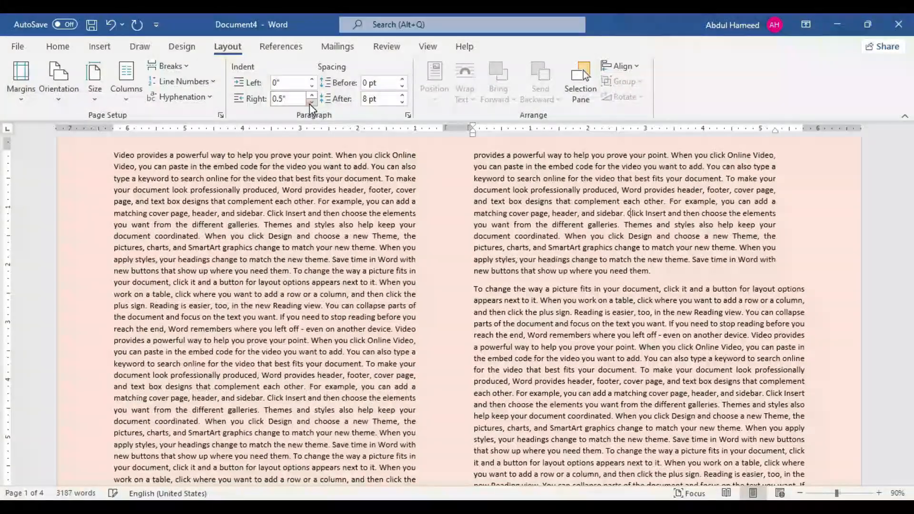
pyautogui.click(312, 102)
pyautogui.click(311, 102)
pyautogui.click(312, 102)
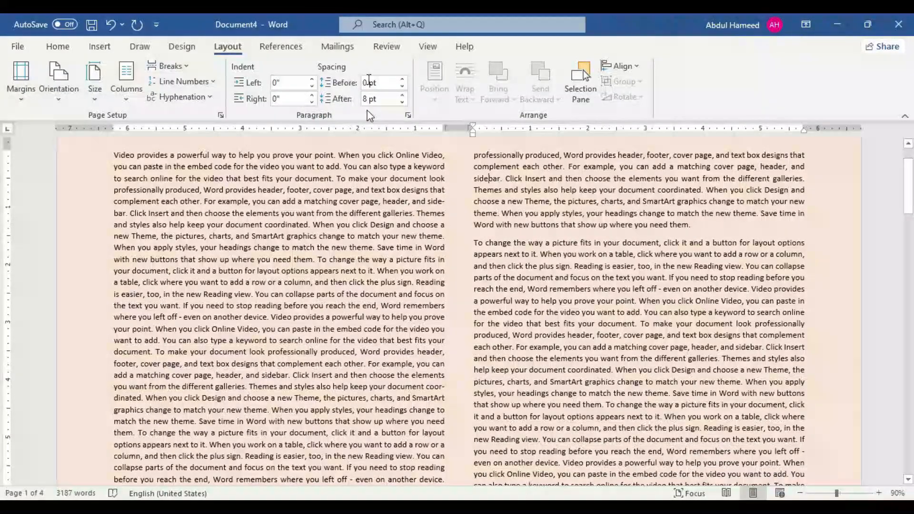
# Step: Set the first paragraph's spacing to 6 pt before and raise its spacing after to more than 66 pt
pyautogui.click(403, 80)
pyautogui.click(403, 80)
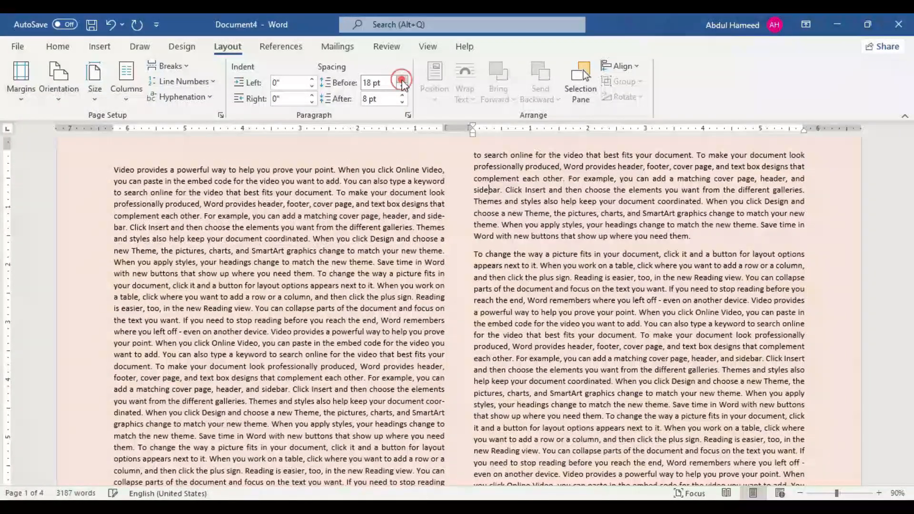
pyautogui.click(402, 88)
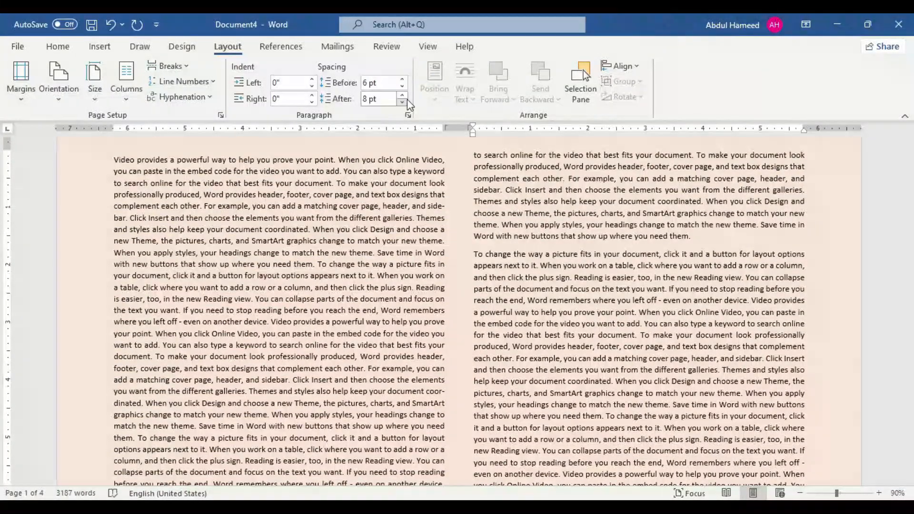
pyautogui.click(406, 97)
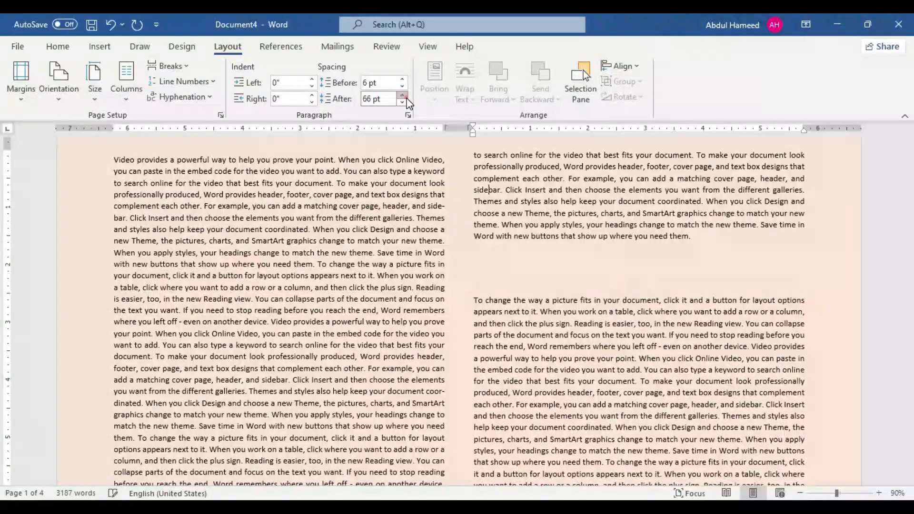
pyautogui.click(403, 96)
pyautogui.click(403, 96)
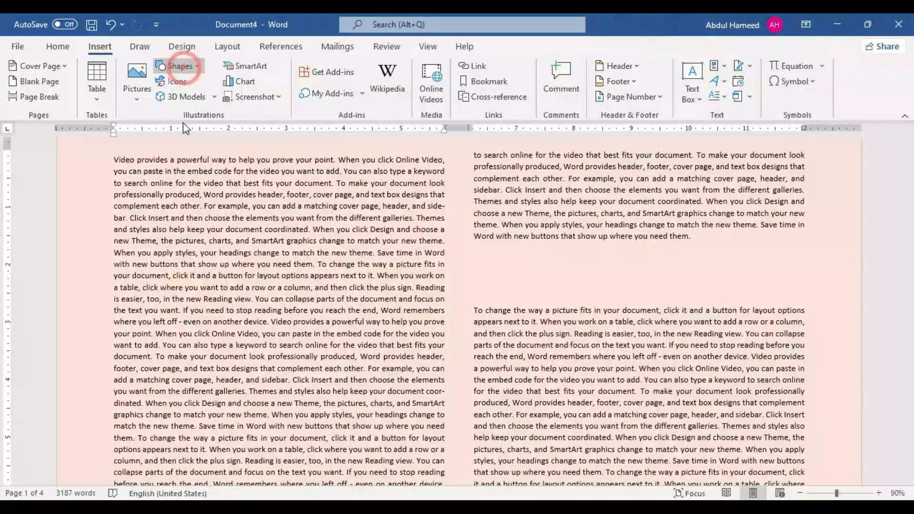
# Step: Draw a rectangle about 4.01" high and 4.14" wide over the first text column and position it within that column
pyautogui.click(180, 66)
pyautogui.click(201, 100)
pyautogui.moveTo(175, 185); pyautogui.dragTo(412, 416)
pyautogui.moveTo(294, 286); pyautogui.dragTo(263, 299)
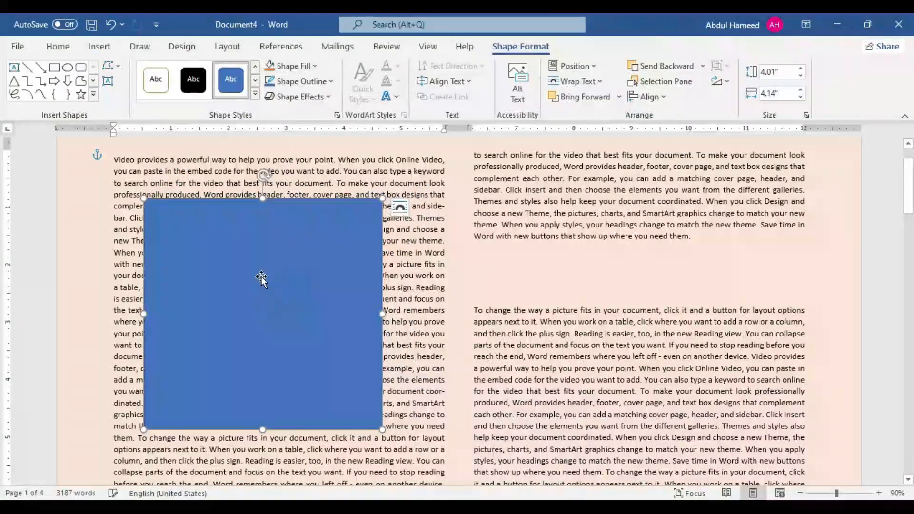
# Step: Draw an orange-filled rounded rectangle about 3.05" high and 3.2" wide, overlapping the blue rectangle's lower-right part
pyautogui.click(81, 67)
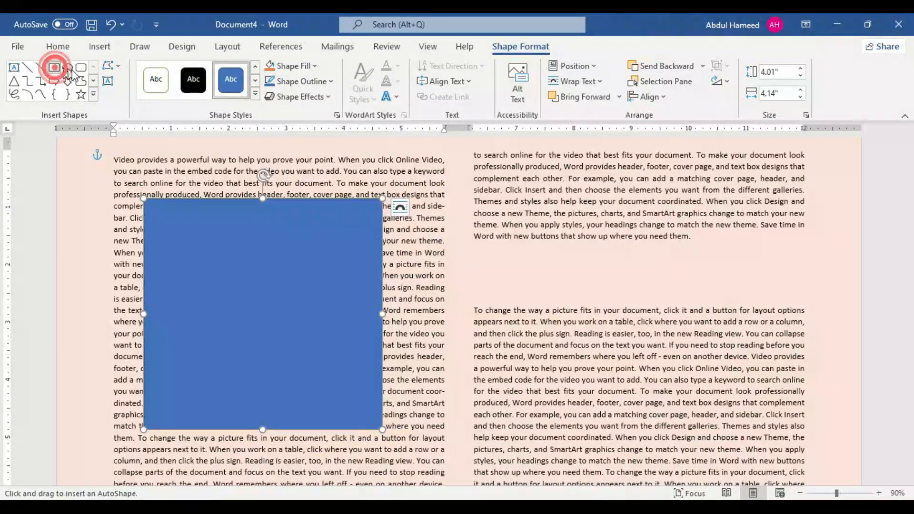
pyautogui.moveTo(250, 266); pyautogui.dragTo(435, 442)
pyautogui.click(269, 66)
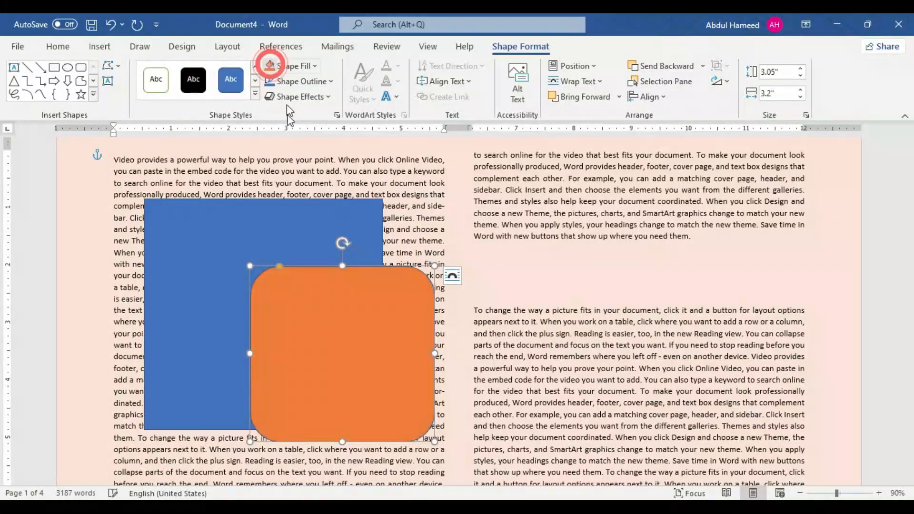
# Step: Draw a five-point star about 2.54" high and 2.88" wide over the blue rectangle's lower-left part and fill it with yellow
pyautogui.click(81, 94)
pyautogui.moveTo(91, 268); pyautogui.dragTo(258, 414)
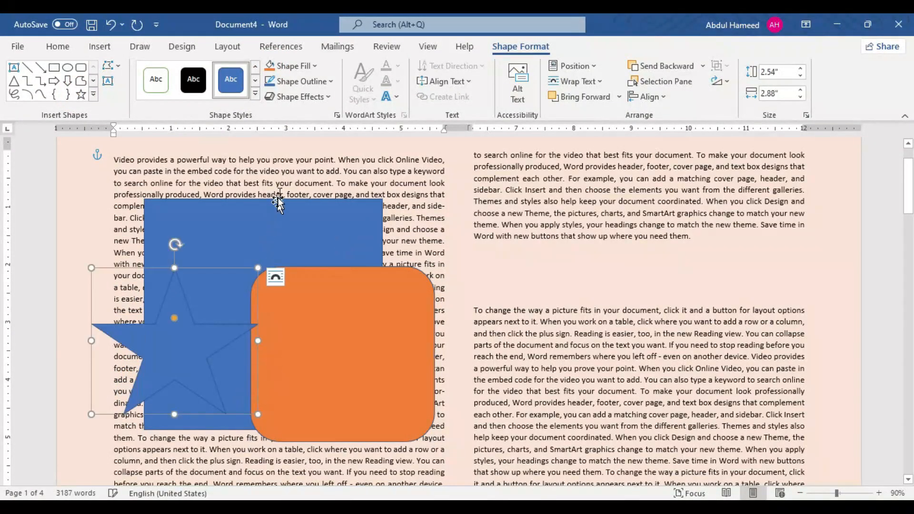
pyautogui.click(315, 67)
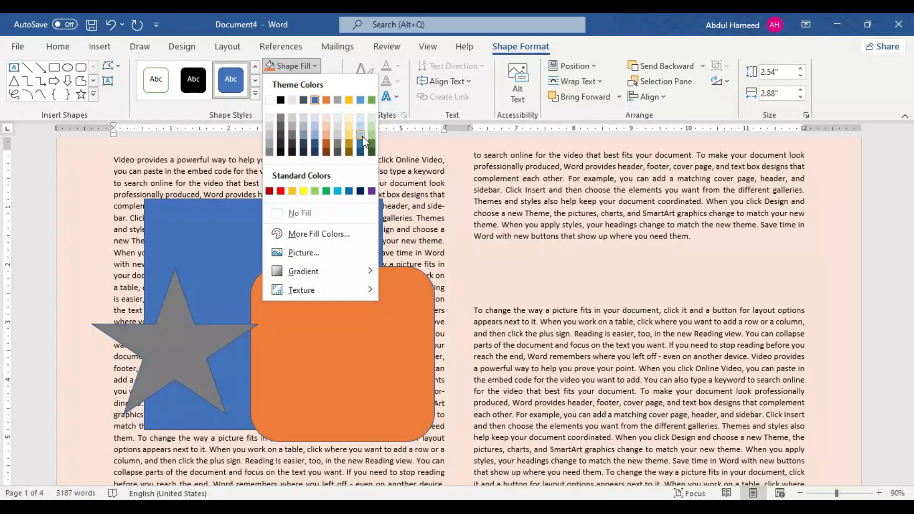
pyautogui.click(303, 191)
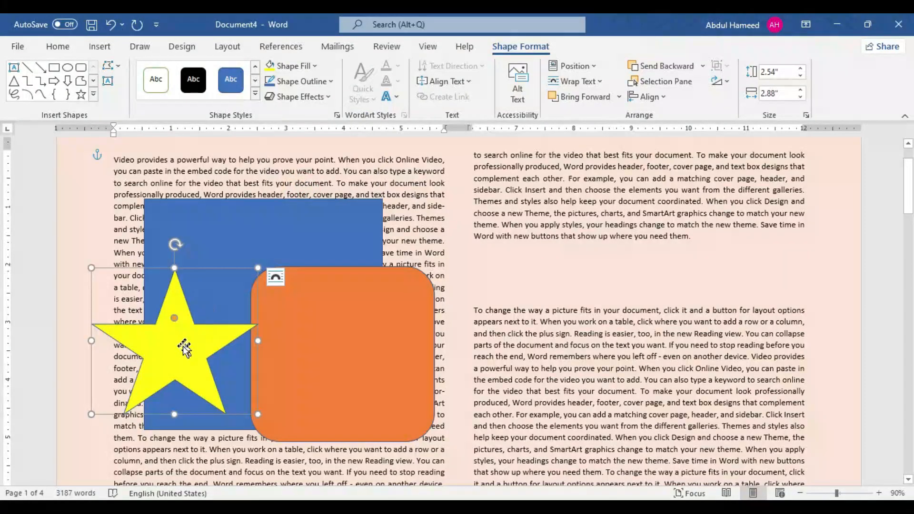
# Step: Move the orange rounded rectangle up and to the right, and place the yellow star overlapping both other shapes
pyautogui.moveTo(168, 347); pyautogui.dragTo(135, 363)
pyautogui.moveTo(305, 360); pyautogui.dragTo(344, 326)
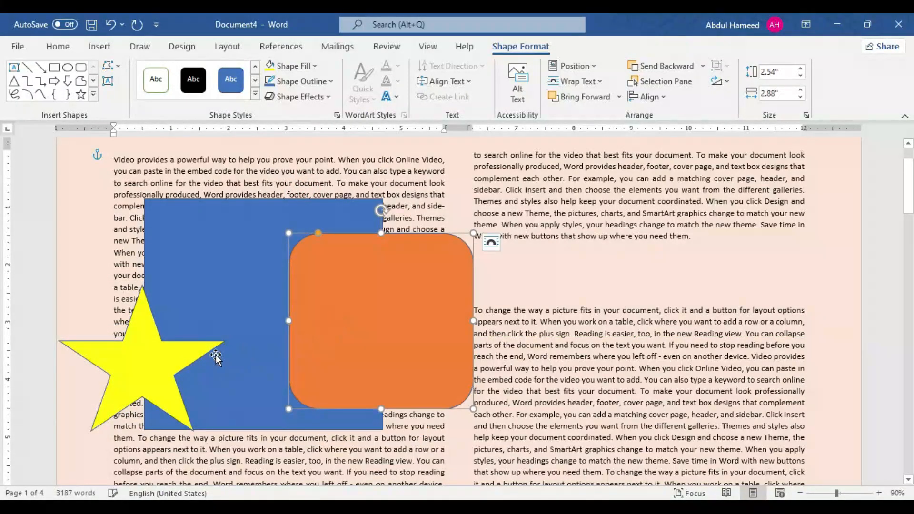
pyautogui.moveTo(136, 363); pyautogui.dragTo(316, 381)
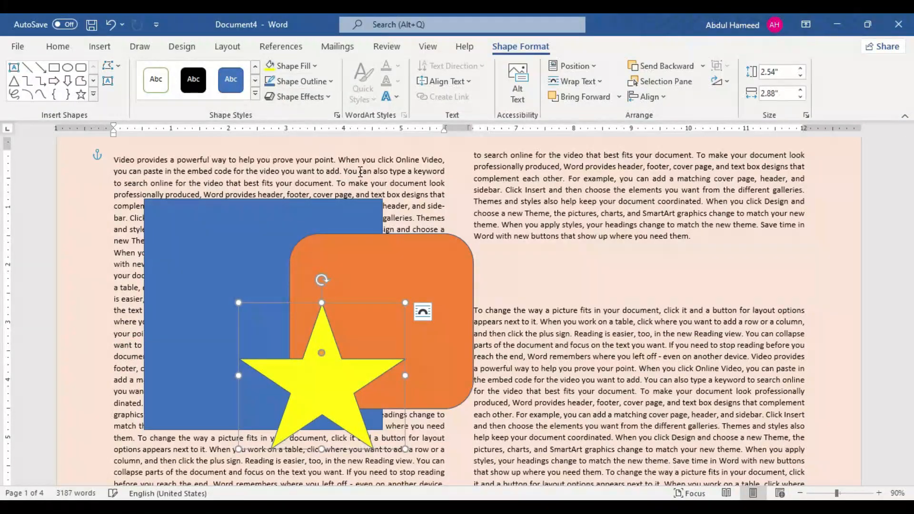
# Step: Examine the page position options available for the yellow star, with the whole page in view
pyautogui.click(229, 48)
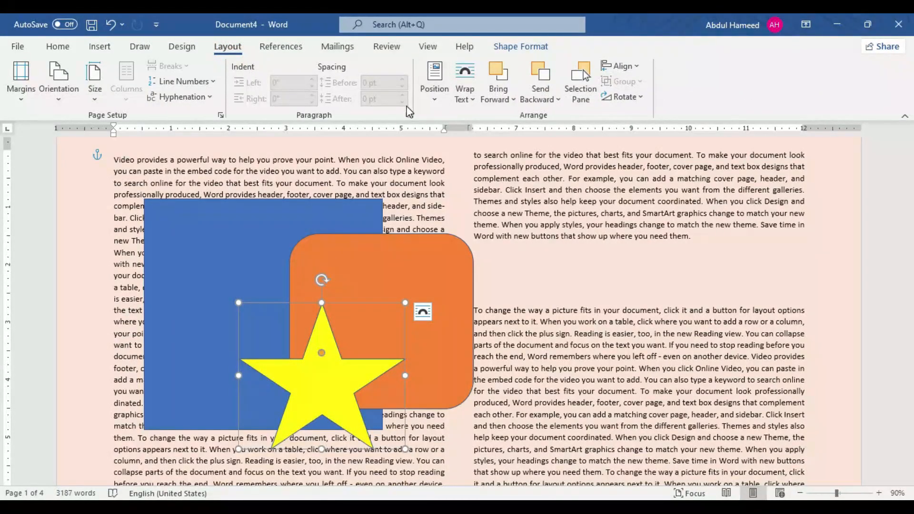
pyautogui.click(434, 100)
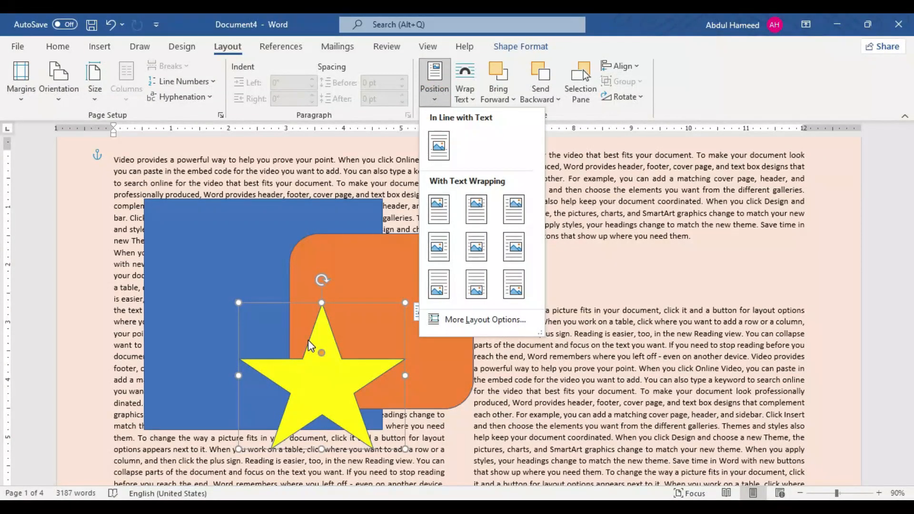
pyautogui.scroll(-5, 307, 340)
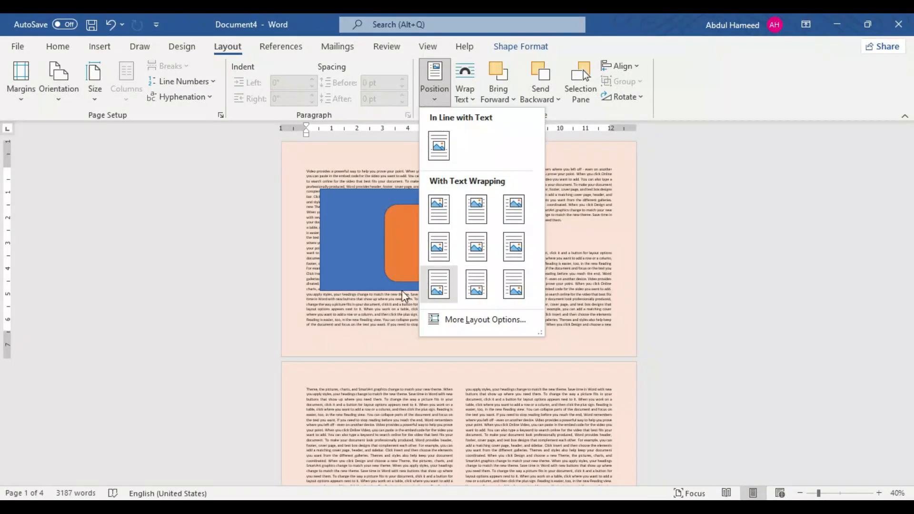
pyautogui.click(375, 297)
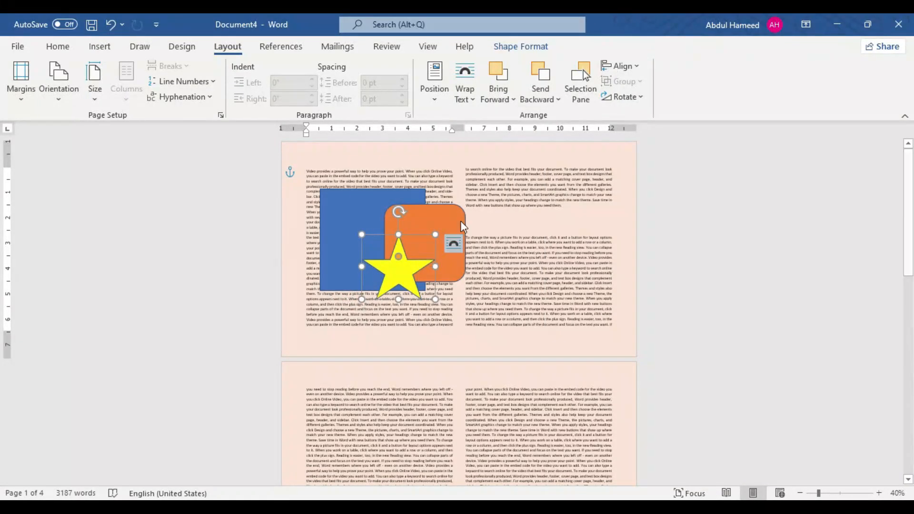
# Step: Examine the text wrapping options for the yellow star, such as Behind Text and Square
pyautogui.click(454, 245)
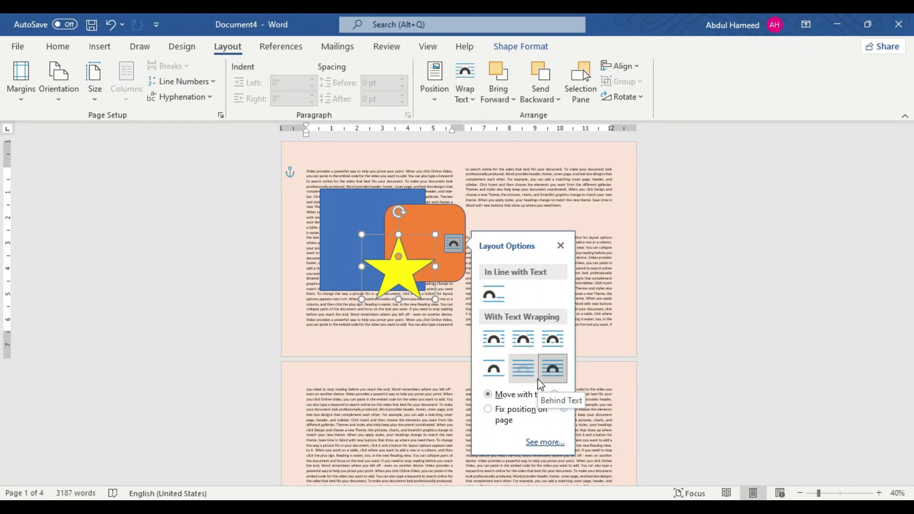
pyautogui.click(474, 101)
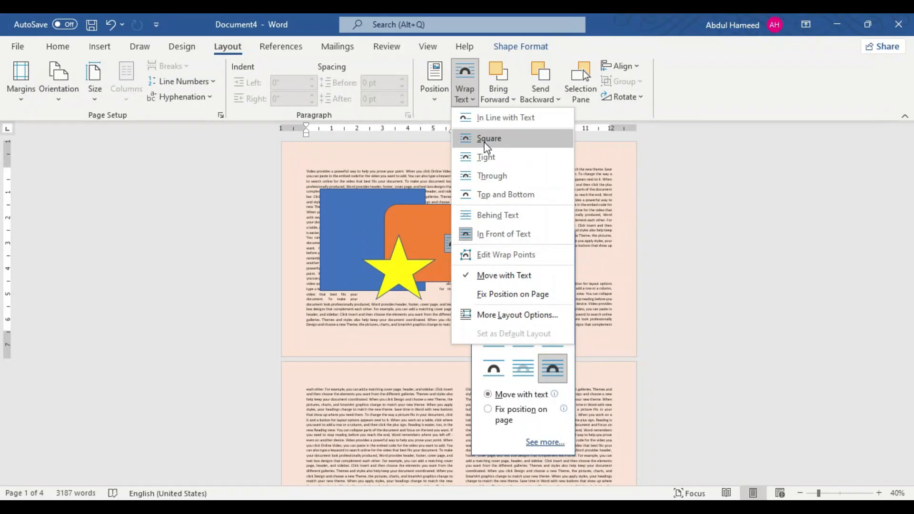